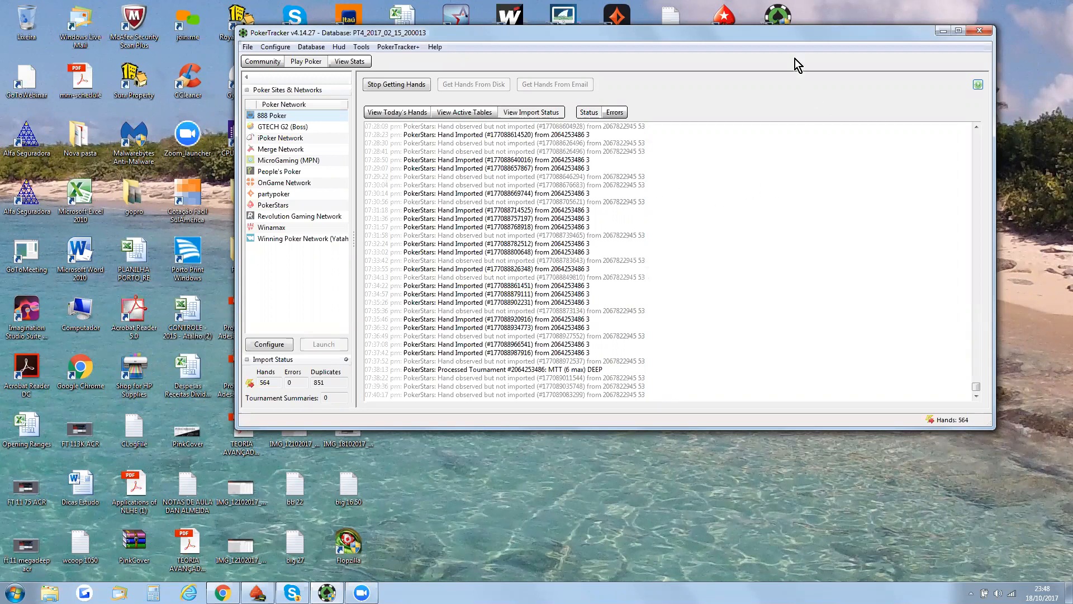
Move the PokerTracker window lower on the desktop, and launch HoldemResources Calculator and minimize it
drag(780, 41, 804, 94)
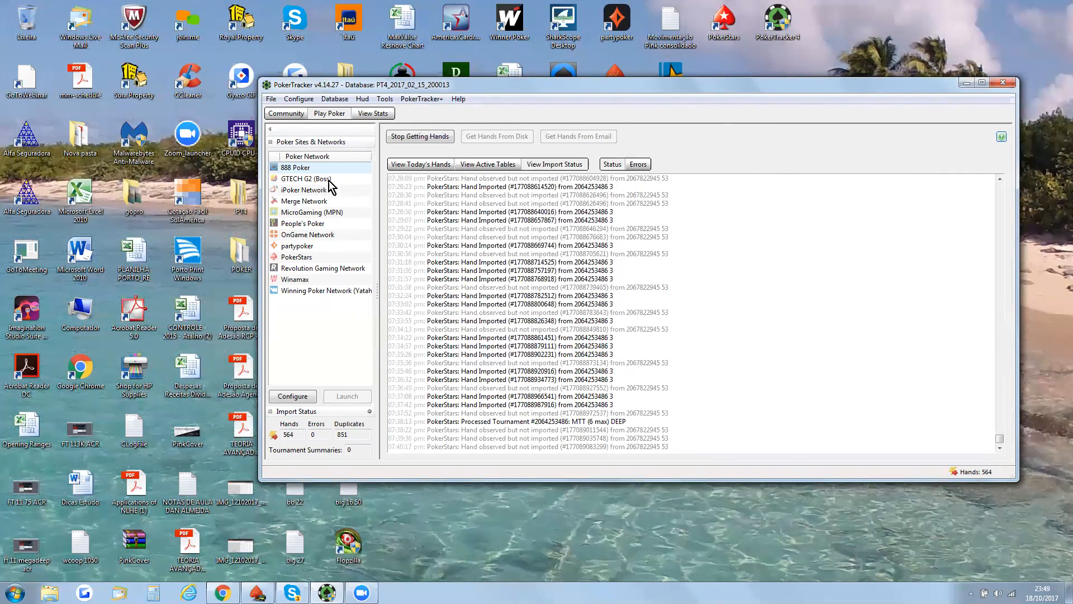
mouse_move(590, 86)
mouse_down()
mouse_move(596, 100)
mouse_move(587, 100)
mouse_up()
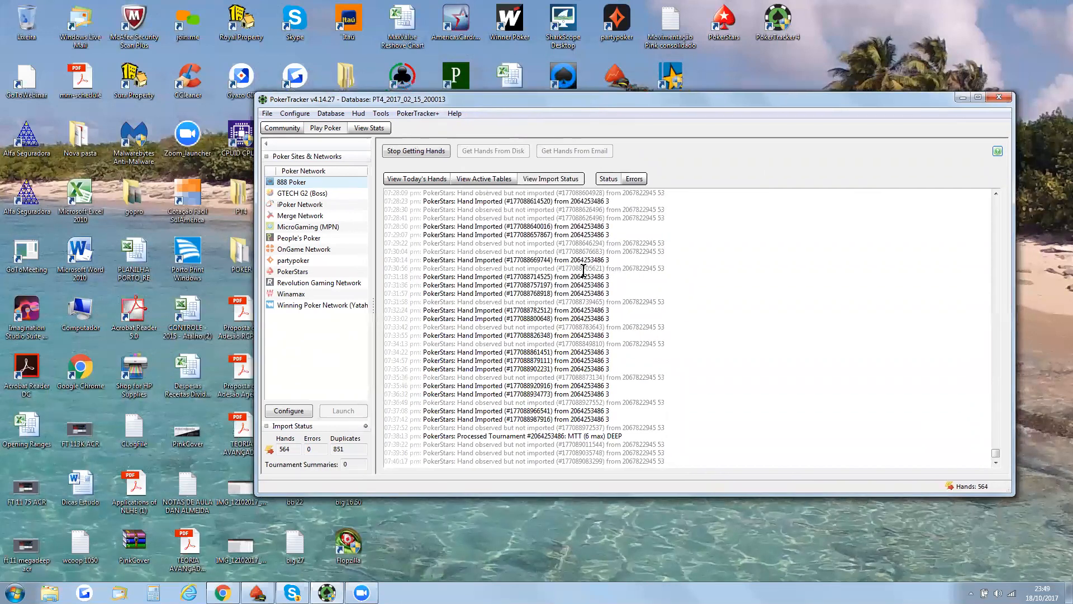
double_click(407, 79)
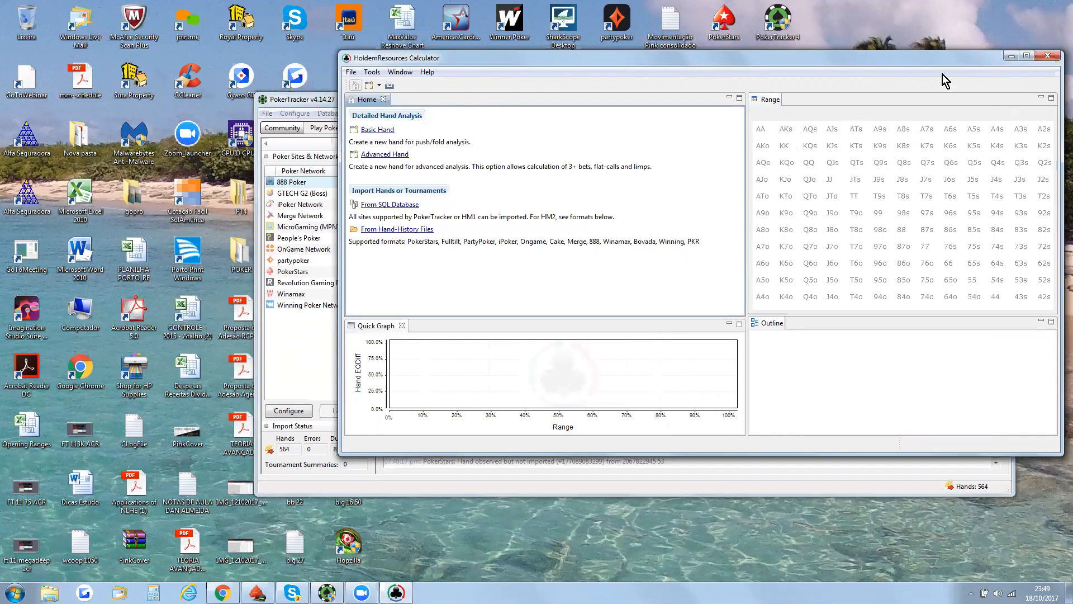
click(1011, 56)
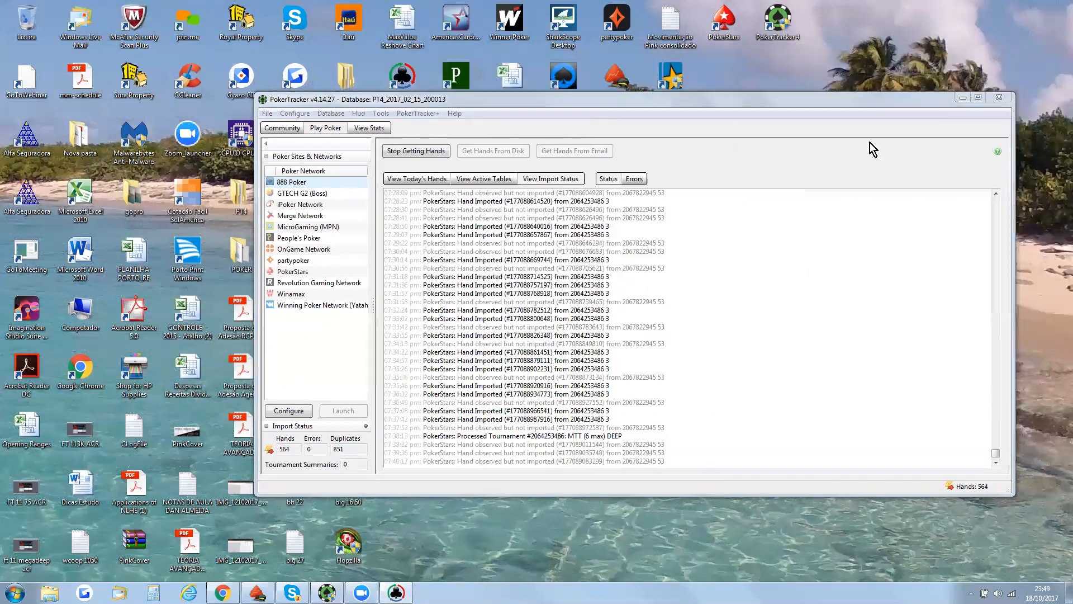
Switch to the statistics view and load the evbb/100 study player report in a slightly wider window
click(371, 128)
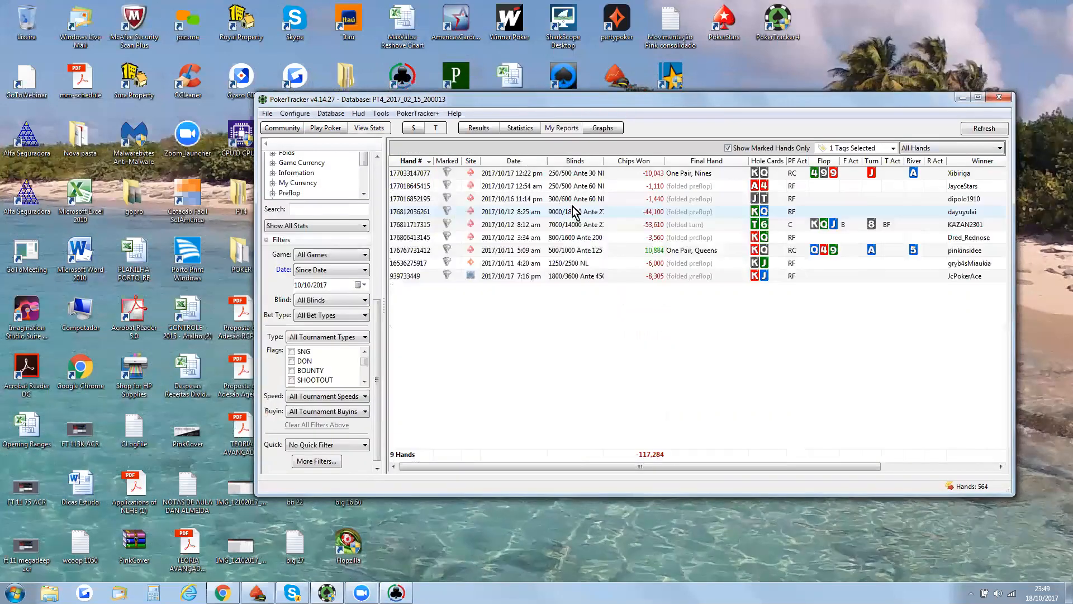
scroll(373, 308, up, 5)
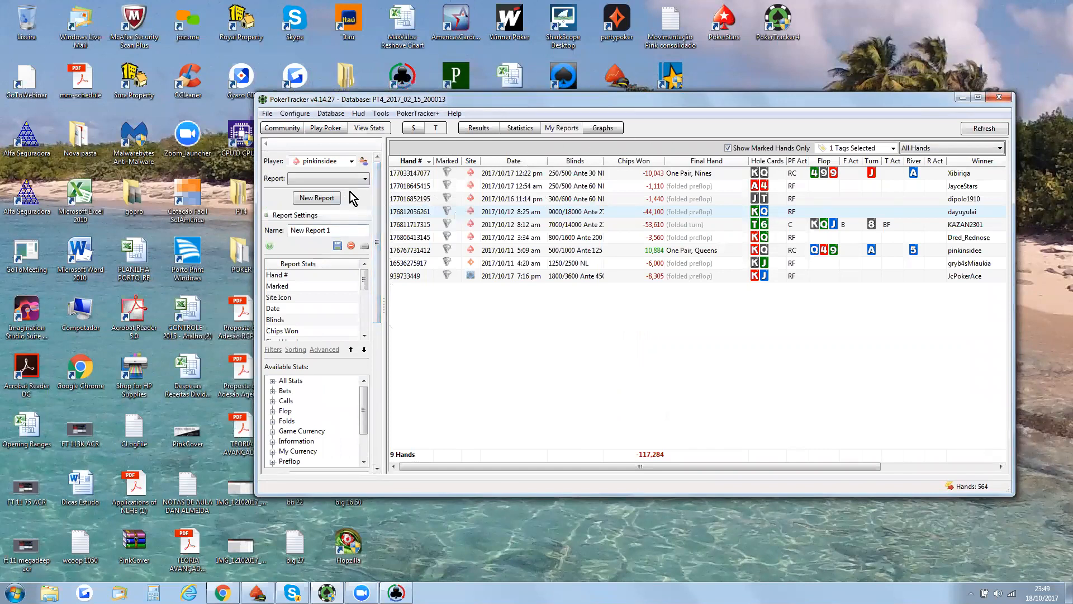
click(334, 199)
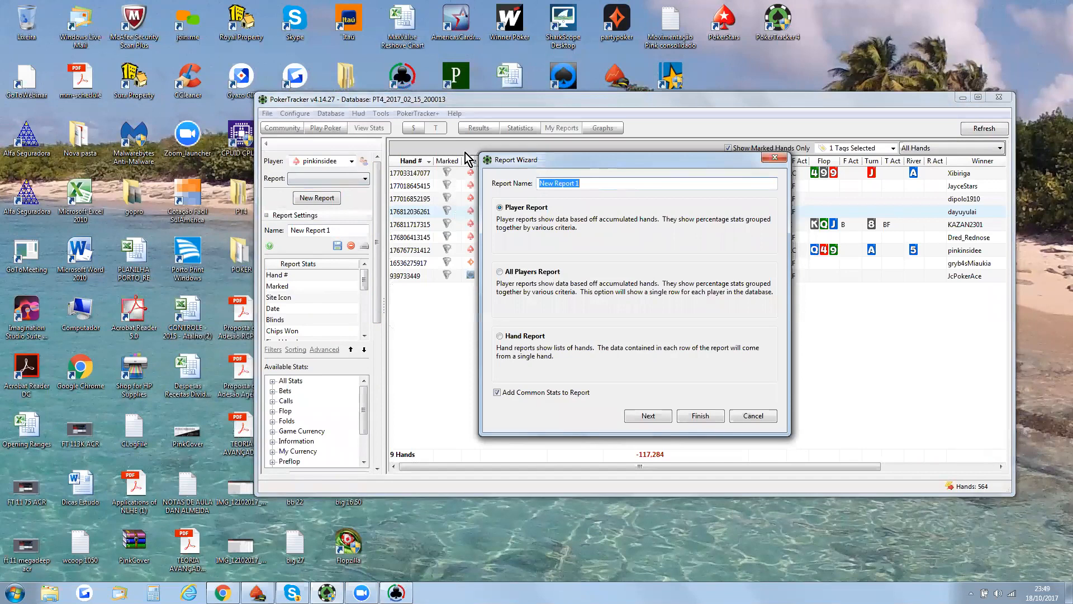
click(754, 416)
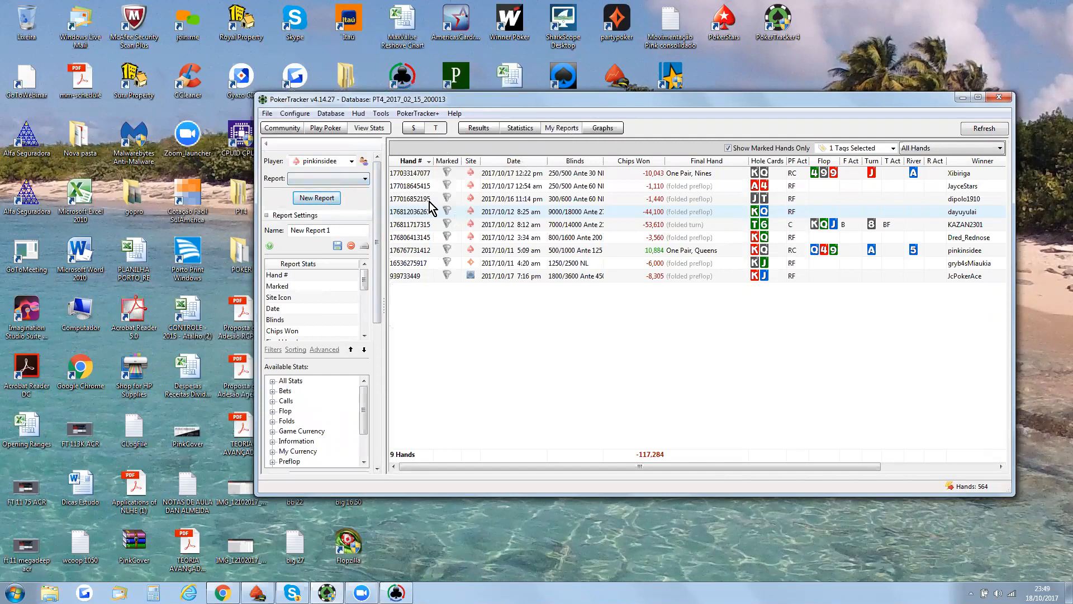
click(366, 180)
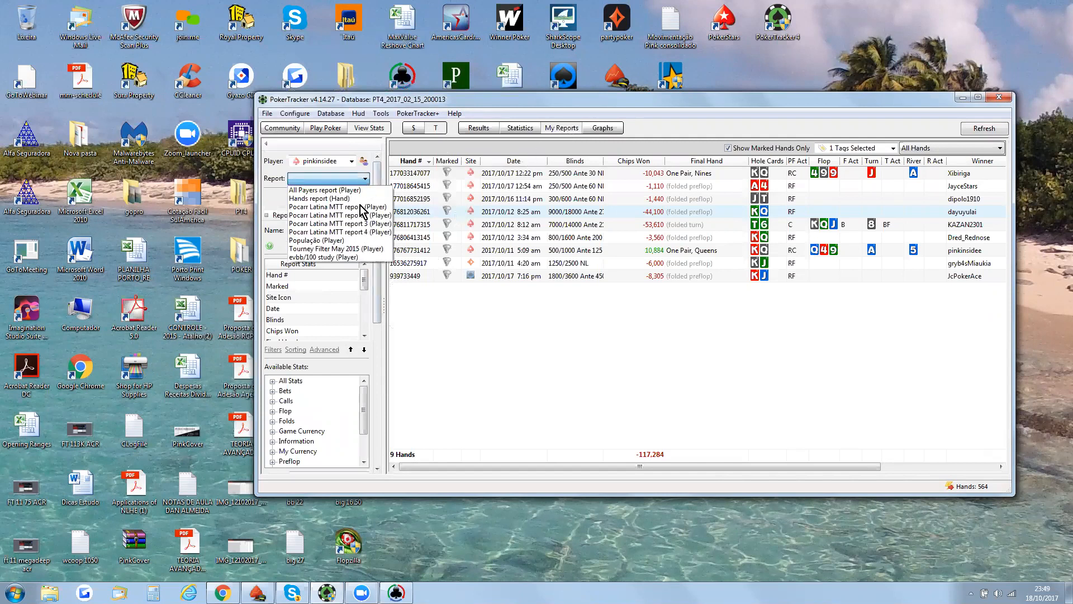
click(367, 259)
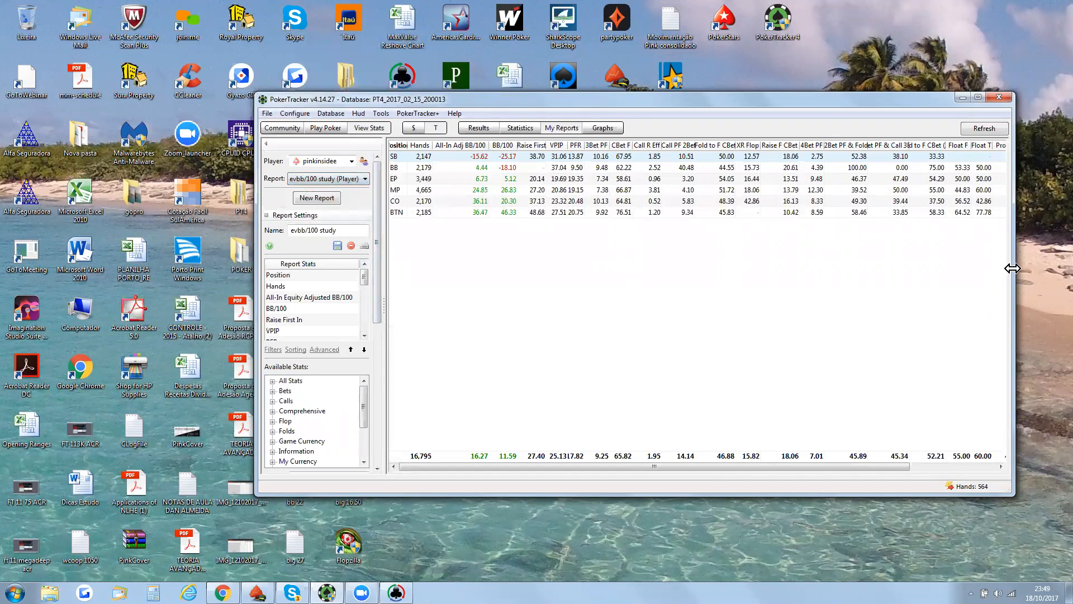
drag(1014, 266, 1045, 267)
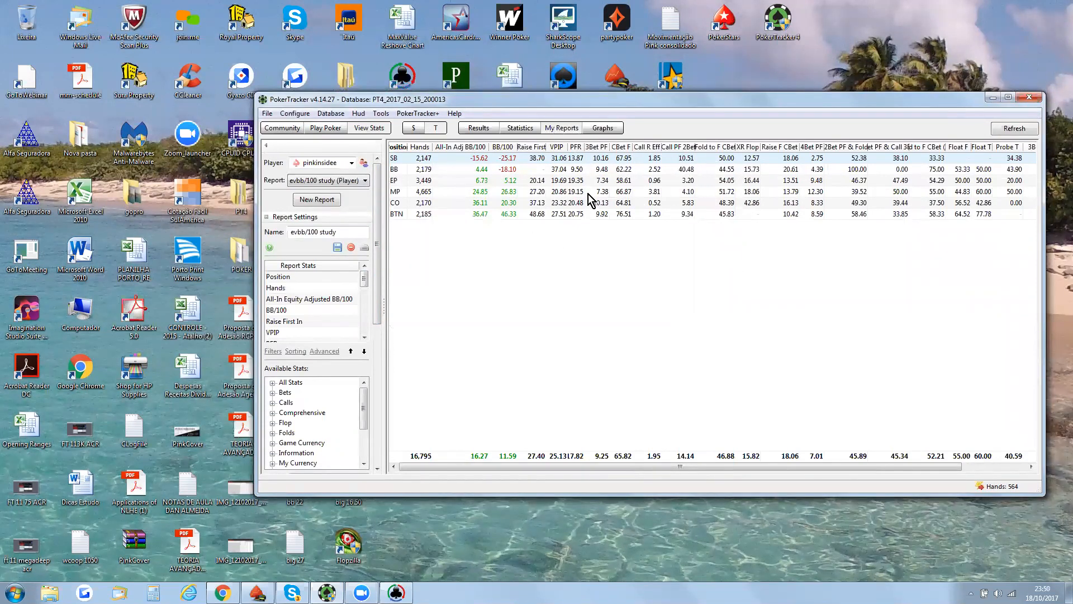
Look over the saved reports and the date filter options, keeping the filter on Since Date
click(360, 182)
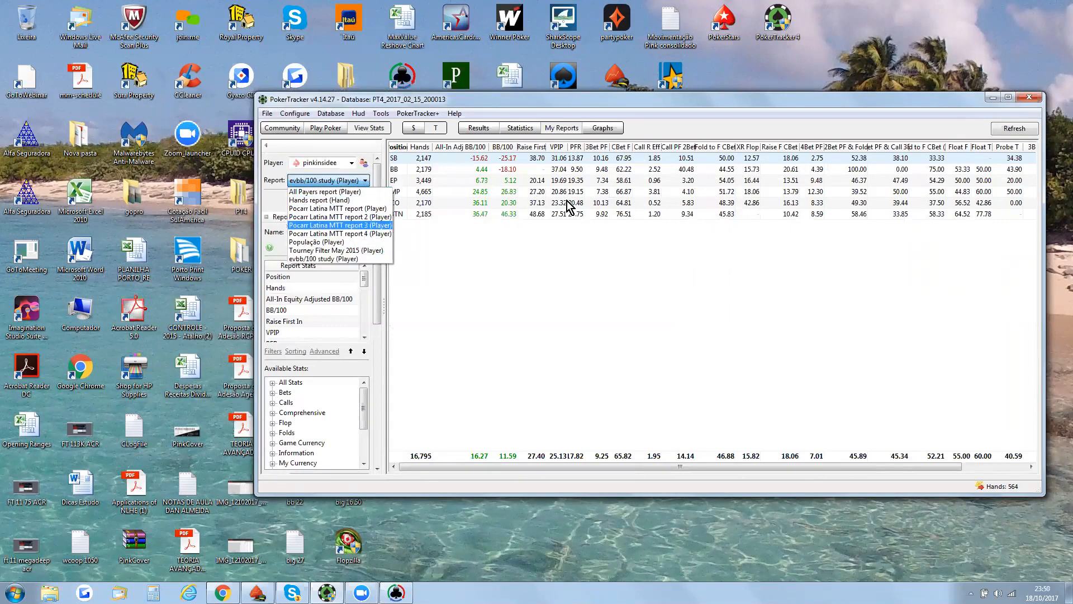
click(631, 197)
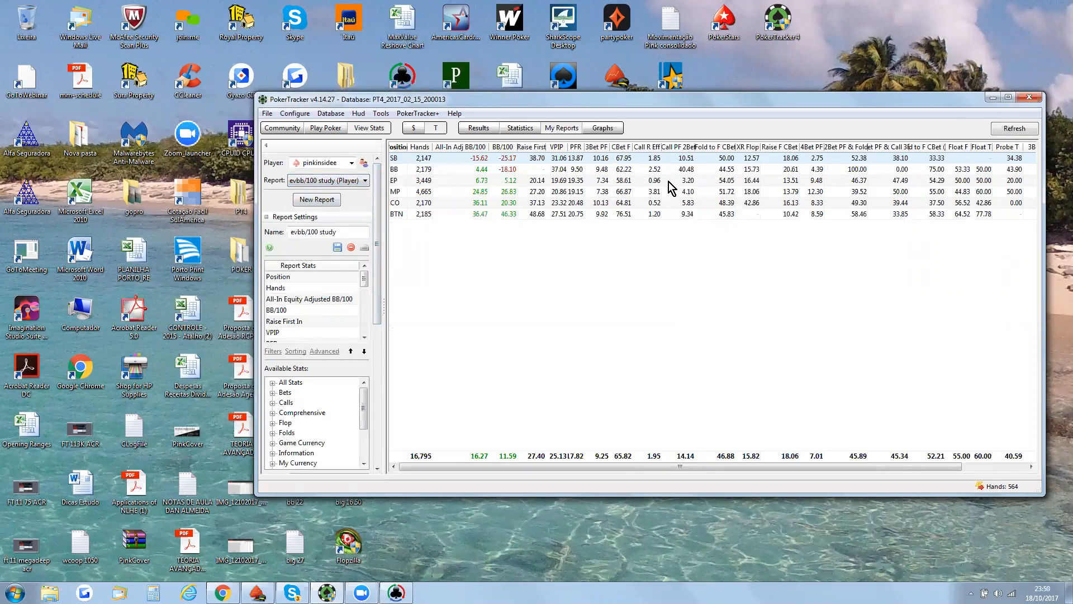
drag(375, 209, 360, 353)
click(330, 339)
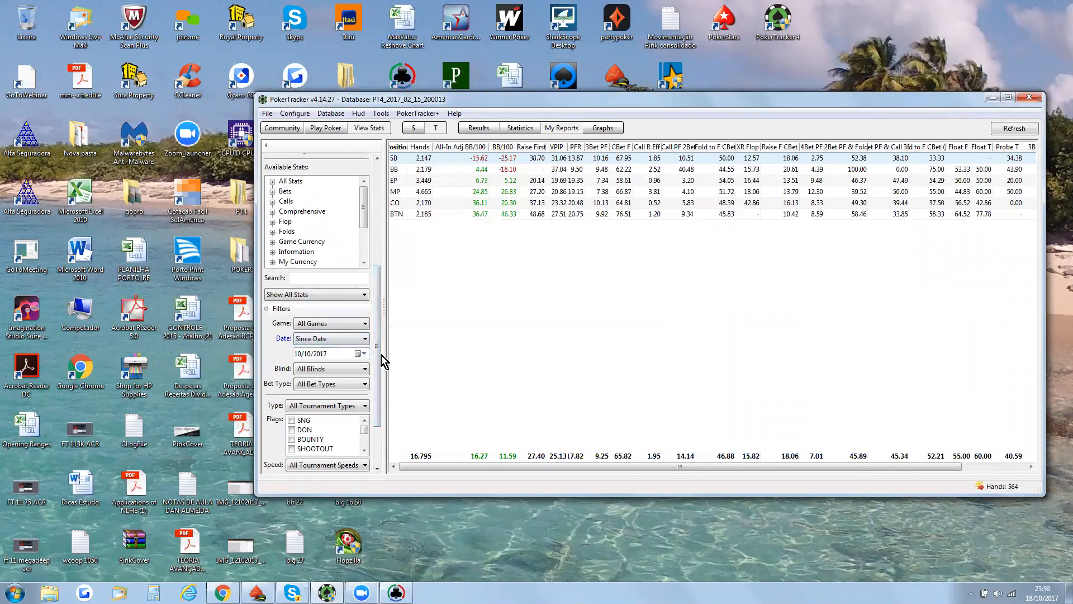
click(367, 339)
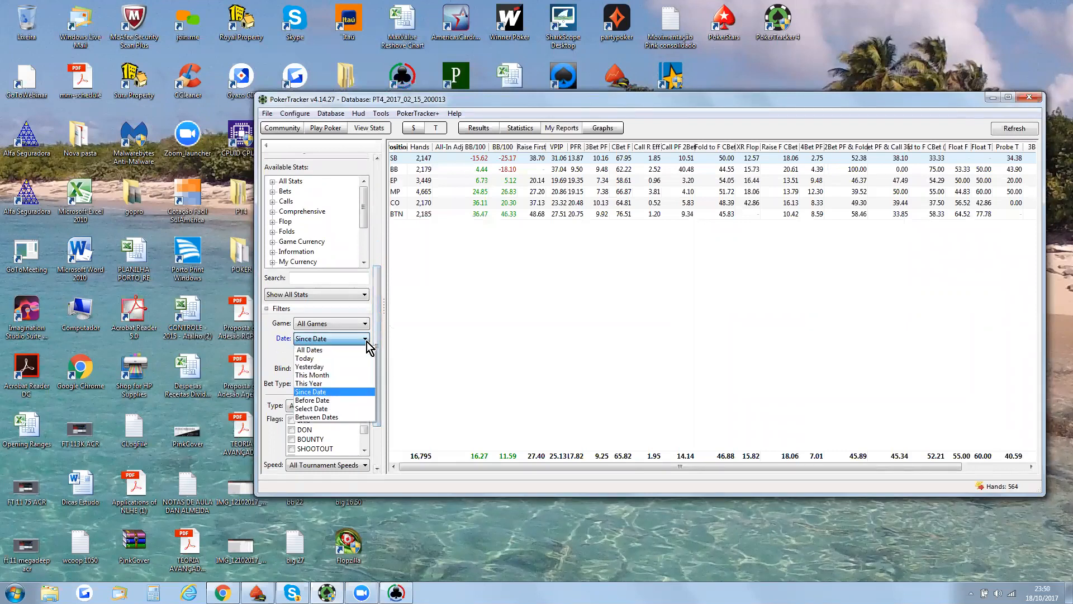
click(350, 392)
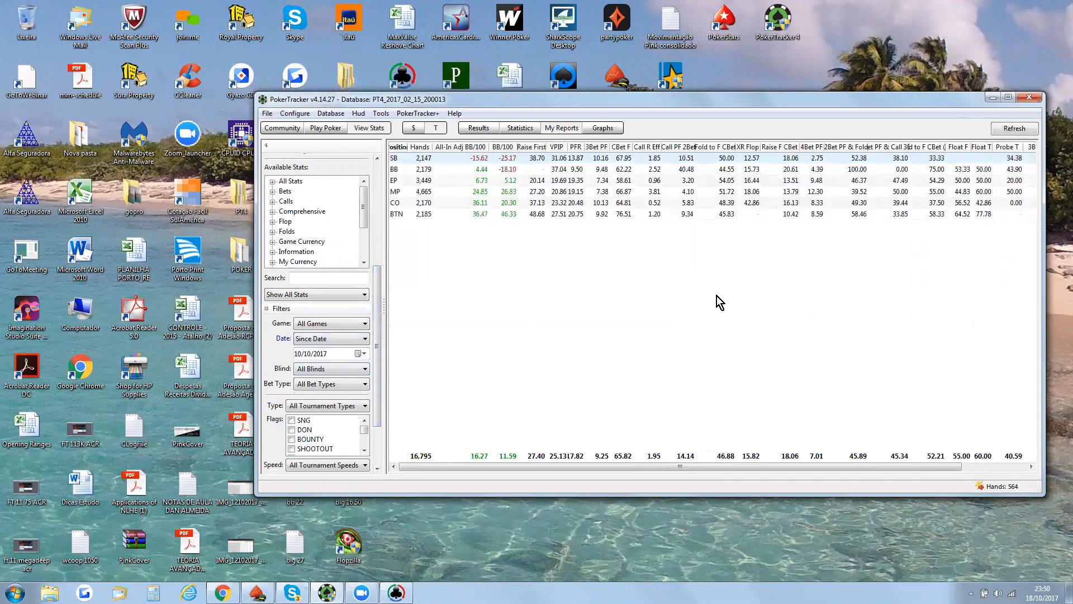
Create a new Hand Report named New Report 1 with the common stats included
drag(379, 292, 378, 170)
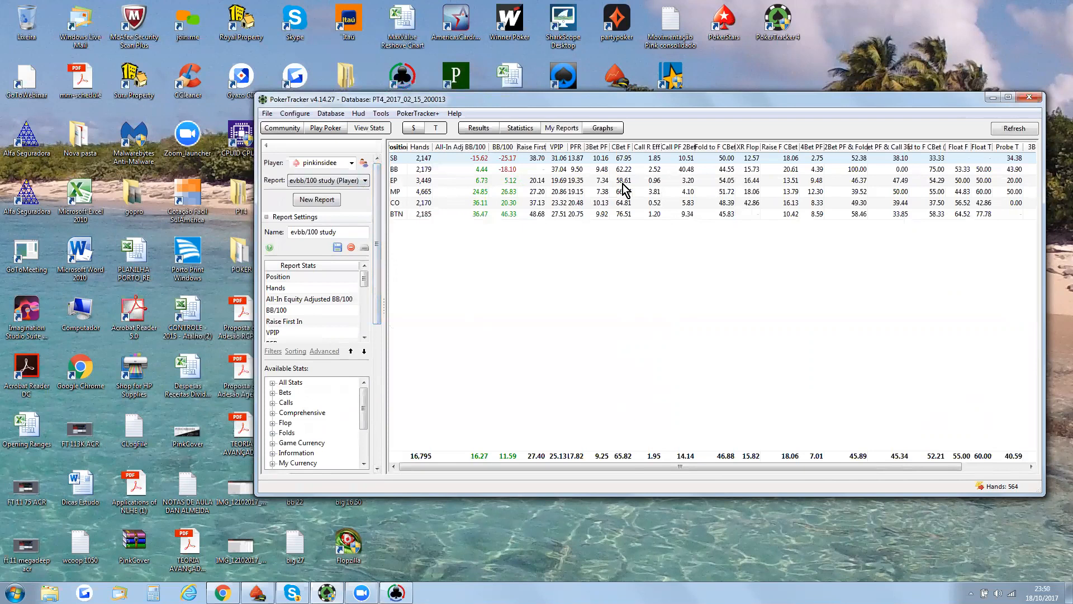
click(318, 203)
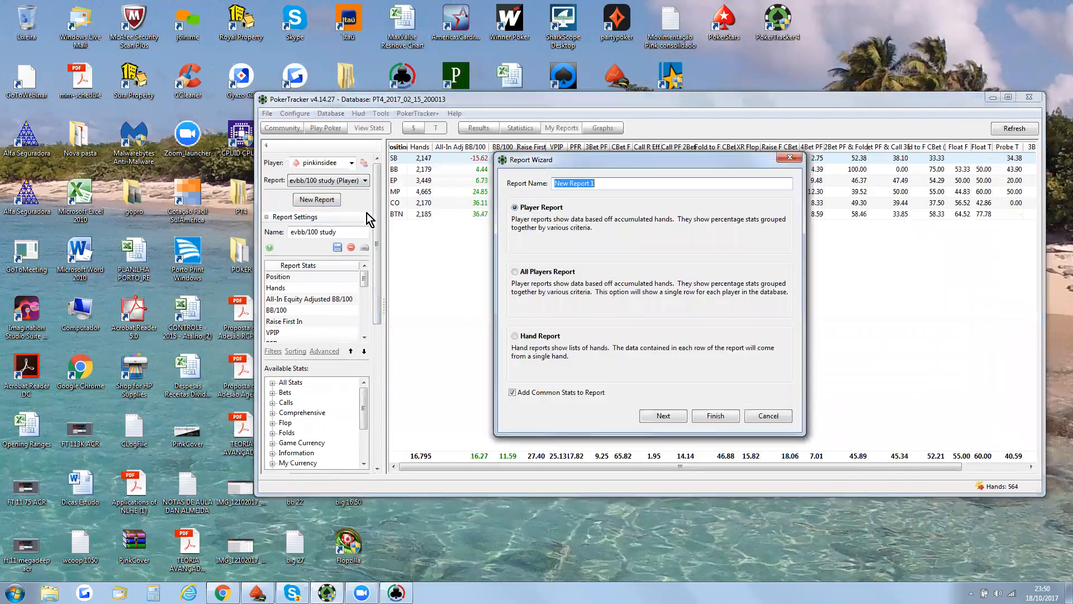
click(575, 355)
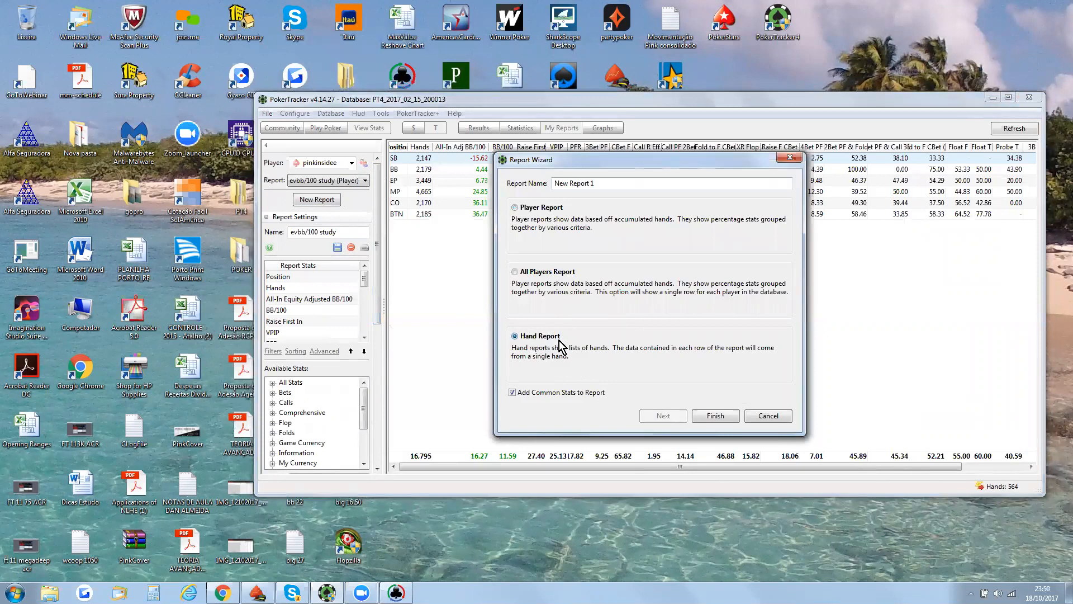
click(727, 415)
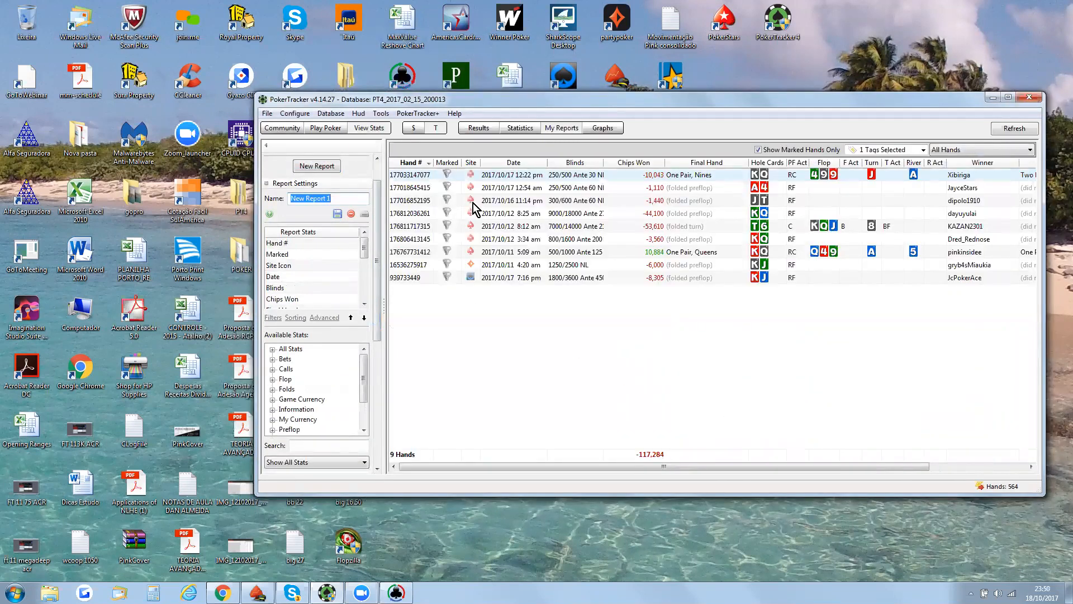
Clear the HRC tag from the hand report's tag filter and show marked hands only
click(760, 151)
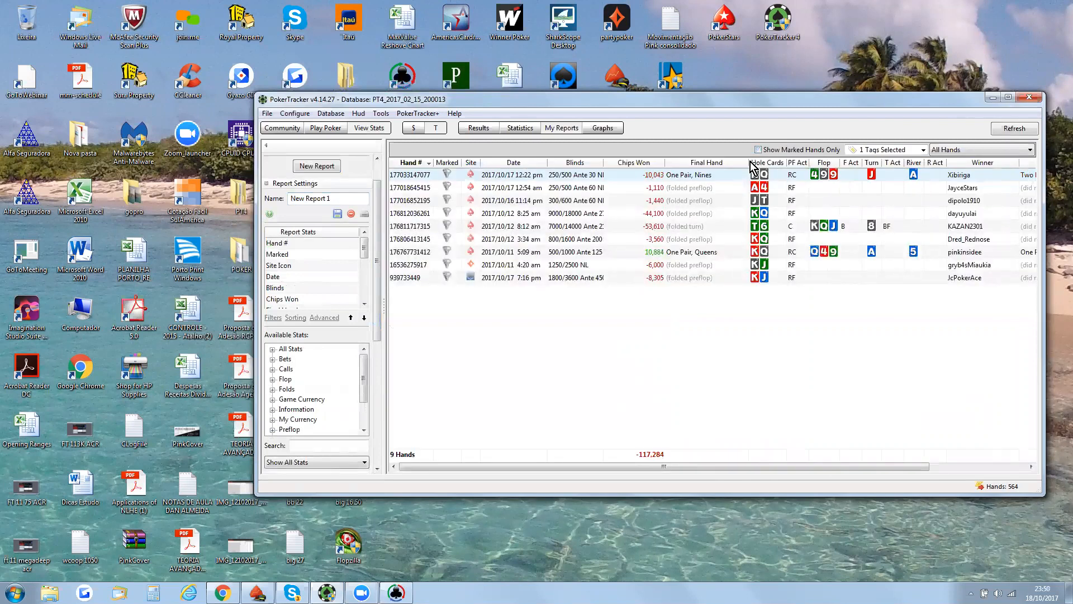
click(863, 151)
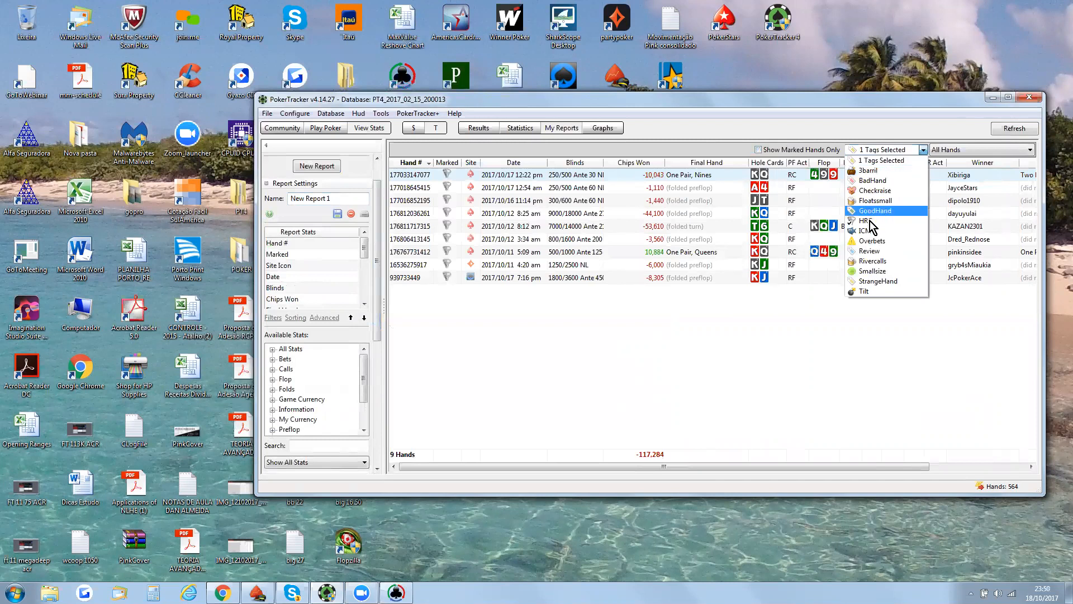
click(870, 223)
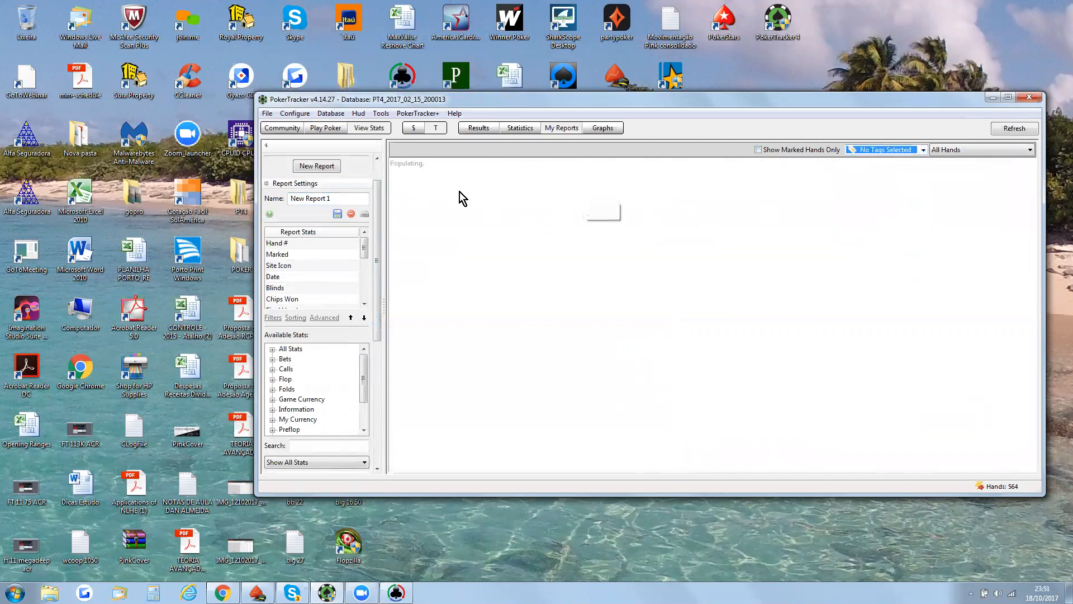
scroll(376, 250, up, 2)
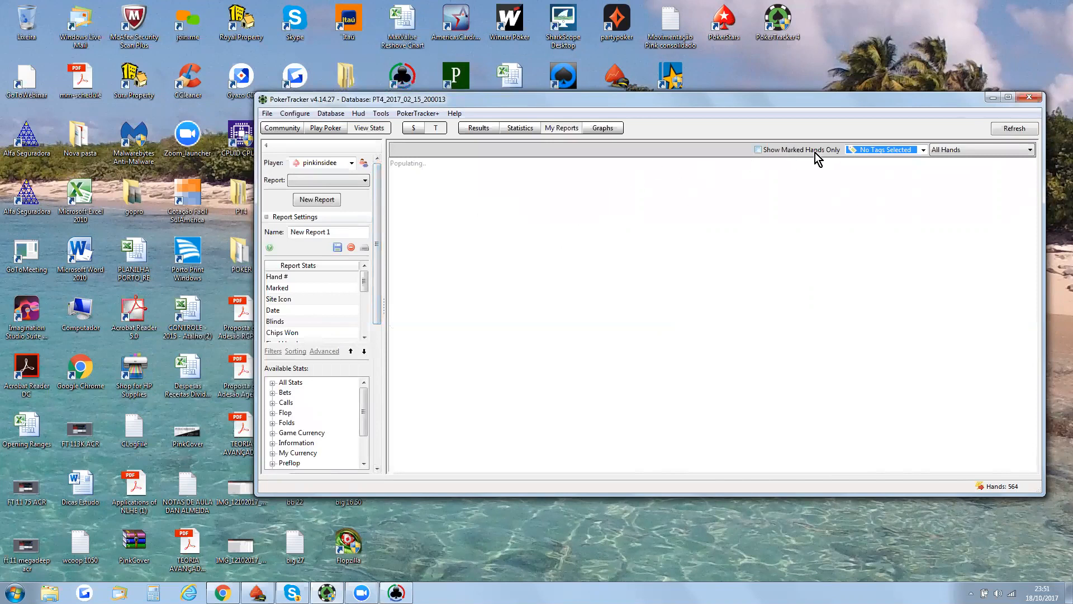
click(760, 150)
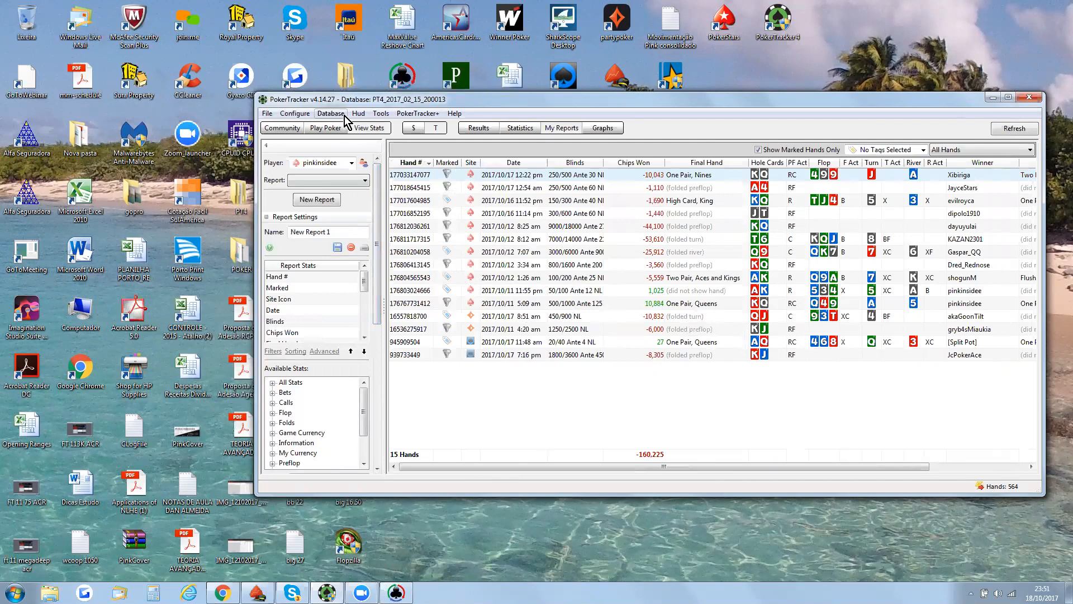
Open the hand tag editor and examine the icon and name options for adding a tag, then cancel the addition
click(379, 115)
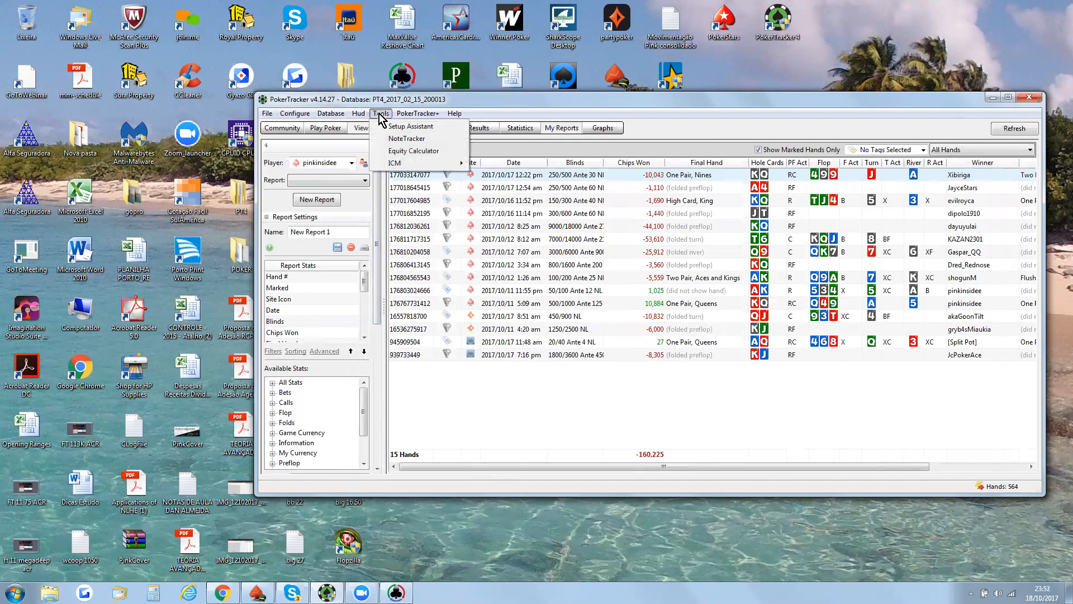
mouse_move(316, 113)
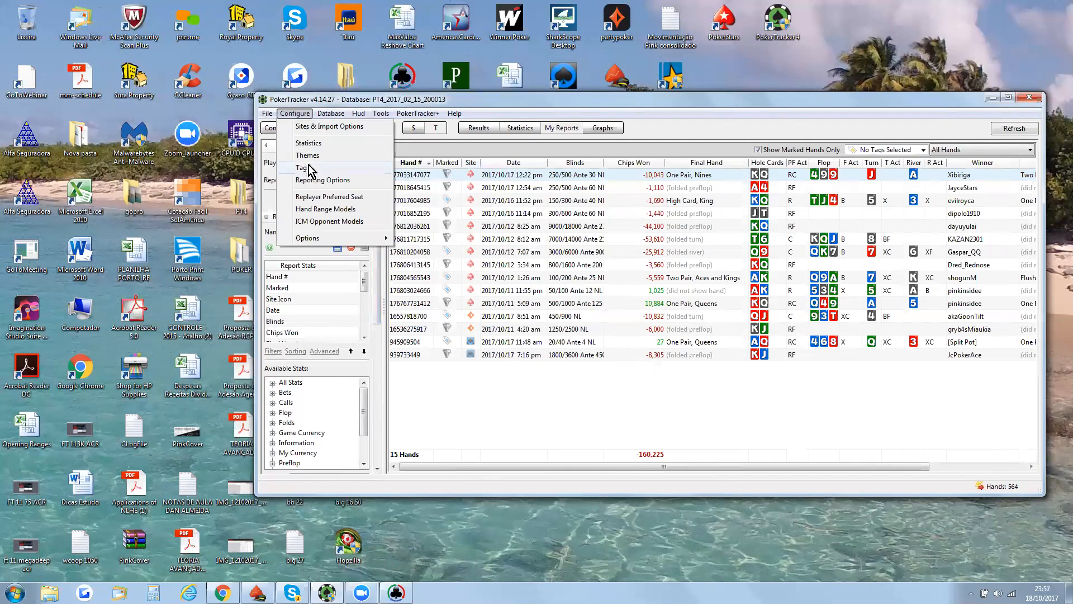
click(308, 168)
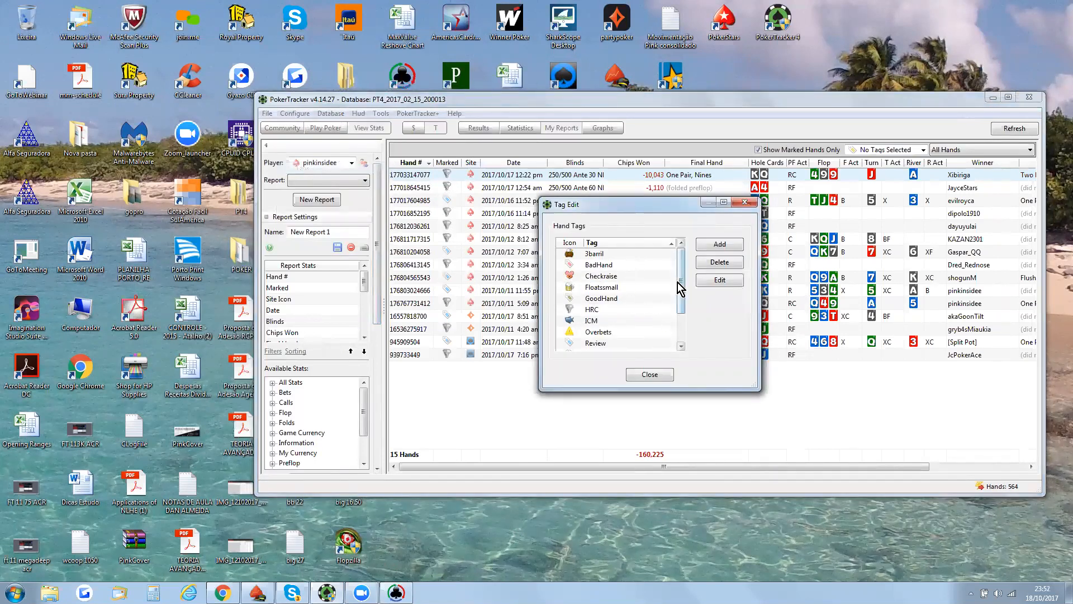
drag(683, 276, 714, 270)
click(735, 247)
click(618, 290)
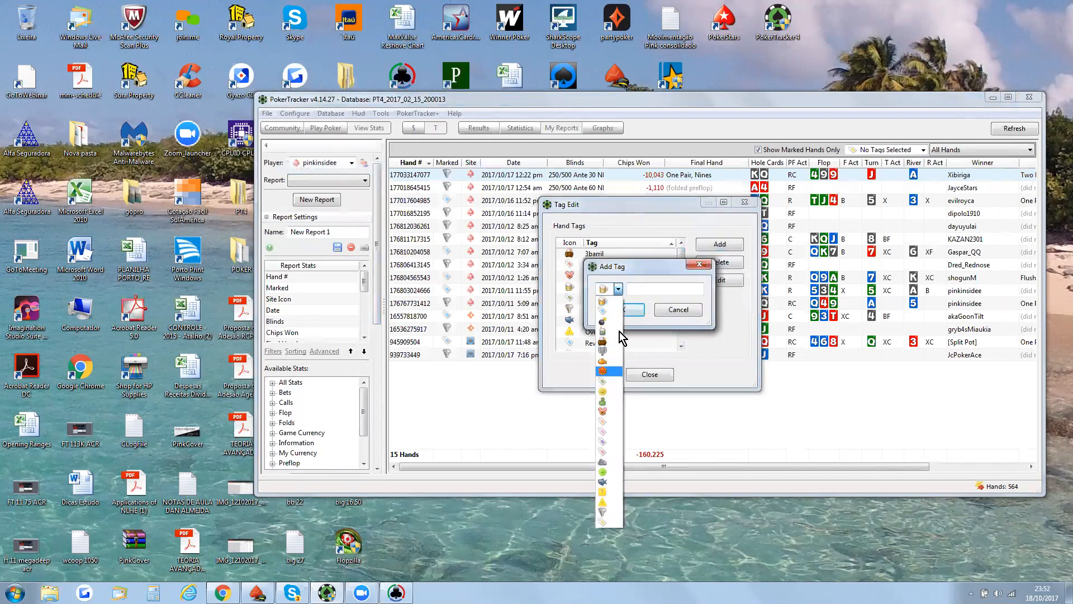
click(640, 290)
click(646, 289)
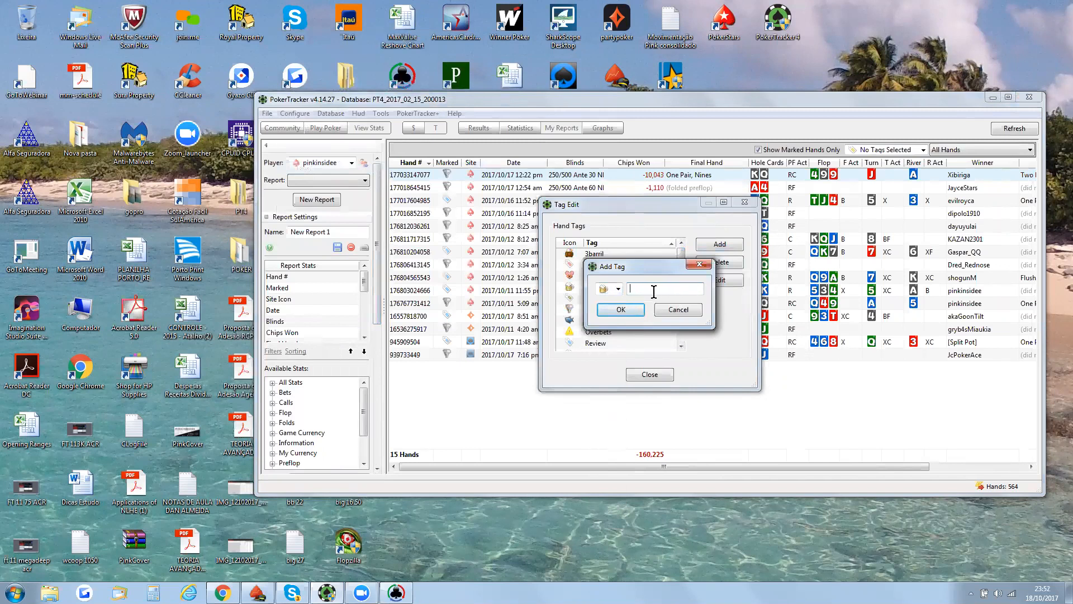
click(678, 309)
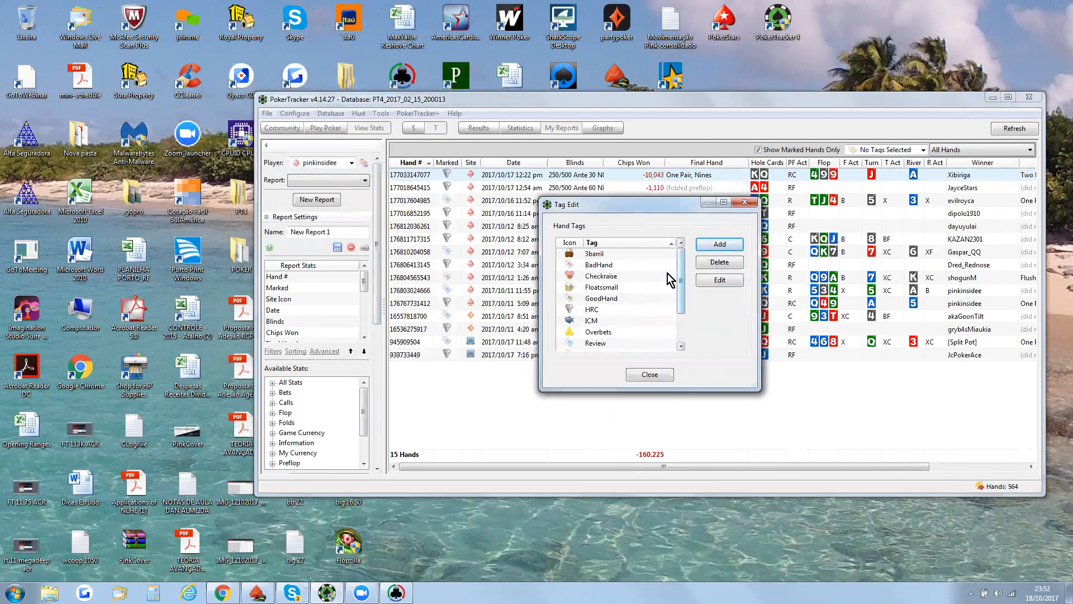
Review the list of existing hand tags and close the tag editor
drag(680, 277, 681, 330)
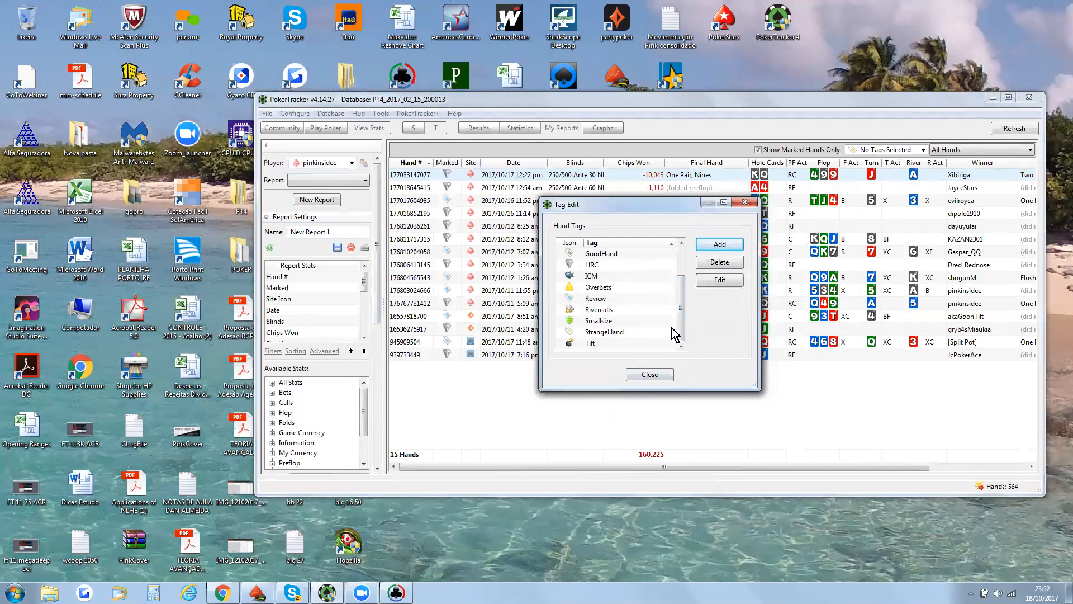
scroll(691, 308, up, 2)
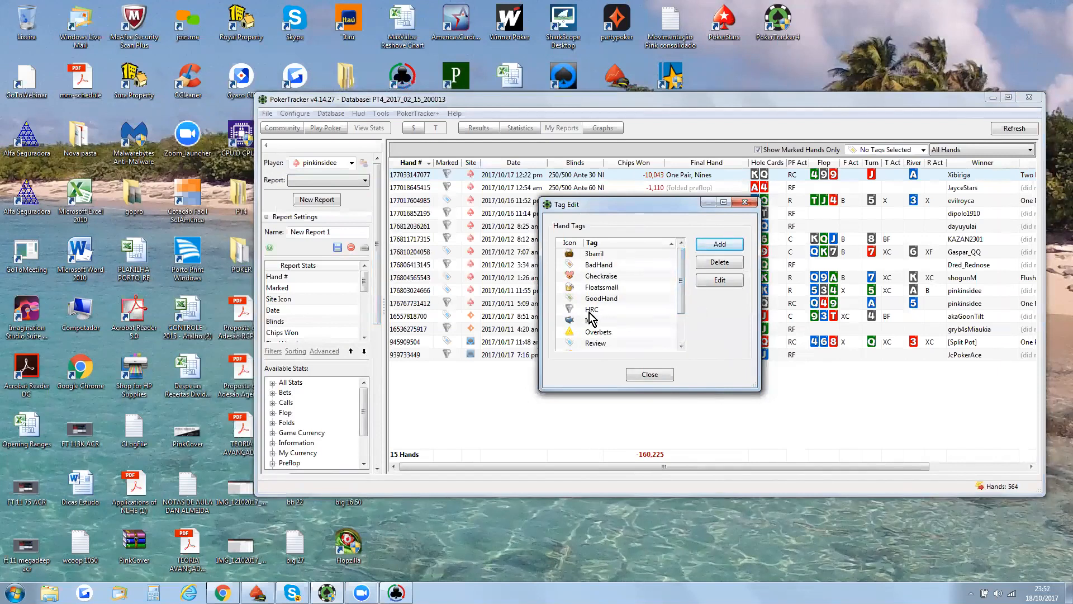
click(650, 374)
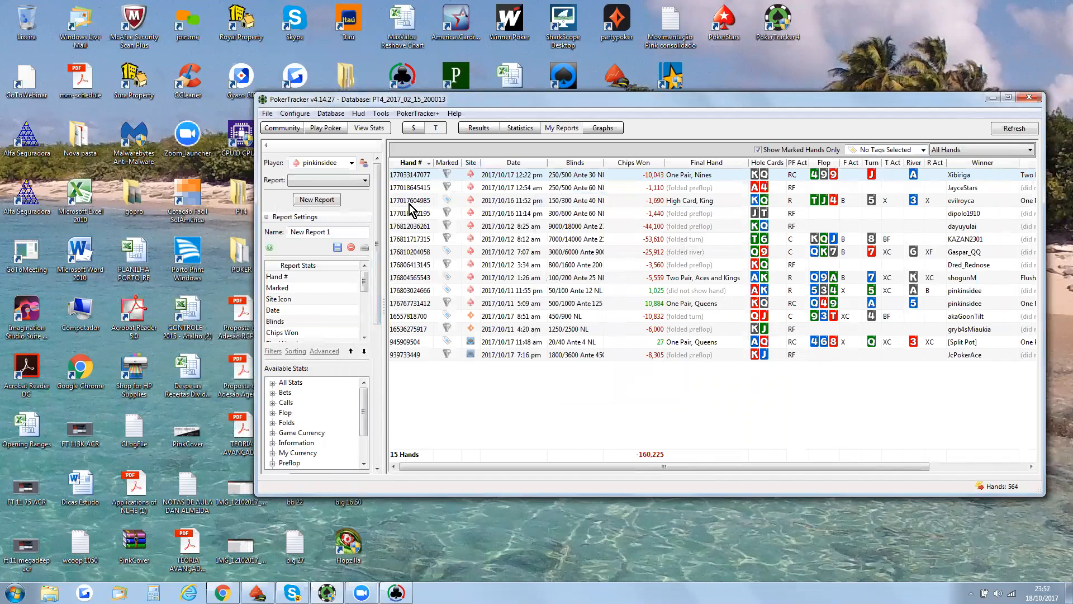
Filter the report's marked hands by the HRC tag
click(876, 150)
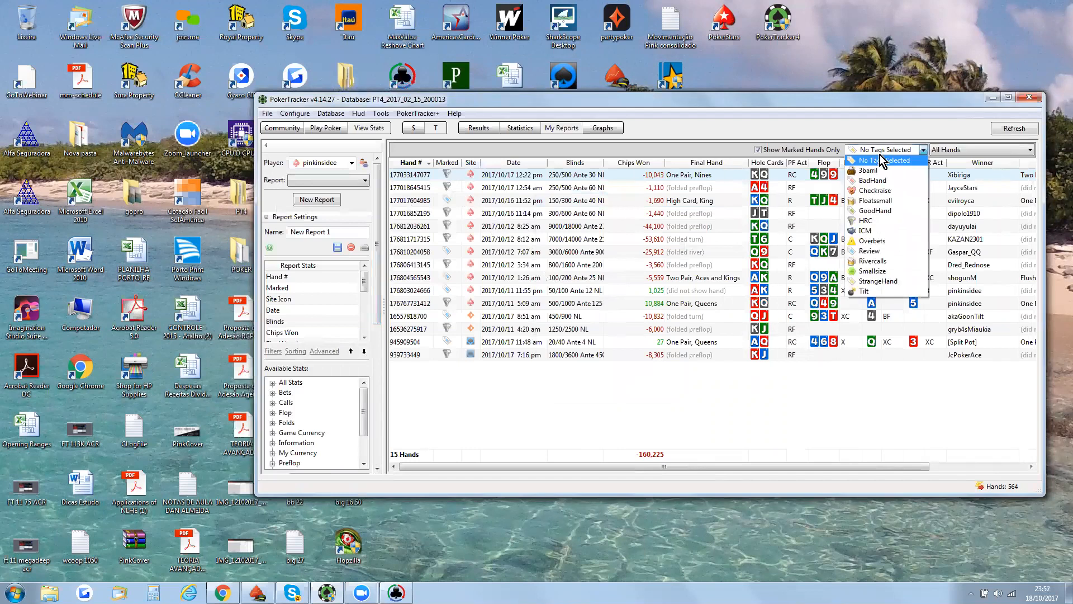
click(875, 220)
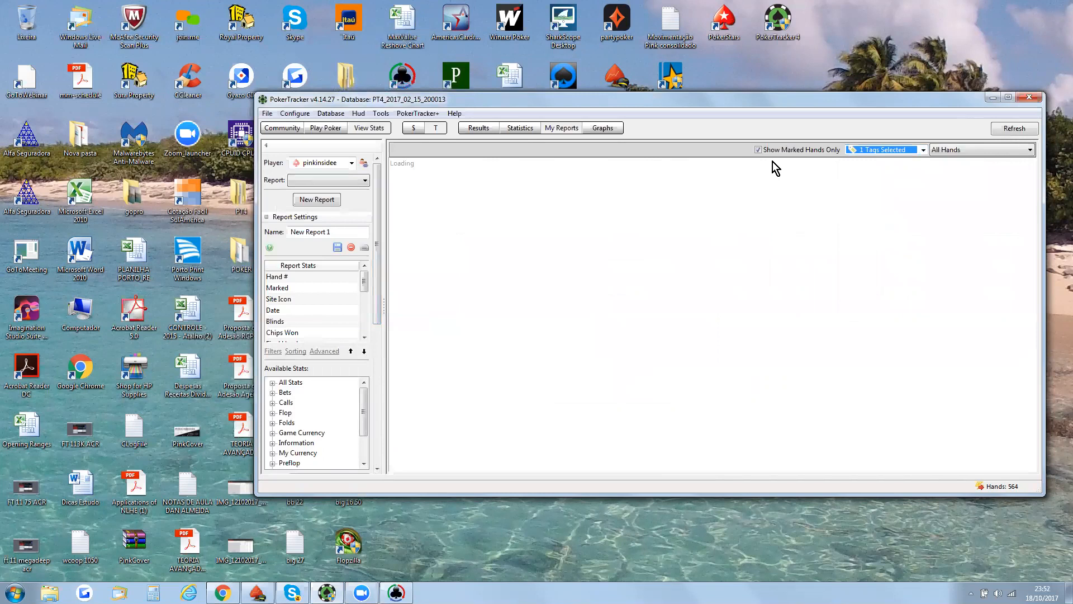
click(328, 204)
click(533, 341)
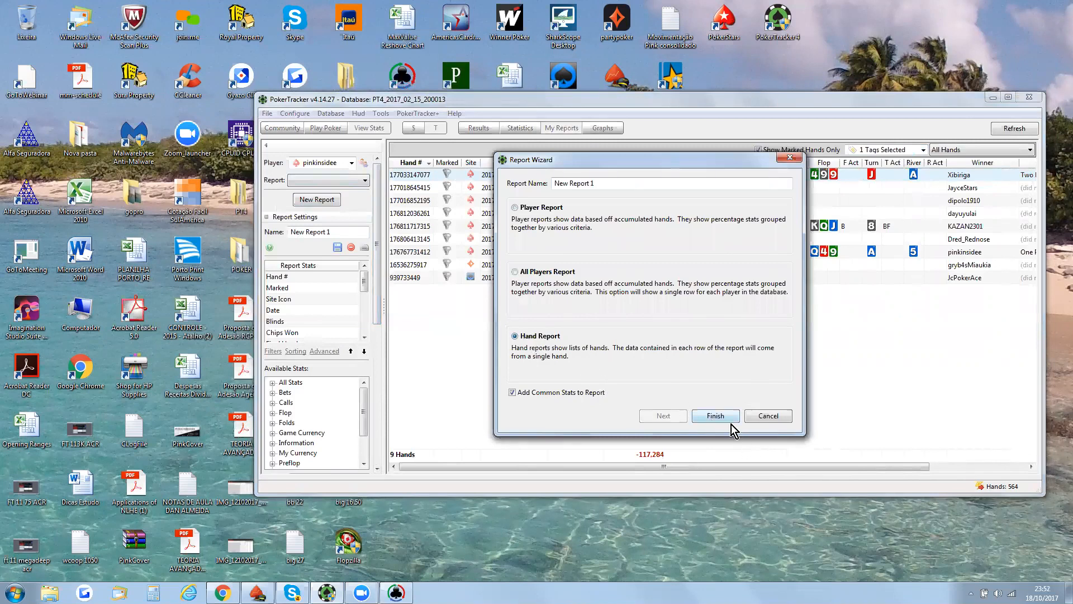
click(768, 415)
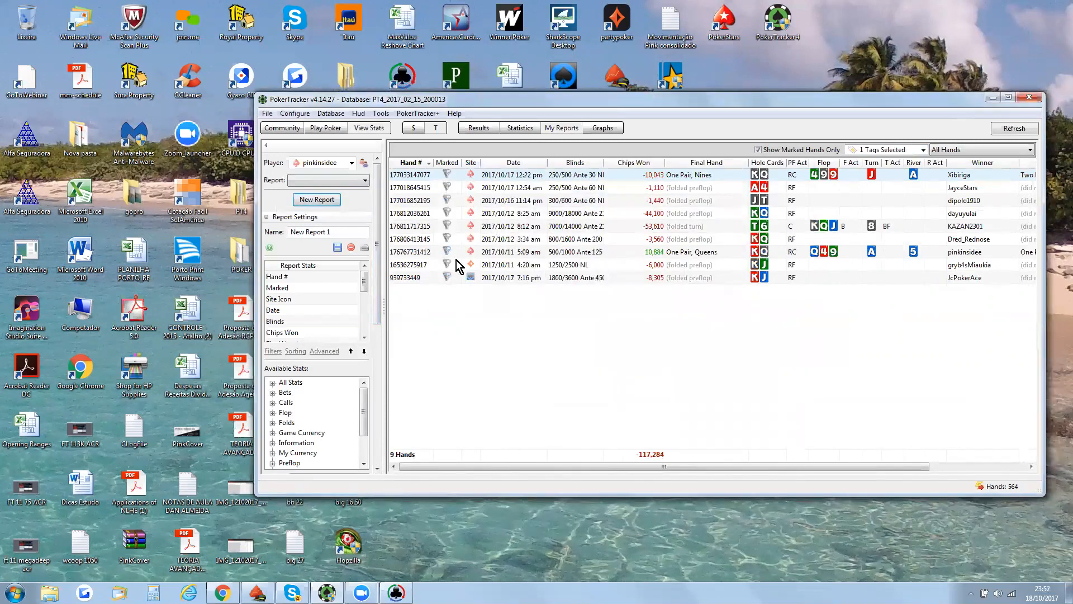
Review the report's filter settings and check which tag is selected in the tag filter
drag(376, 313, 389, 391)
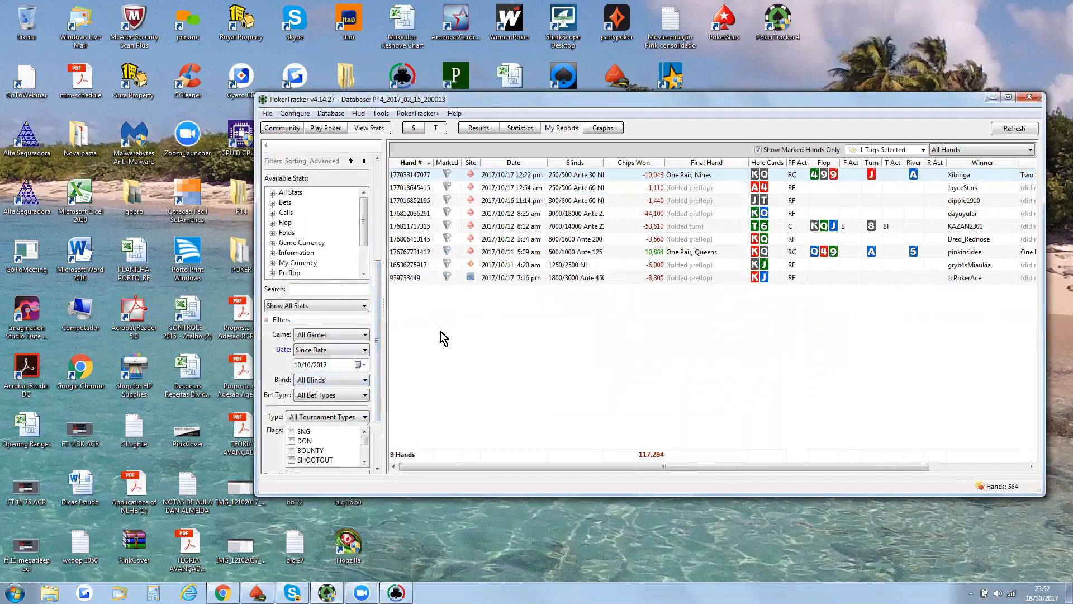
drag(378, 346, 386, 238)
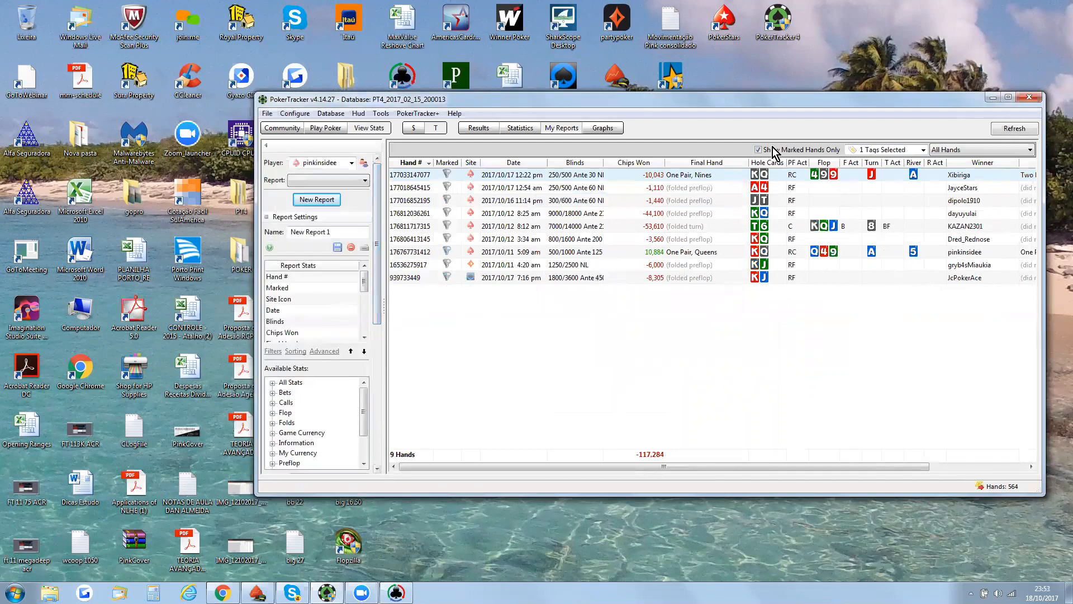
click(902, 153)
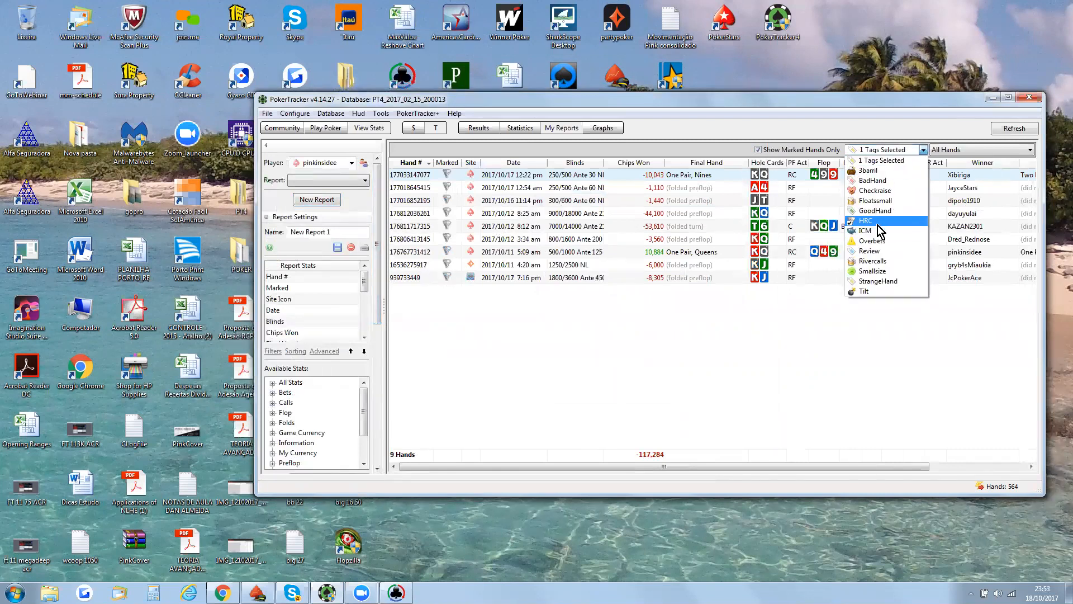
click(787, 310)
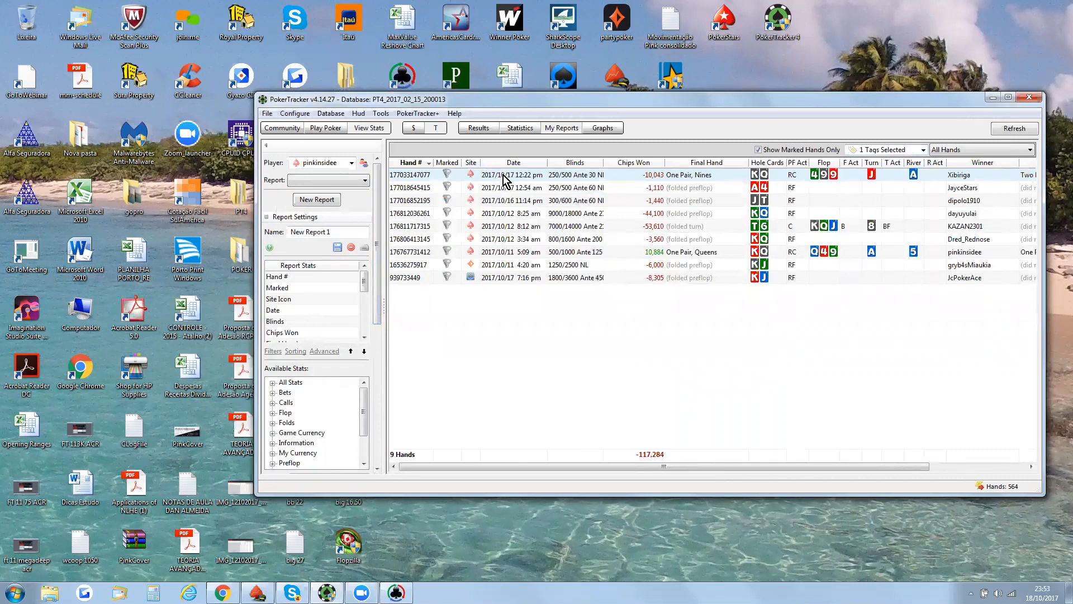
Replay all hands in the report starting from the first K-Q hand at 250/500 blinds, and close the playback
key(ctrl+a)
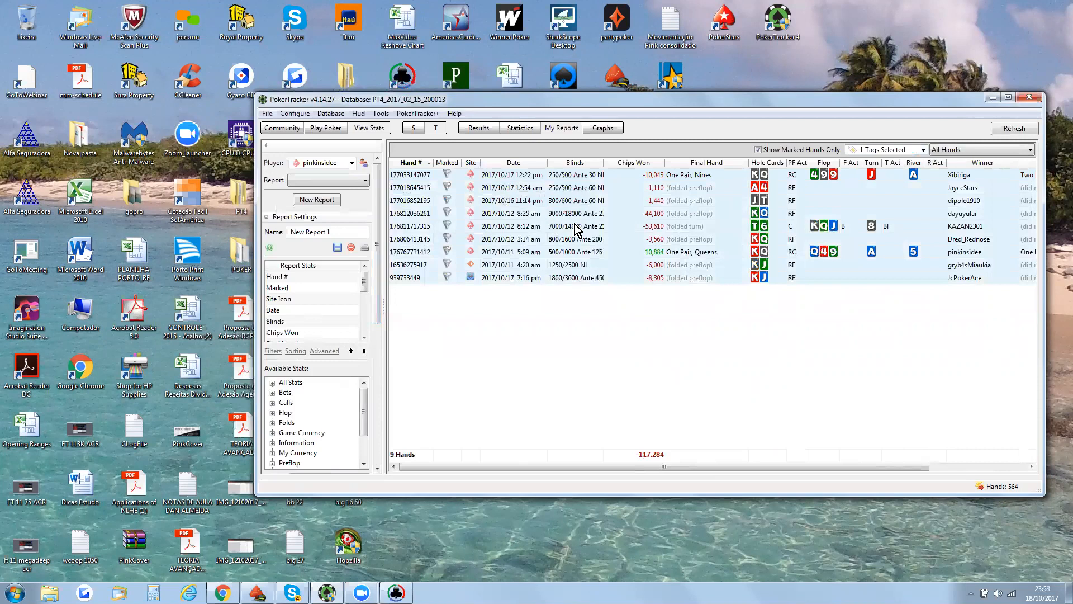
click(582, 178)
right_click(615, 171)
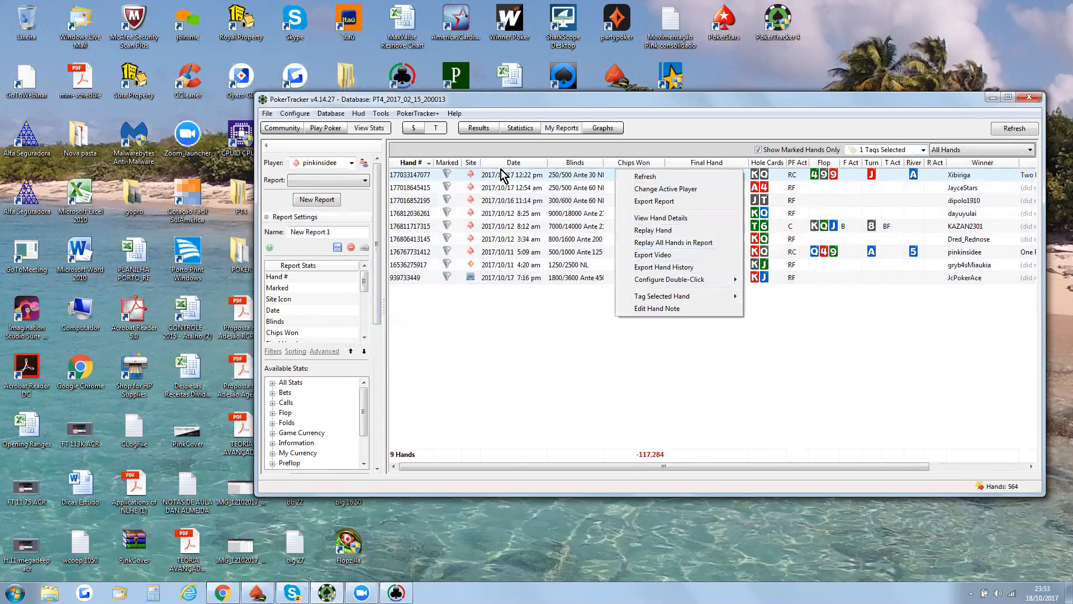
click(541, 169)
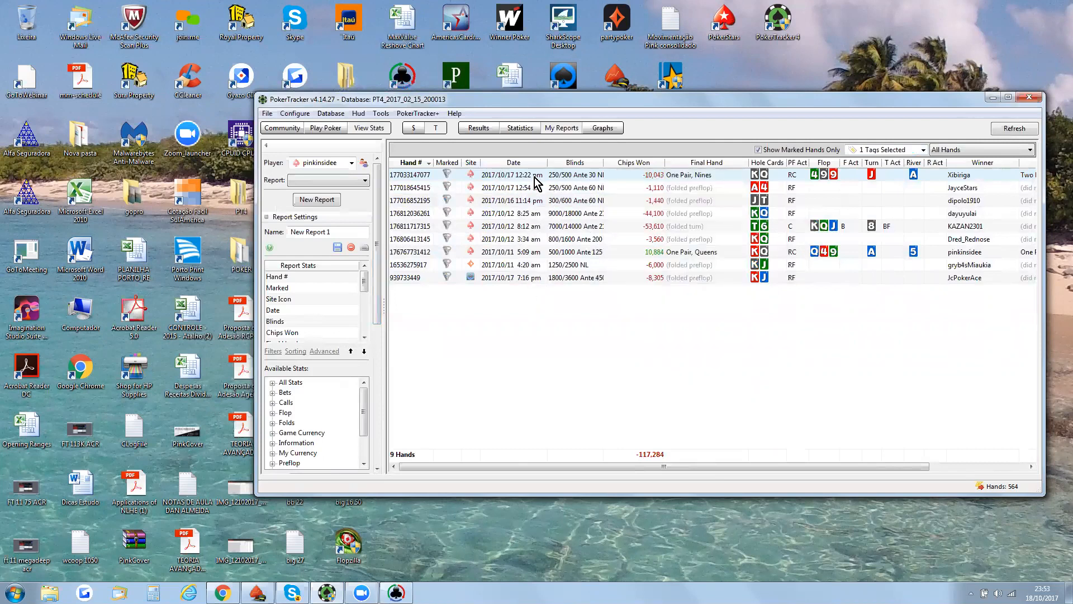
right_click(563, 177)
click(623, 249)
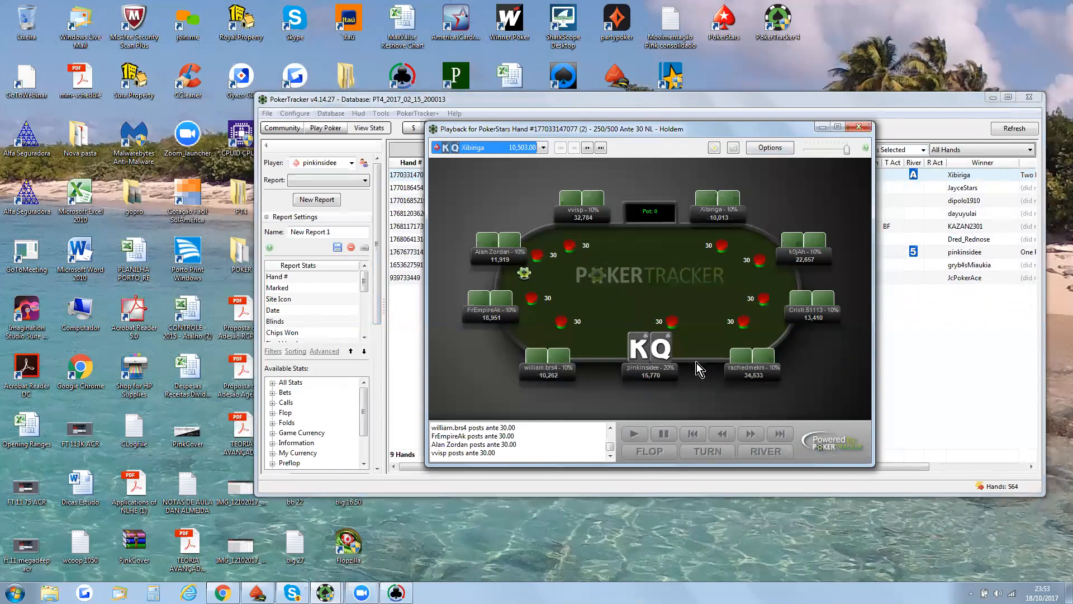
click(856, 129)
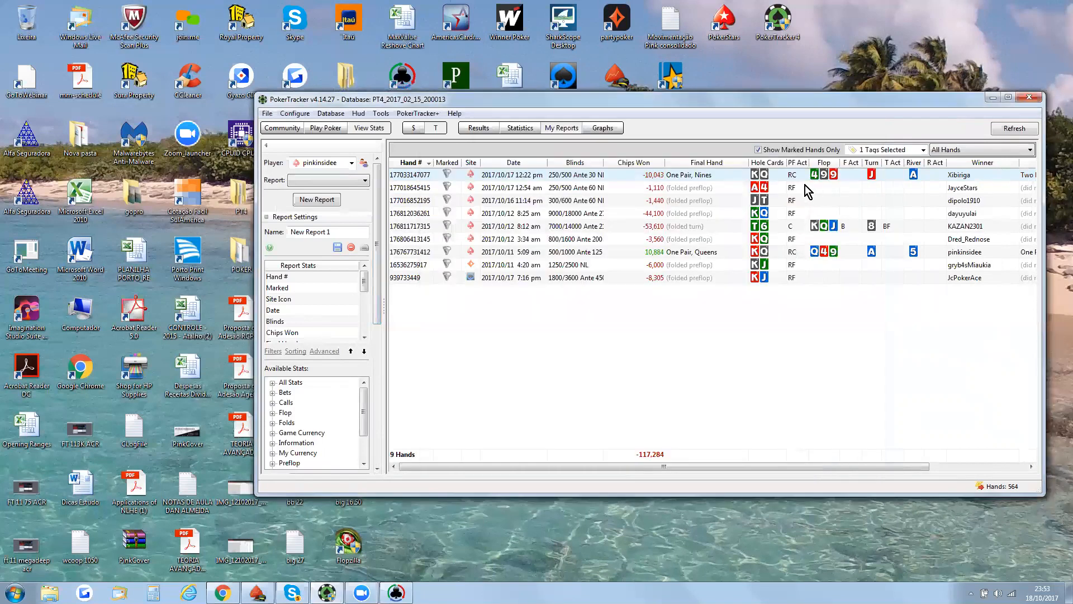
View the hand details of the K-Q hand played at 9000/18000 blinds and close them
right_click(680, 214)
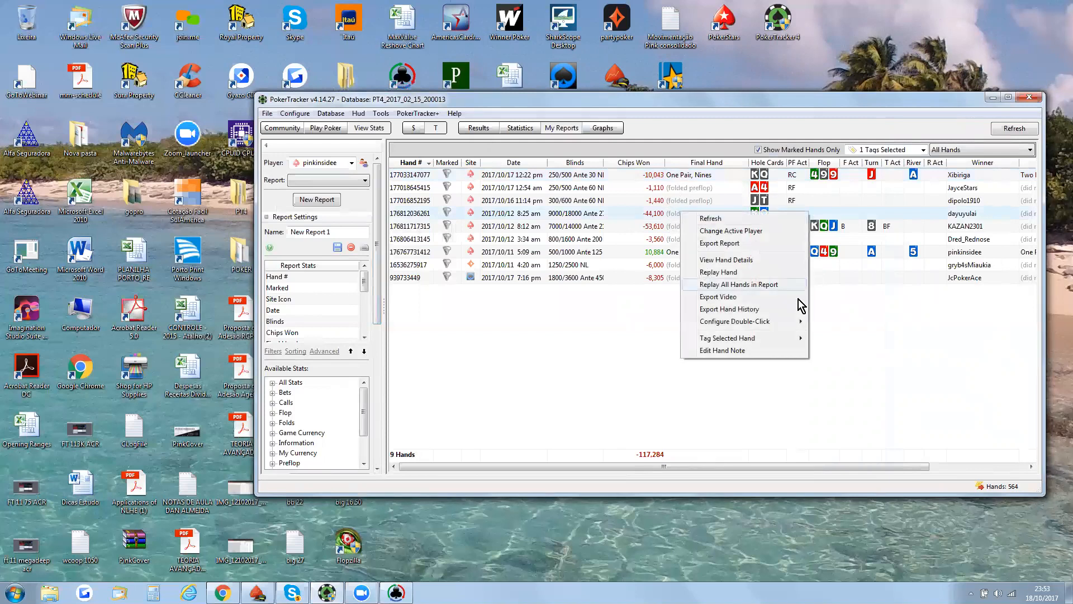
click(727, 260)
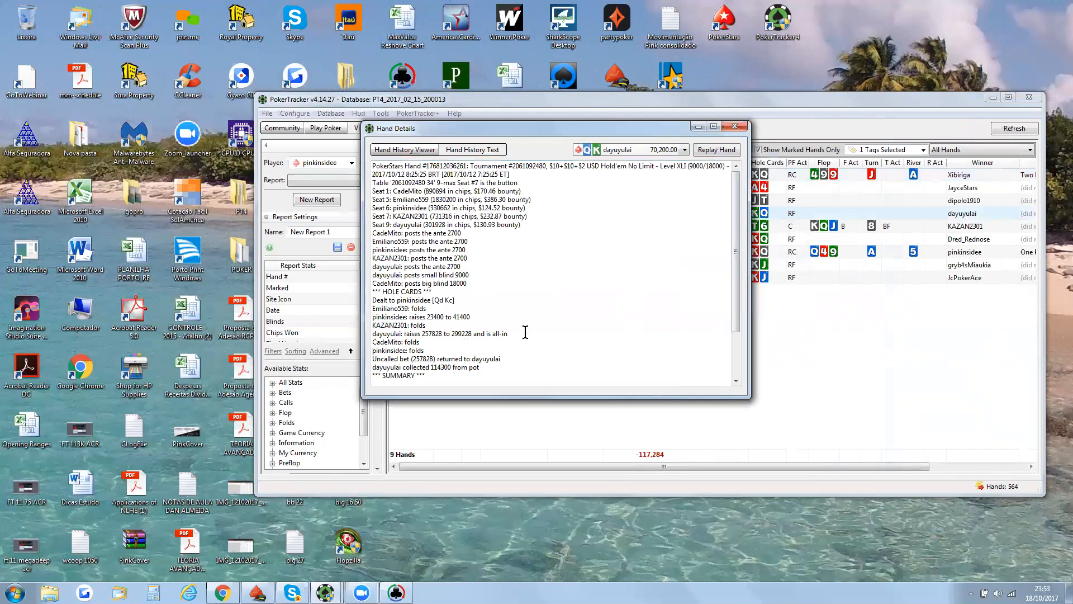
mouse_move(736, 231)
mouse_down()
mouse_move(739, 287)
mouse_move(739, 210)
mouse_up()
click(737, 126)
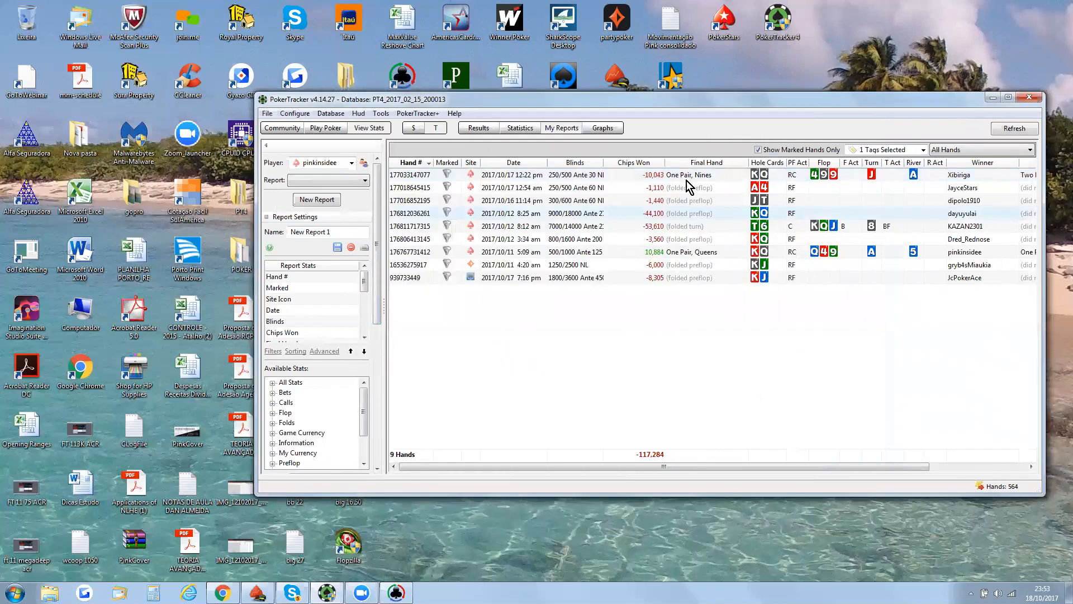
Replay all hands in the report from the first K-Q hand at 250/500 blinds
click(667, 178)
right_click(660, 178)
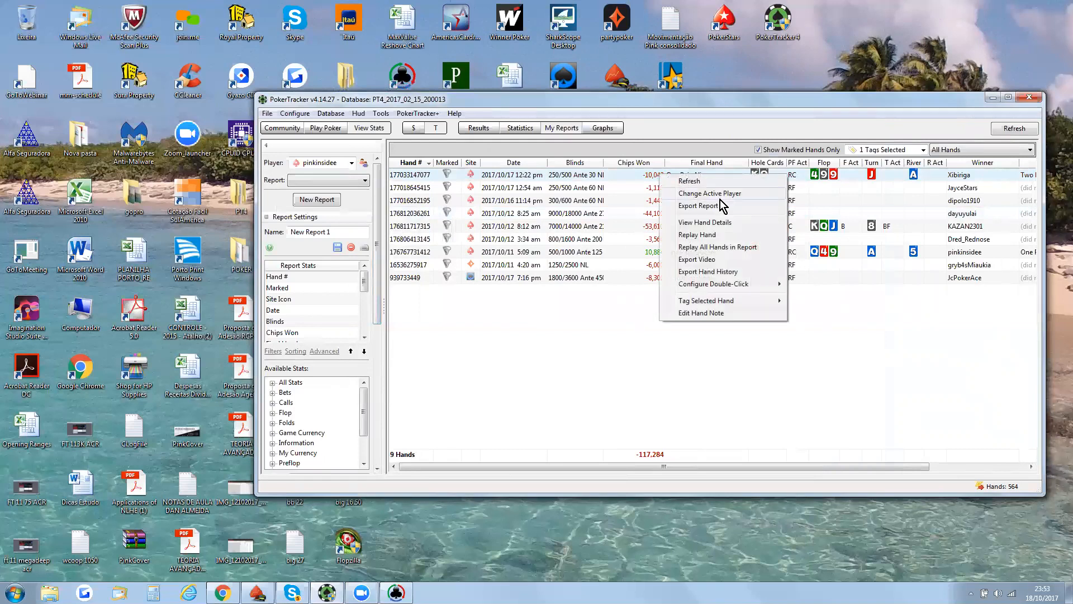
click(730, 250)
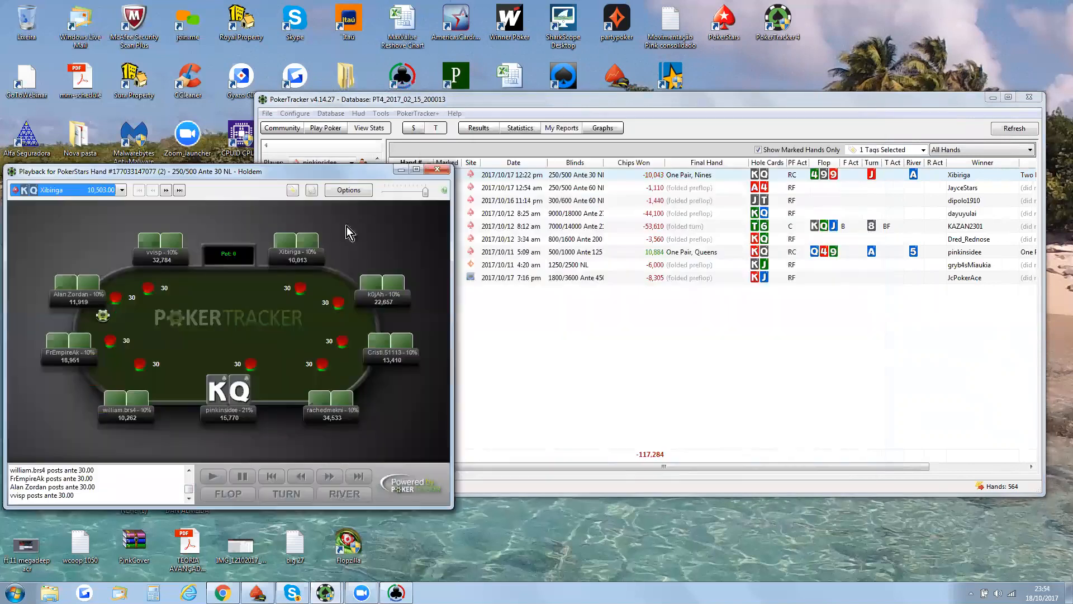
Minimize the main PokerTracker window, switch to HoldemResources Calculator, and arrange it side by side with the hand playback without overlap
click(993, 101)
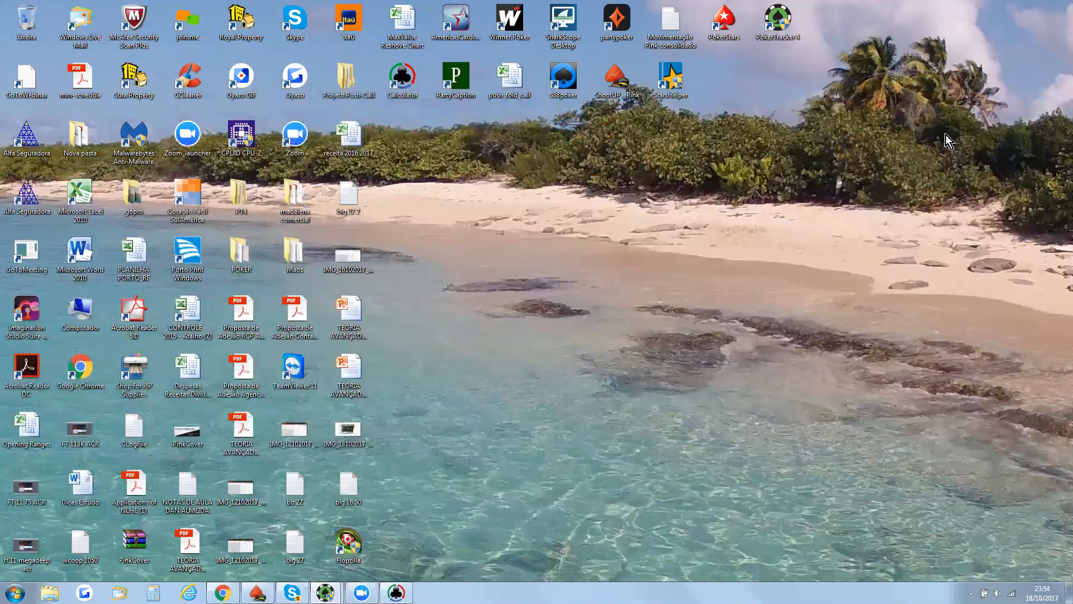
mouse_move(396, 593)
click(376, 552)
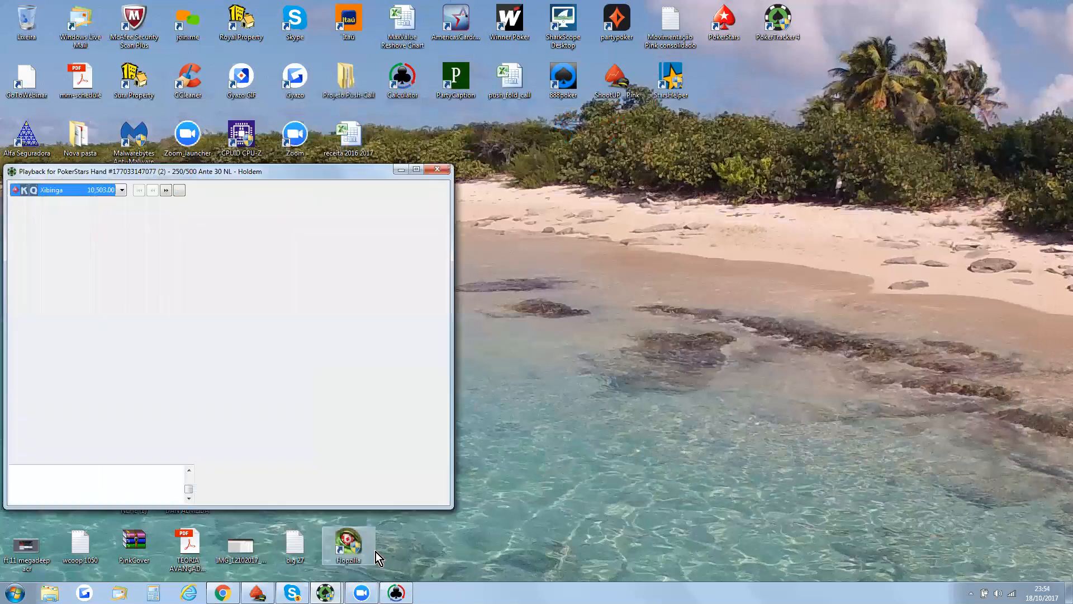
click(396, 593)
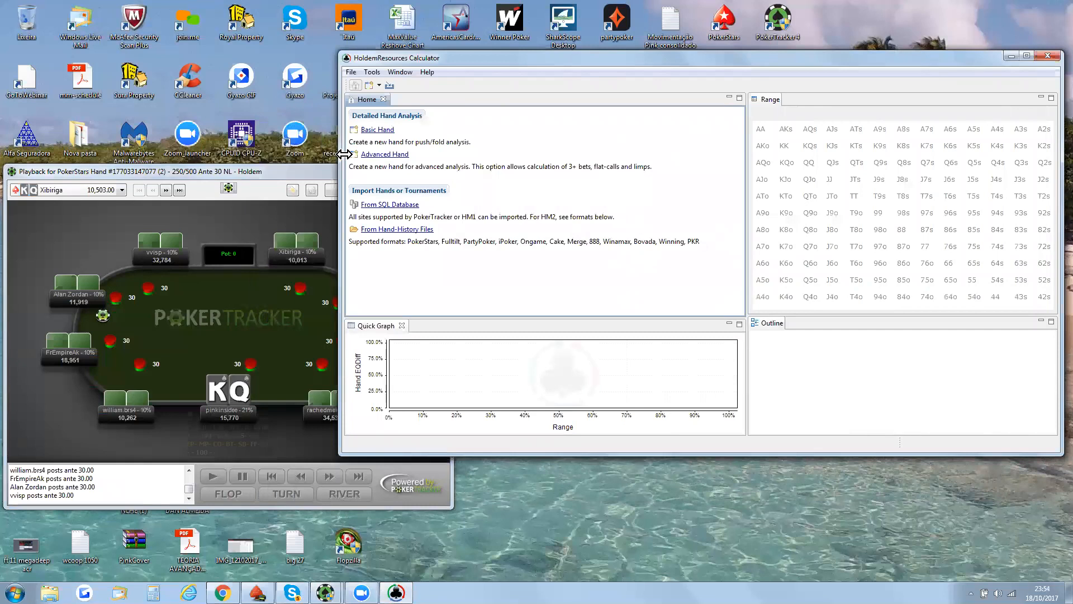
drag(344, 155, 456, 156)
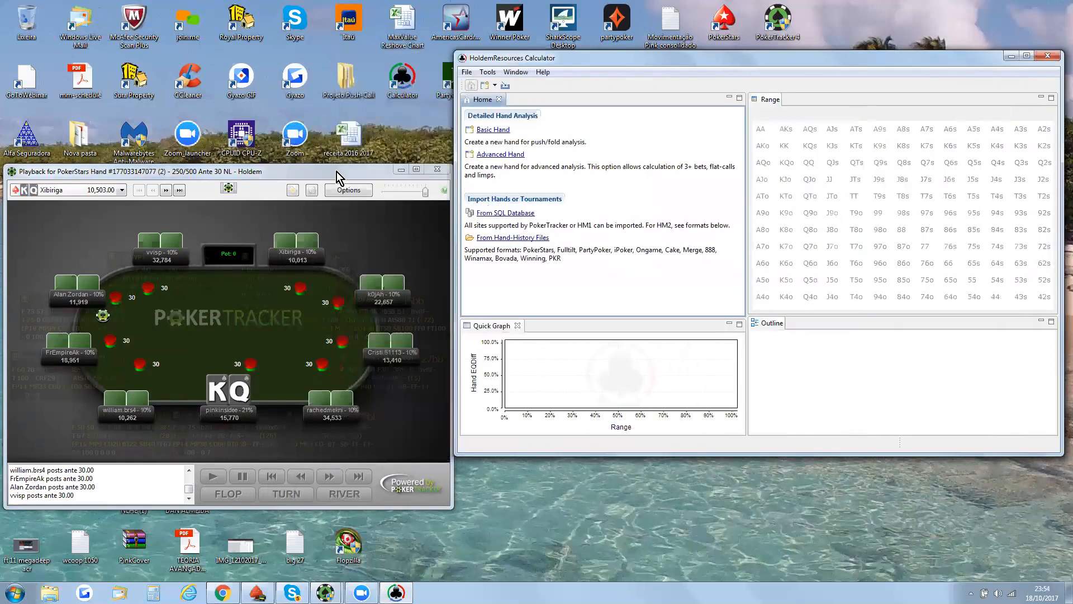
click(336, 173)
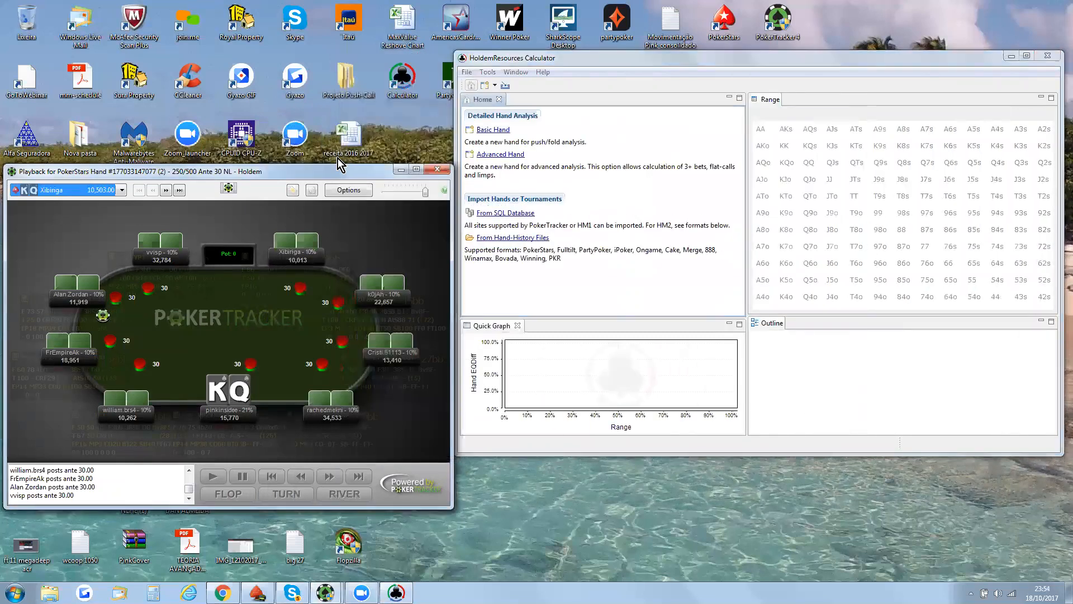
drag(337, 171, 337, 59)
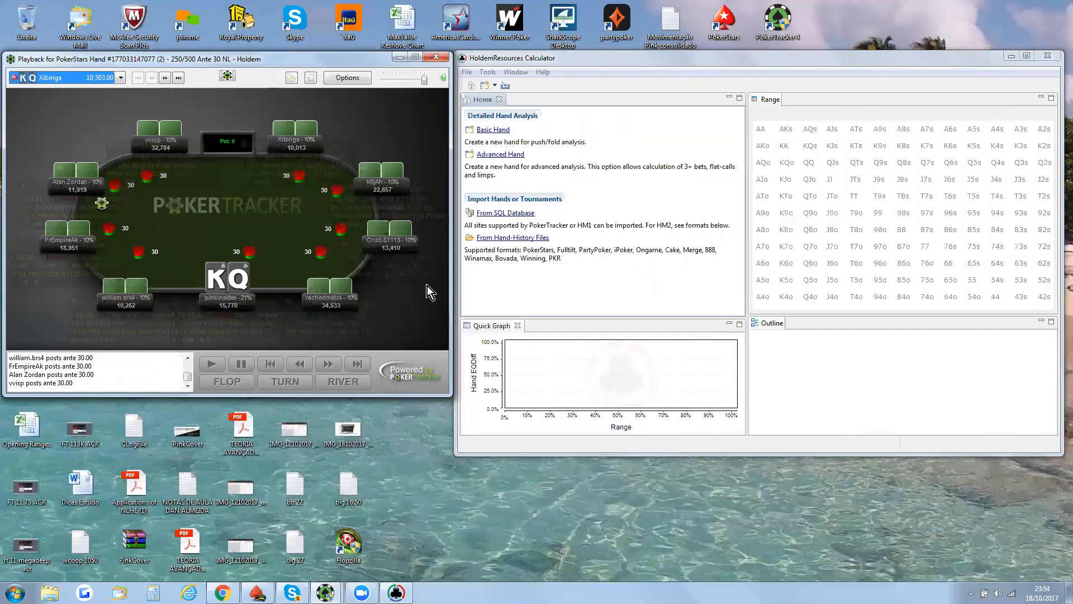
Open the replayed hand's details, copy the complete hand history text, and close the details
mouse_move(427, 286)
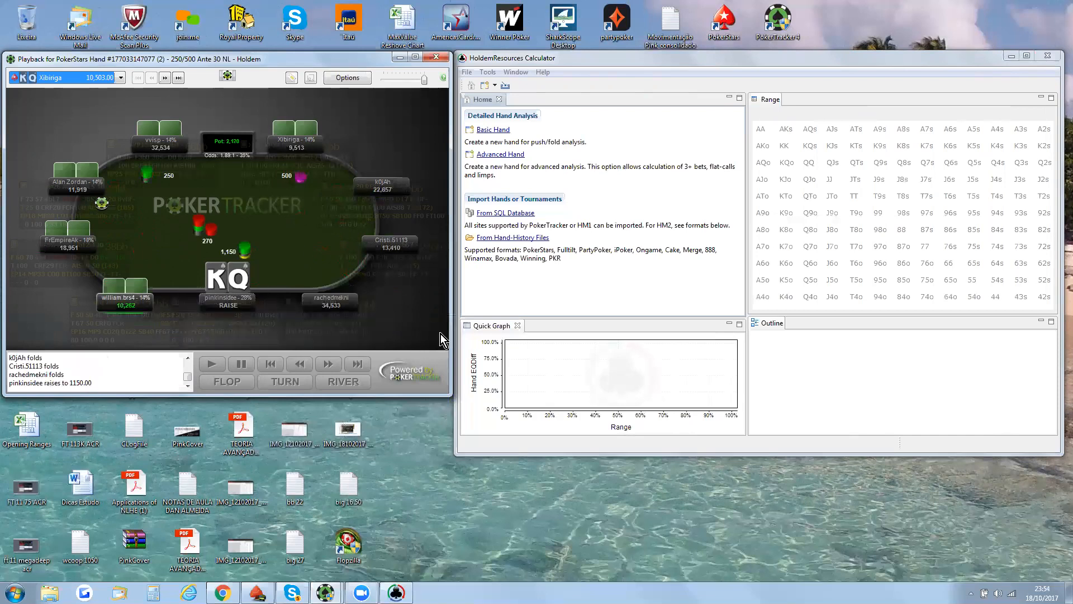
mouse_move(246, 326)
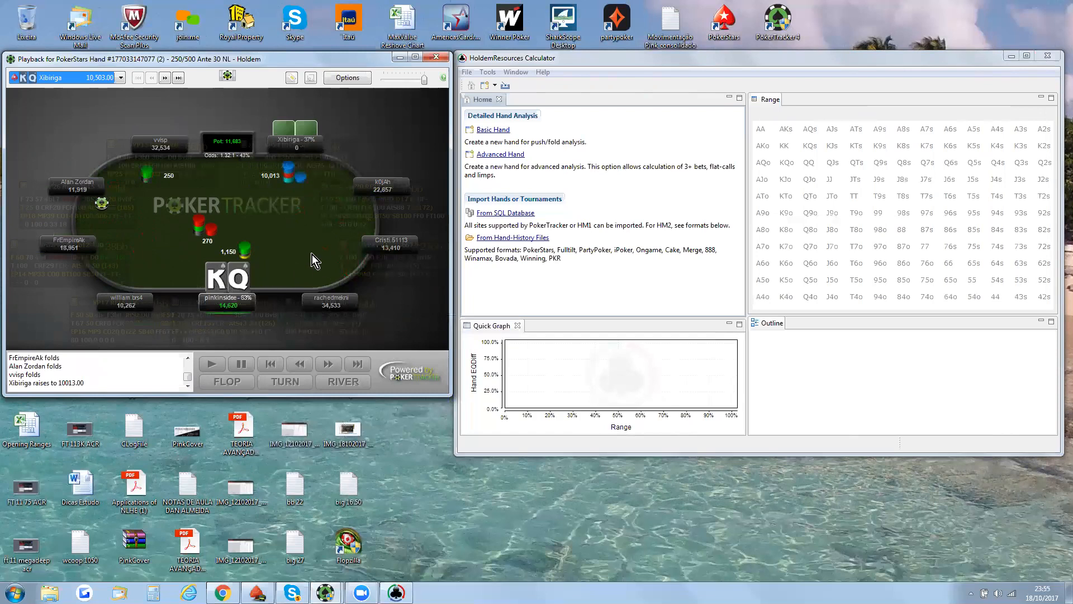
click(354, 82)
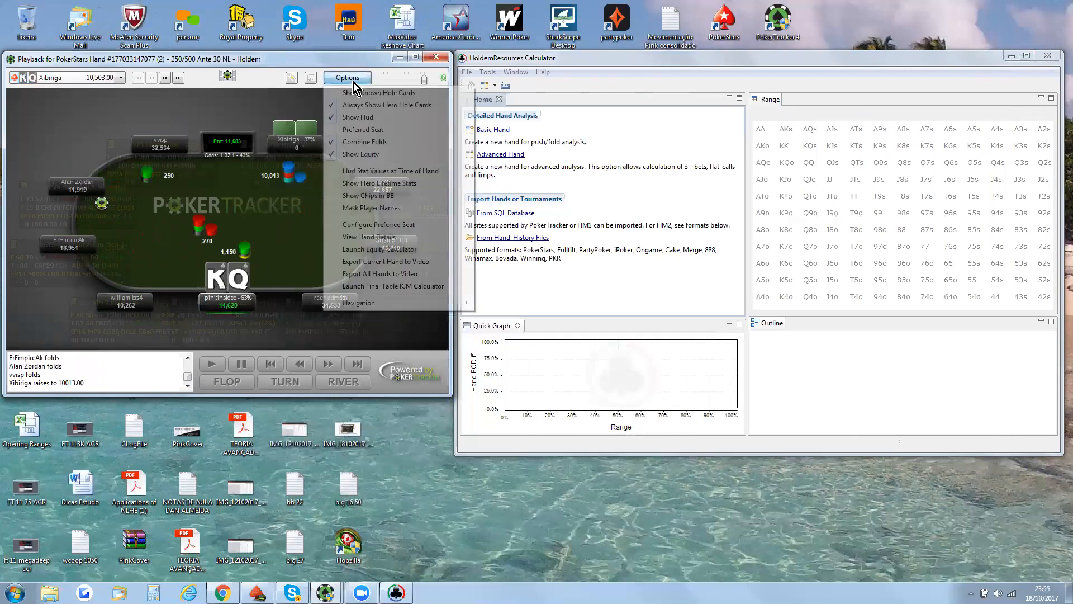
click(304, 227)
click(348, 78)
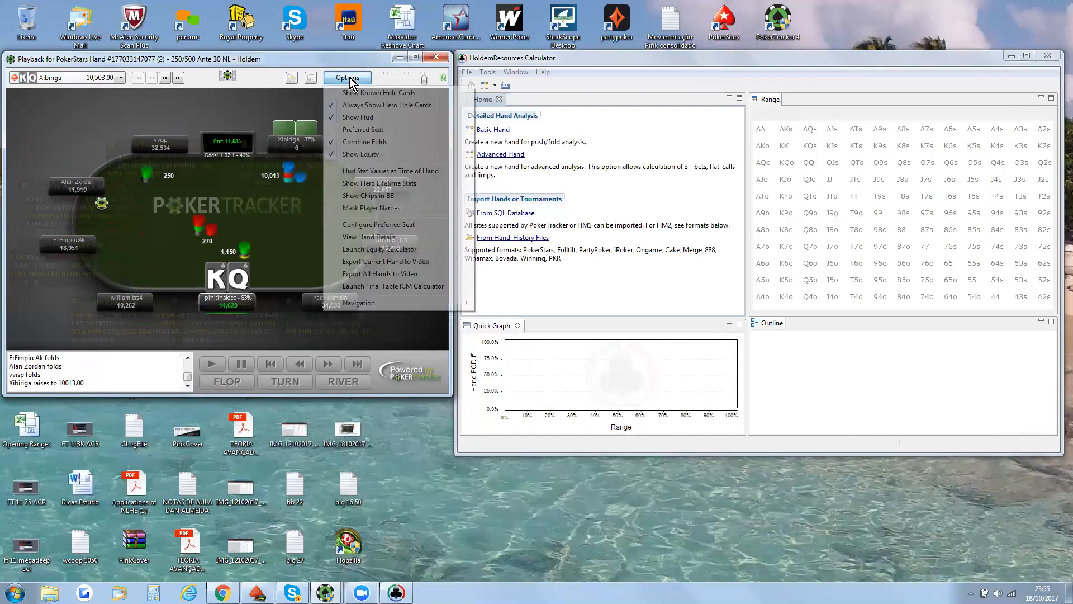
click(394, 242)
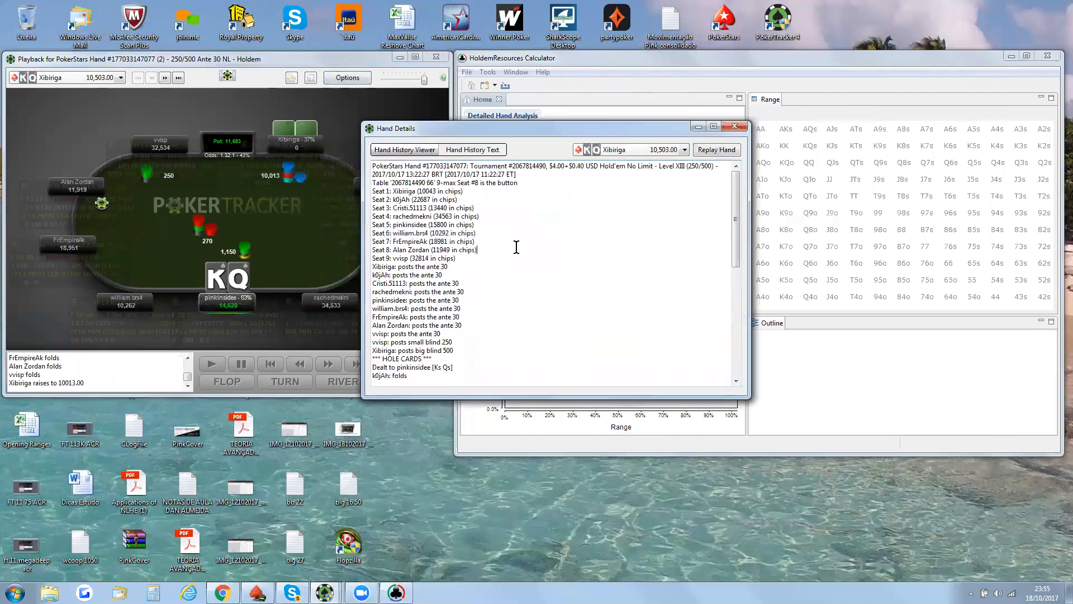
key(ctrl+a)
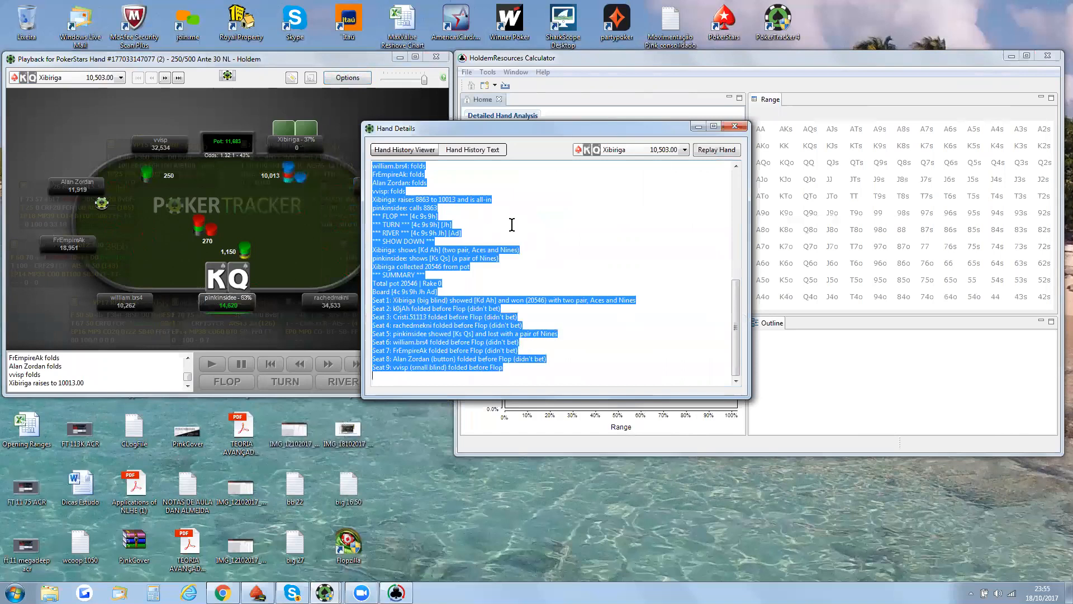
click(510, 225)
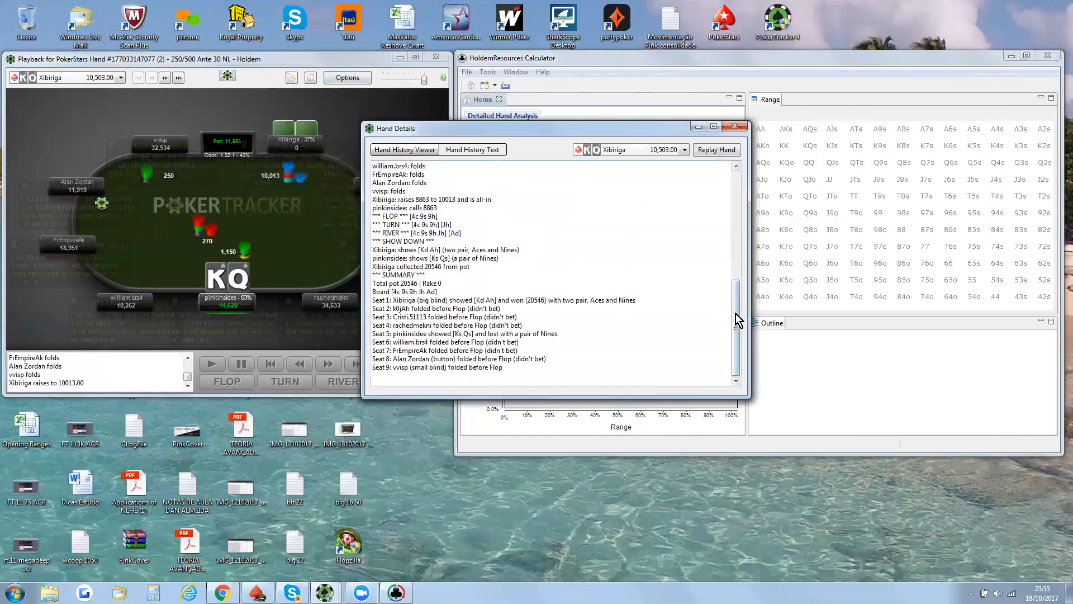
click(735, 127)
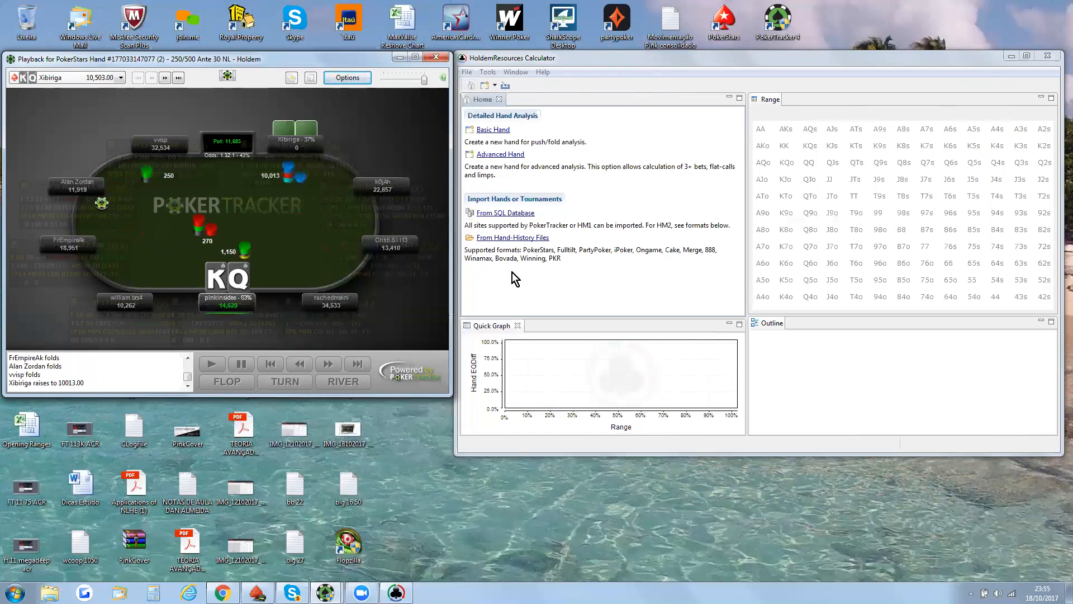
Start a new advanced hand, fill its basic data from the copied hand history, and keep ChipEV in Big Blinds as the equity model
click(499, 157)
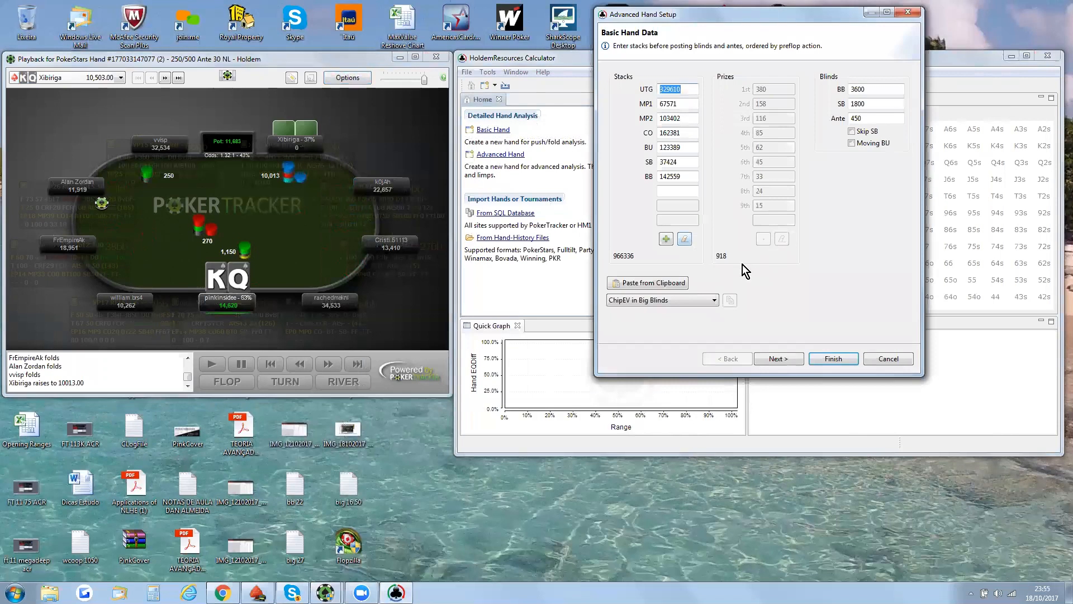
click(644, 284)
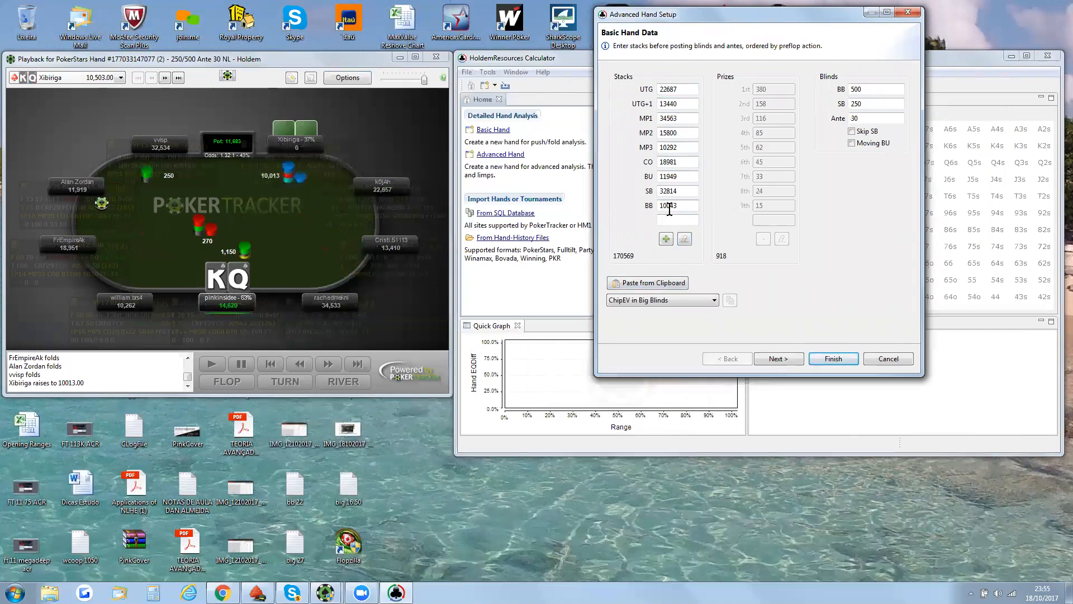
mouse_move(286, 180)
double_click(856, 118)
click(715, 302)
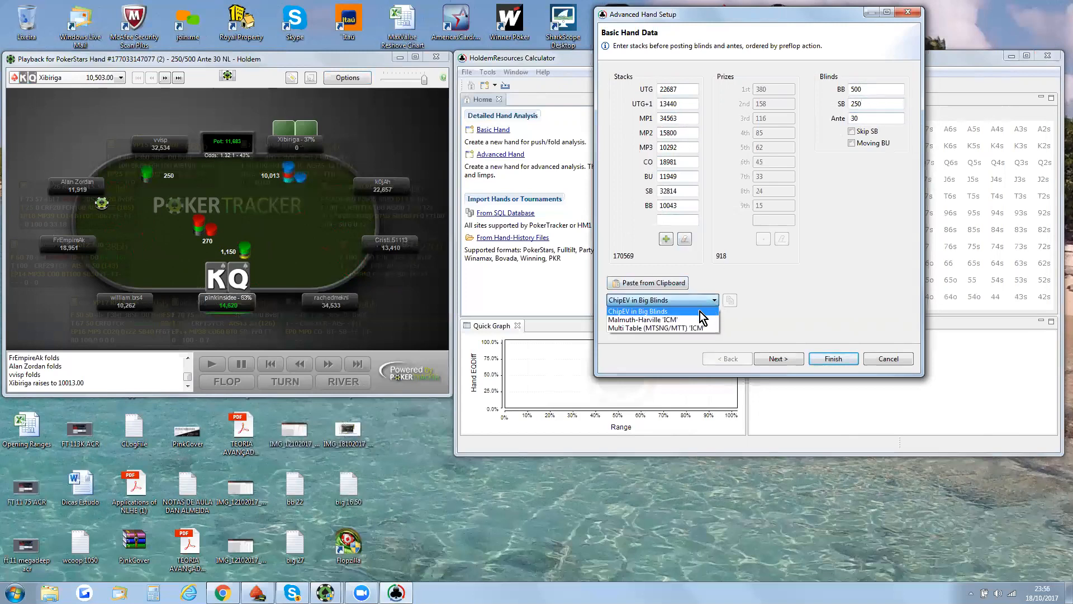
click(700, 311)
click(717, 300)
click(713, 310)
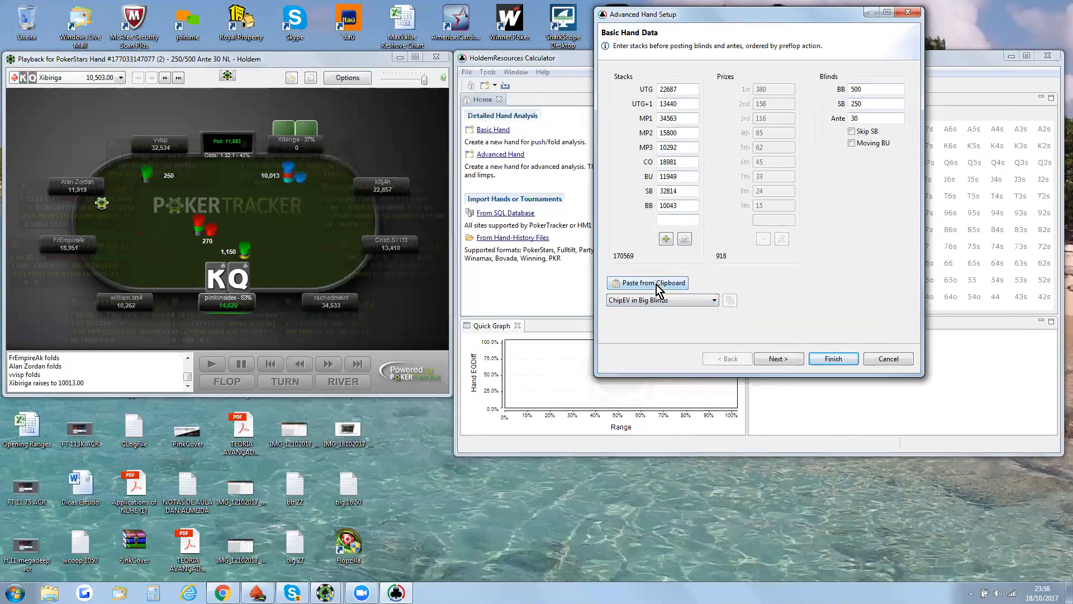
View the replayed hand's history text again from the playback options and close the details
click(357, 75)
click(407, 236)
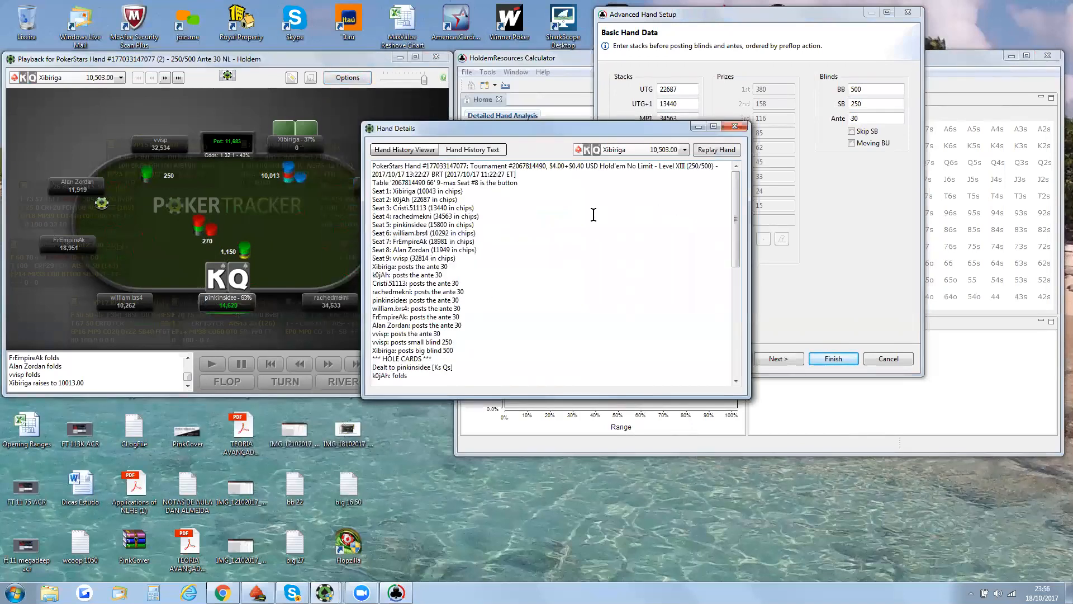
click(736, 127)
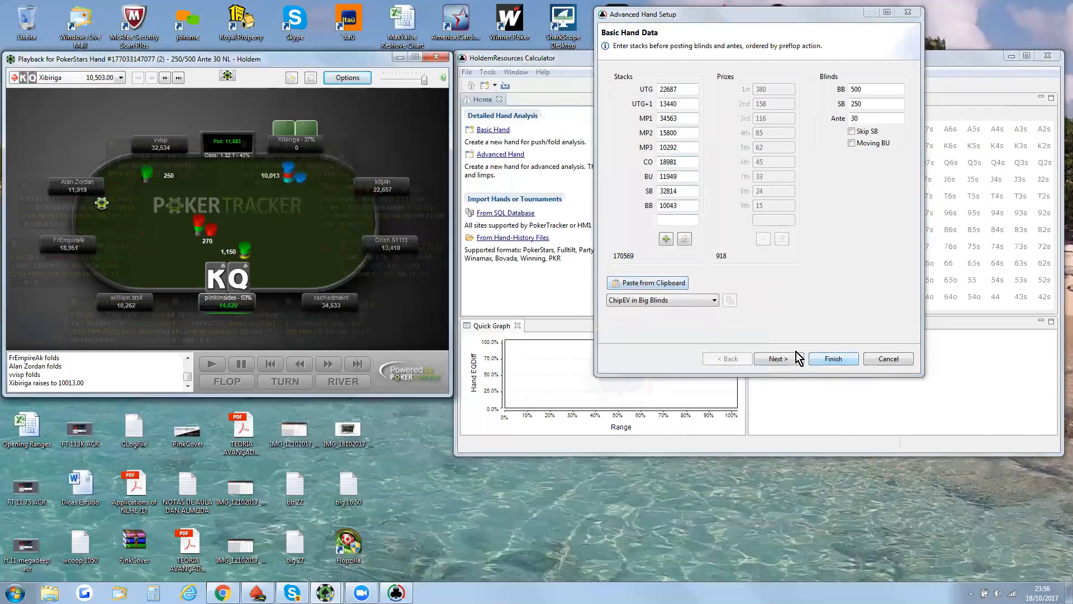
Check the open size and the all-in 3-bet in the betting setup and proceed to the spot selection
click(781, 361)
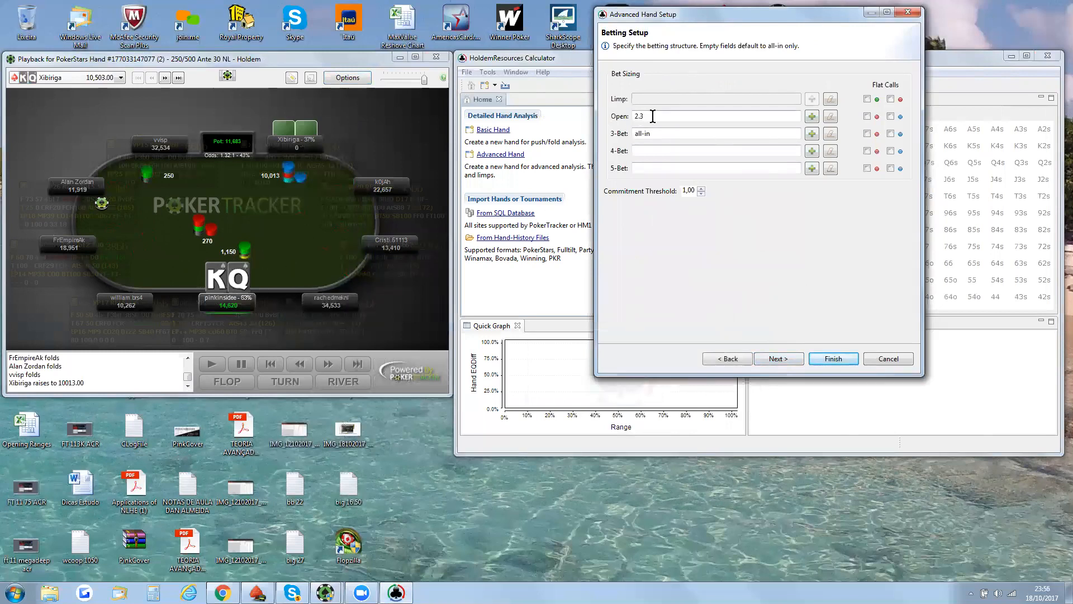
click(663, 135)
click(649, 115)
click(798, 357)
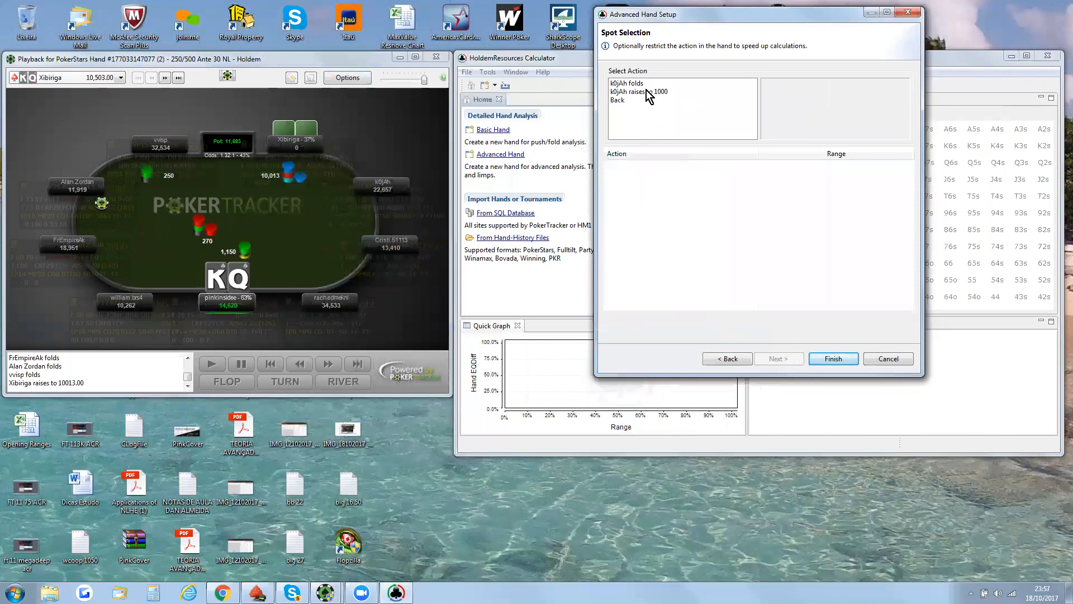
Restrict the hand's action to the first three players folding and finish the advanced hand setup
mouse_move(419, 197)
click(654, 84)
click(653, 85)
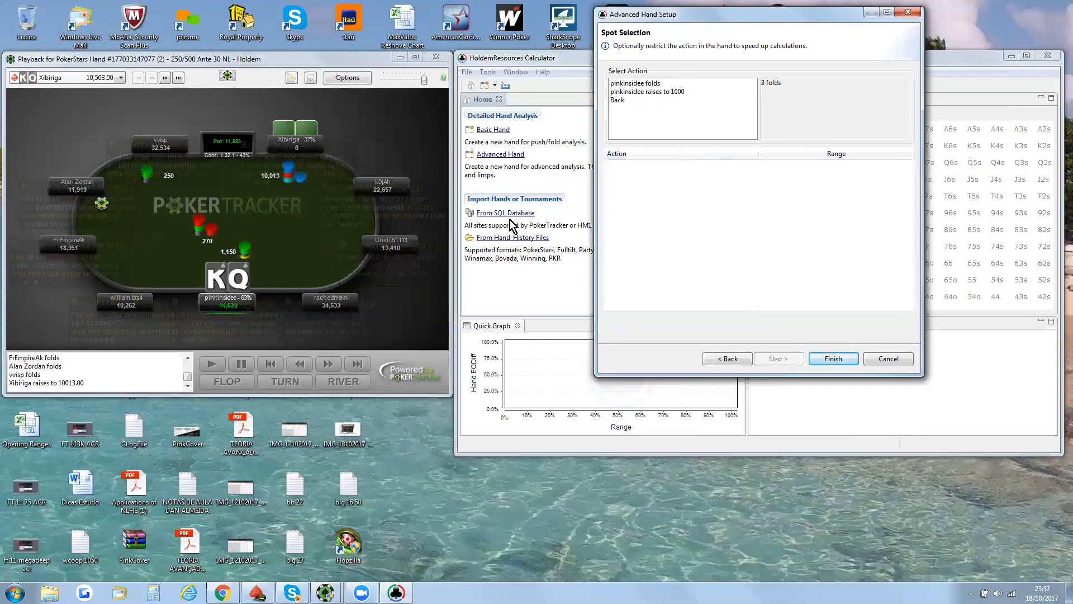
click(833, 360)
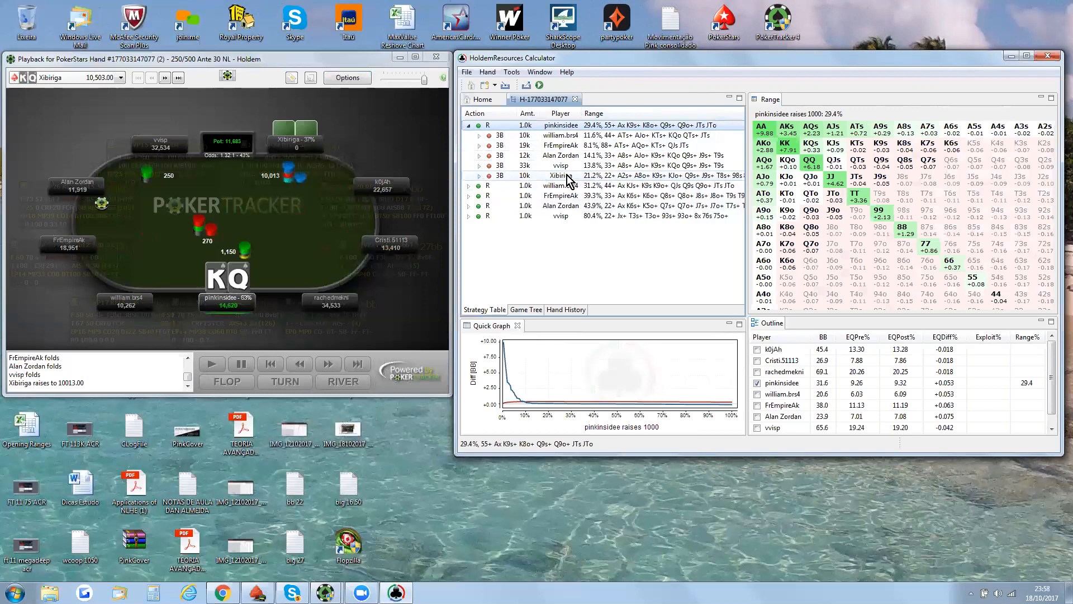
Expand the big blind's 3-bet branch in the game tree and view the hero's middle-position raise-first-in statistic in the playback
click(478, 176)
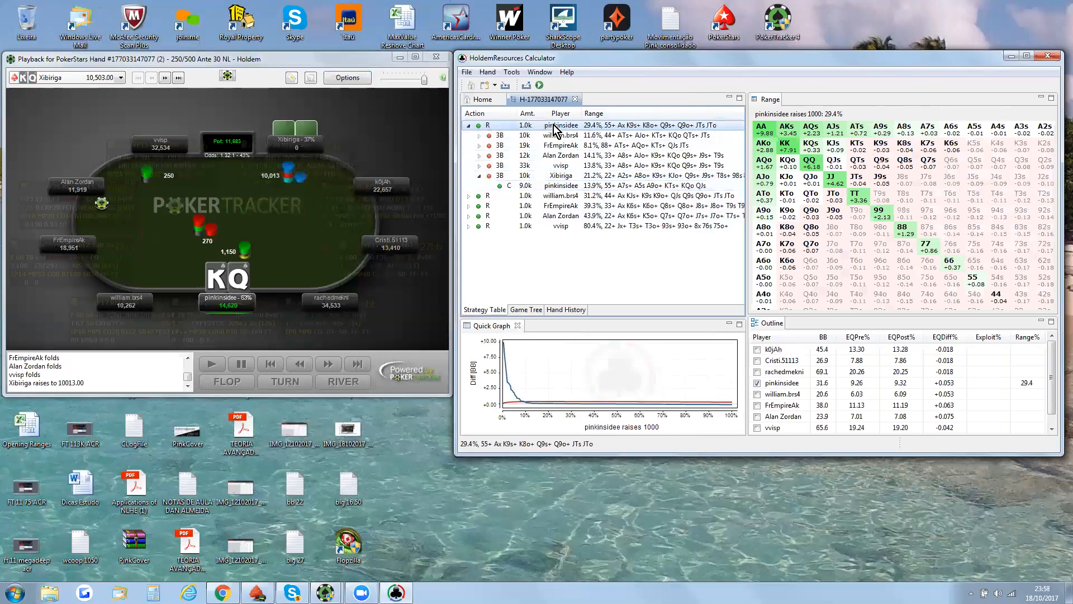
mouse_move(233, 321)
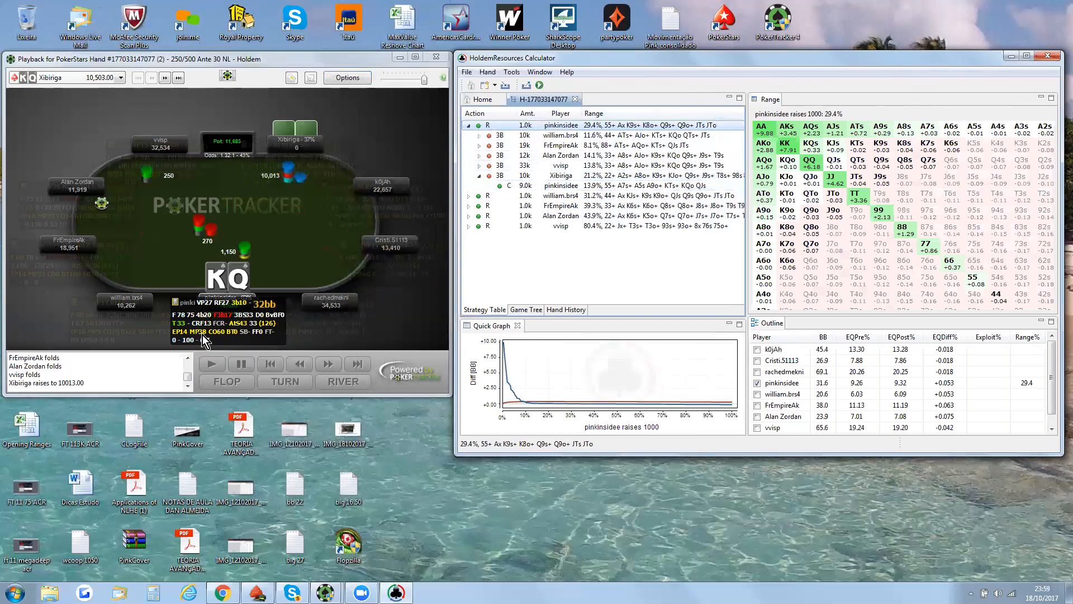
mouse_move(199, 336)
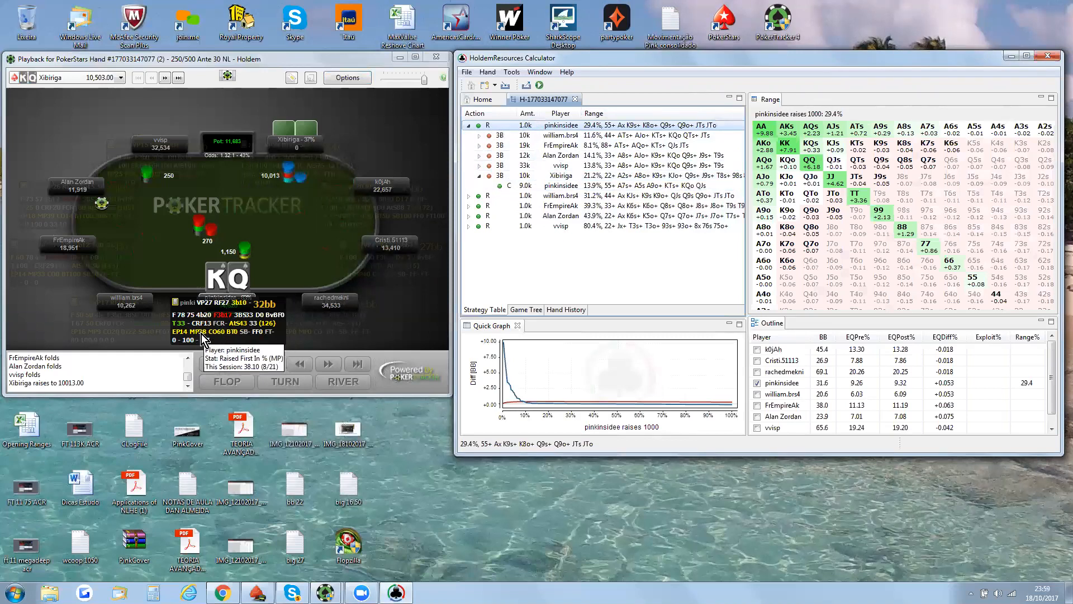
Edit the hero's raise-to-1000 range to fully include K8s to KTs, Q8s to QTs, J9s, JTs and T9s
double_click(591, 125)
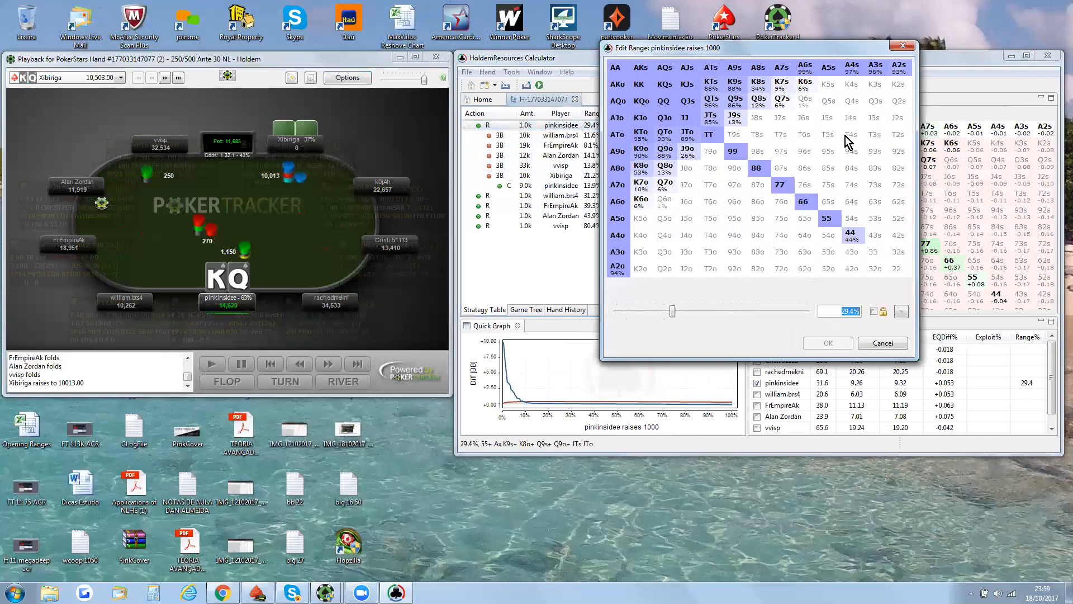
drag(760, 84, 765, 105)
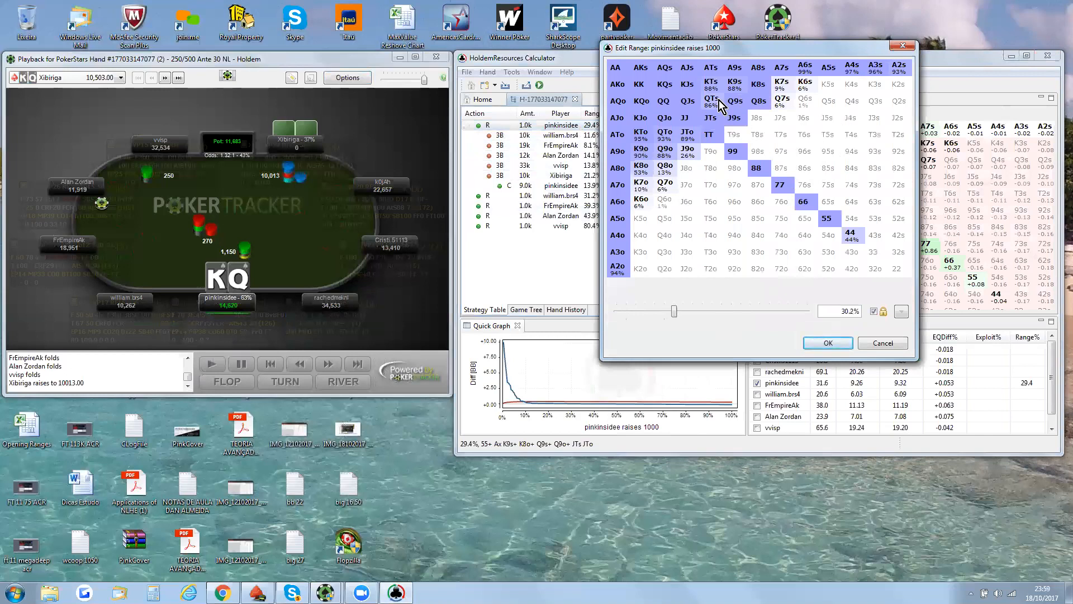
click(736, 85)
click(716, 86)
click(732, 129)
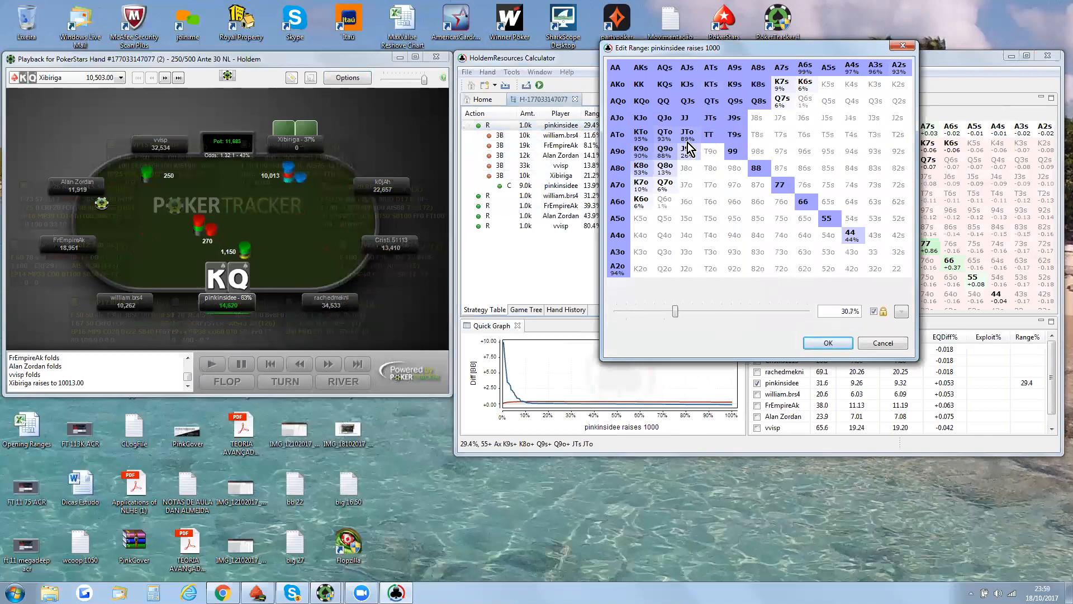
Fully include JTo and remove K6o to K9o, Q7o to Q9o and J9o from the raising range
click(687, 136)
click(687, 151)
click(665, 154)
click(688, 154)
click(643, 167)
click(645, 153)
click(642, 185)
click(641, 202)
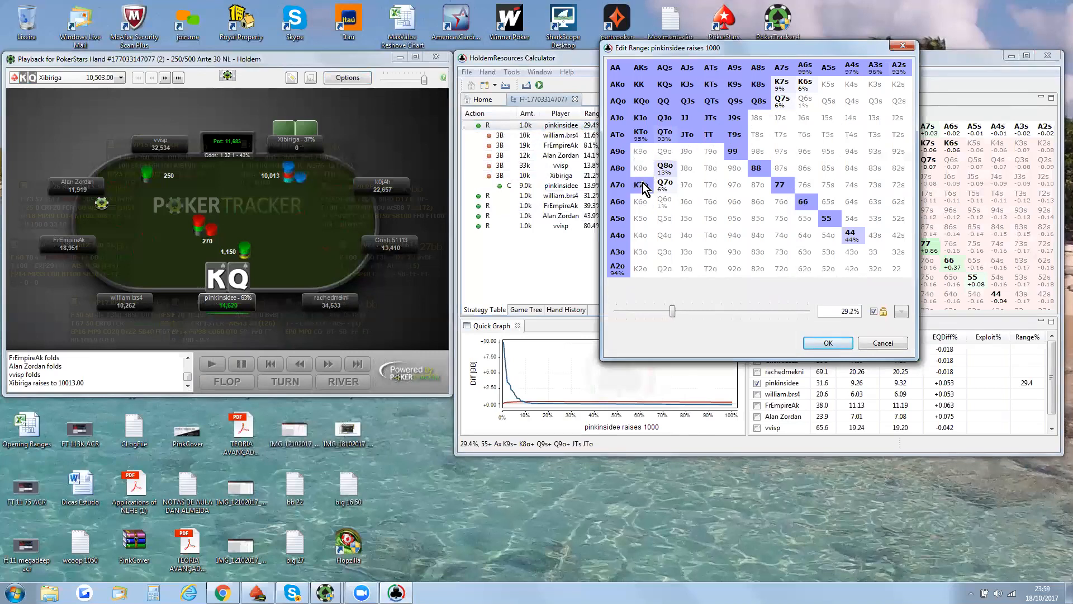
click(665, 185)
click(665, 186)
click(666, 169)
click(665, 169)
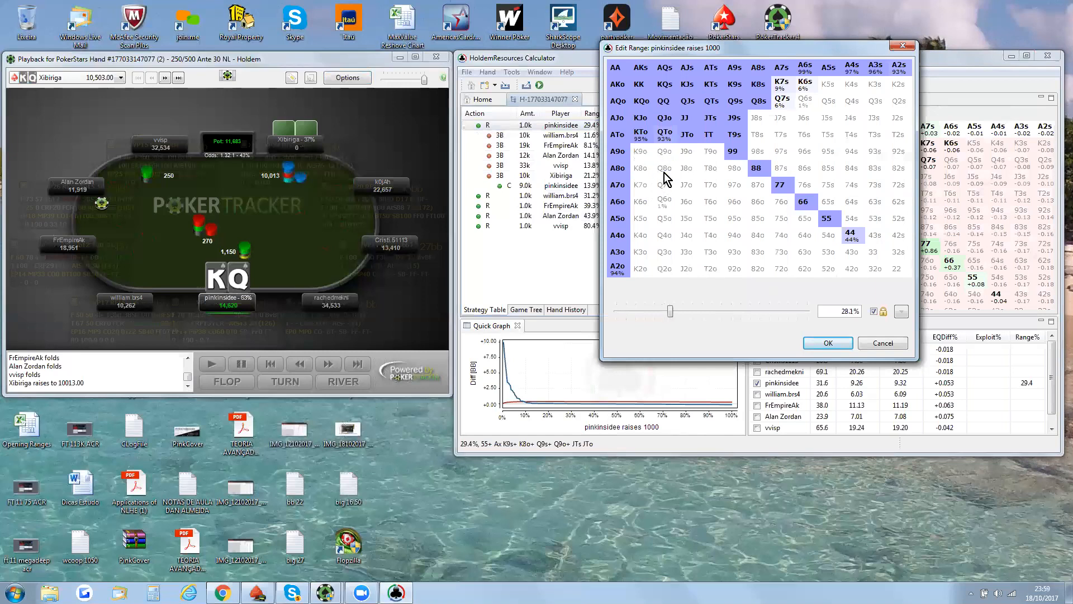
Remove the offsuit aces A2o to A8o from the raising range
click(623, 270)
click(624, 251)
click(625, 234)
click(623, 219)
click(621, 203)
click(621, 184)
click(620, 169)
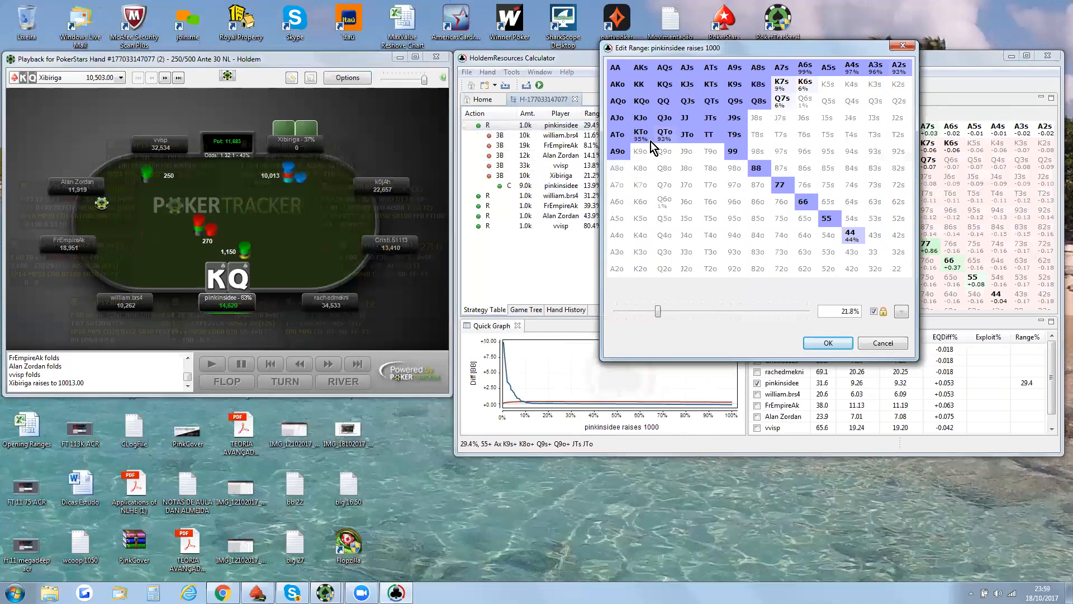
Fully include the pairs 44, 33 and 22 and the suited connectors 98s, 87s and 76s in the range
click(858, 240)
click(874, 253)
click(898, 270)
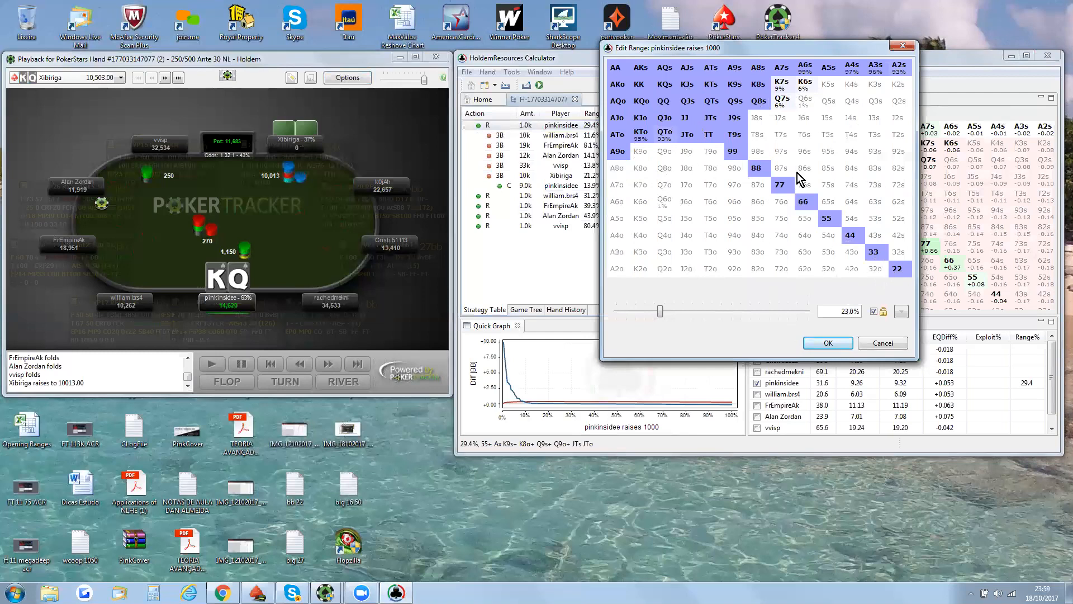
click(756, 152)
click(781, 169)
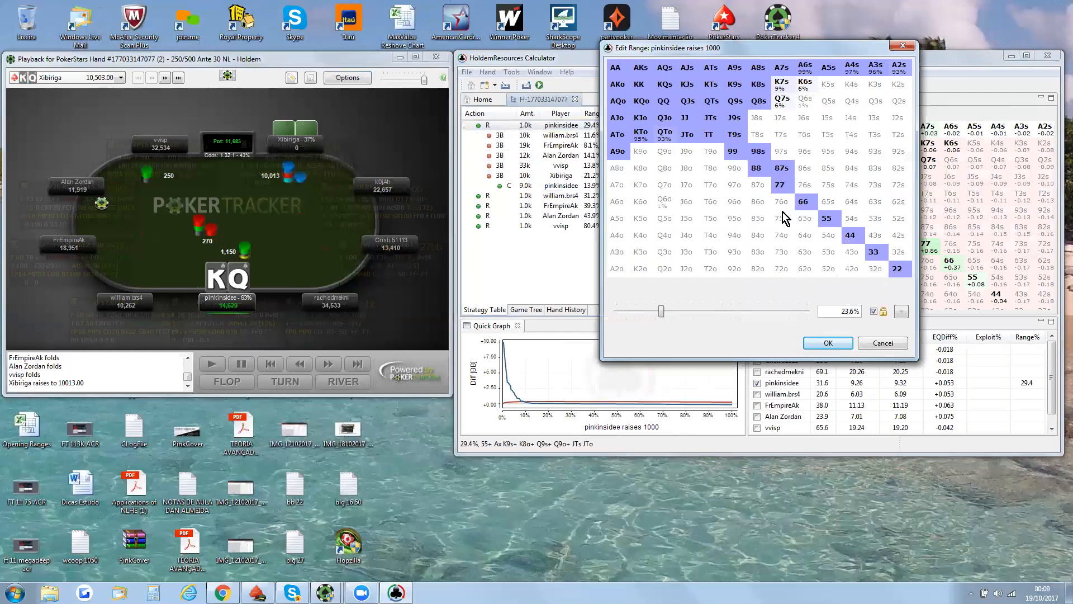
click(807, 185)
Remove A9o, K7s, K6s and Q7s from the range and fully include A6s, A4s, A3s and A2s
click(618, 156)
click(814, 70)
click(861, 73)
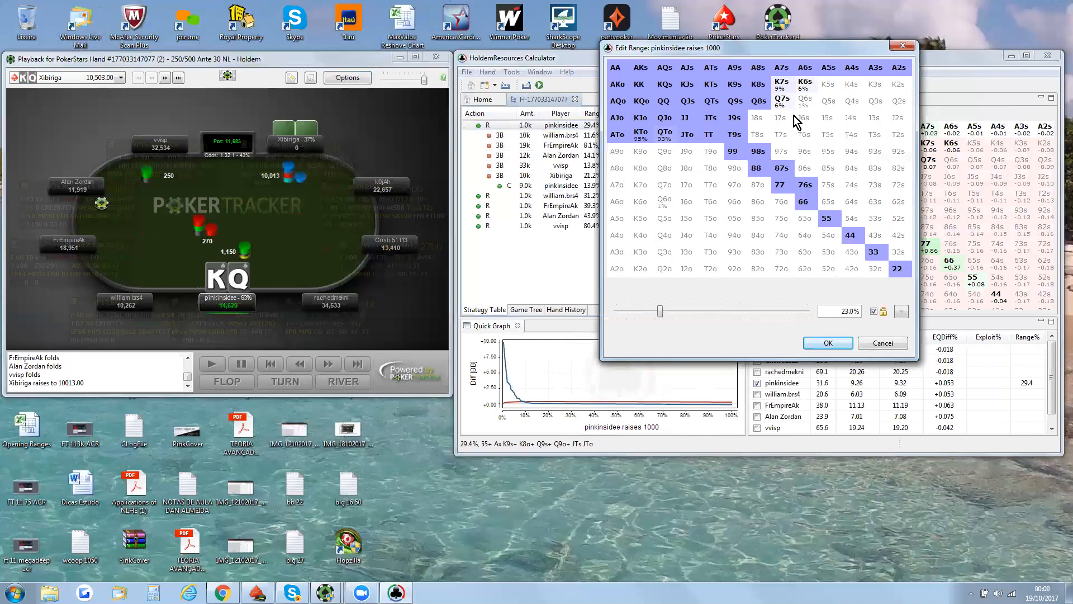
click(785, 86)
click(785, 87)
click(785, 102)
click(784, 103)
click(804, 89)
Add T8s, J8s and 65s to the range, fully include KTo, and remove QTo and JTo
click(758, 135)
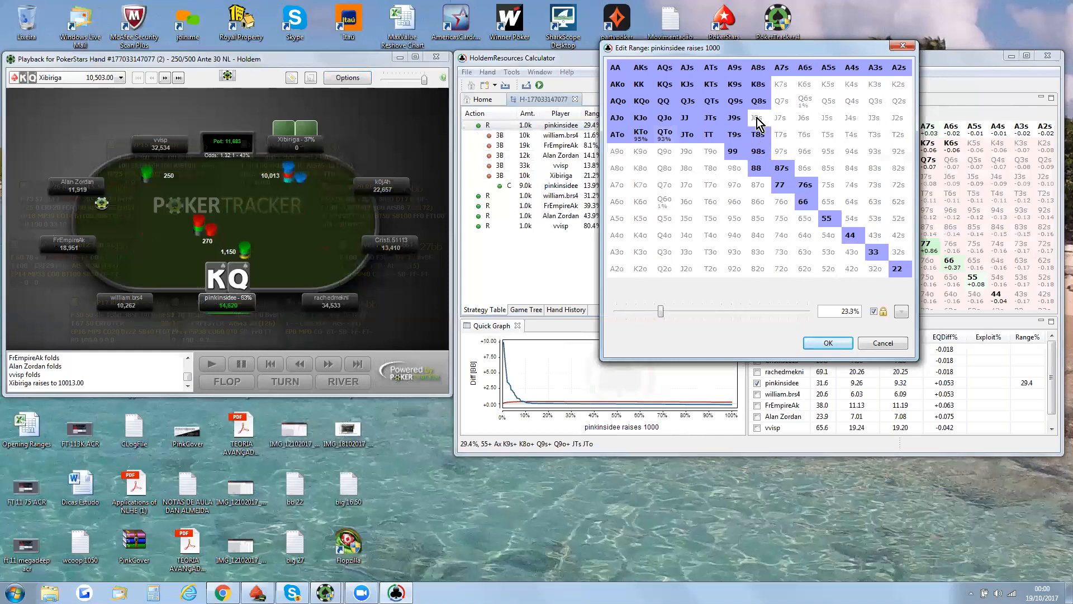
click(758, 120)
click(830, 203)
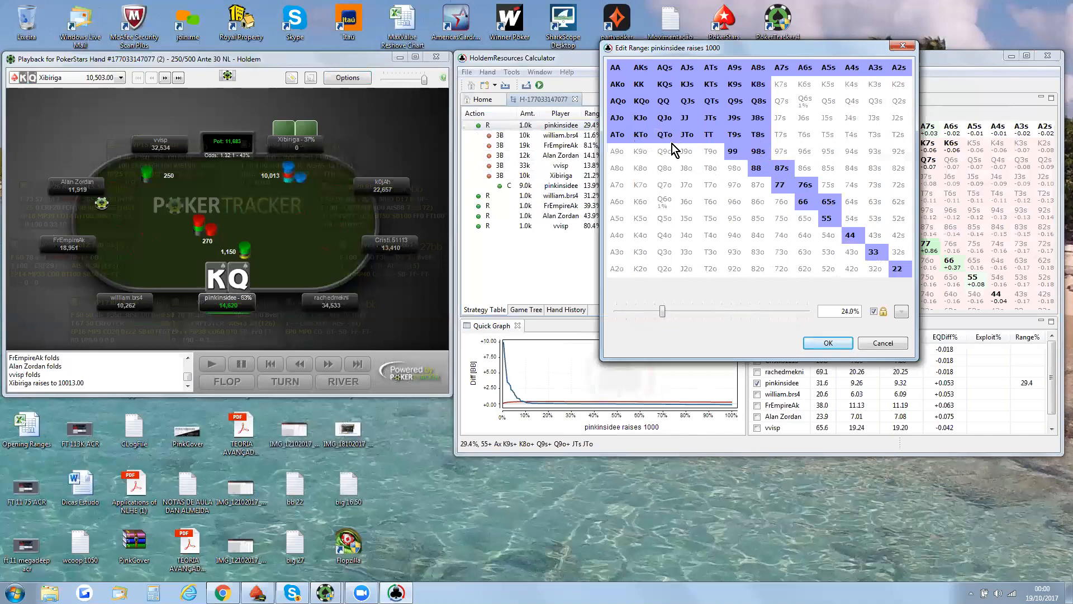
click(687, 136)
click(664, 138)
Switch to ShootUP and display the RFI strategy range for 35-50 bbs from MP2
click(257, 592)
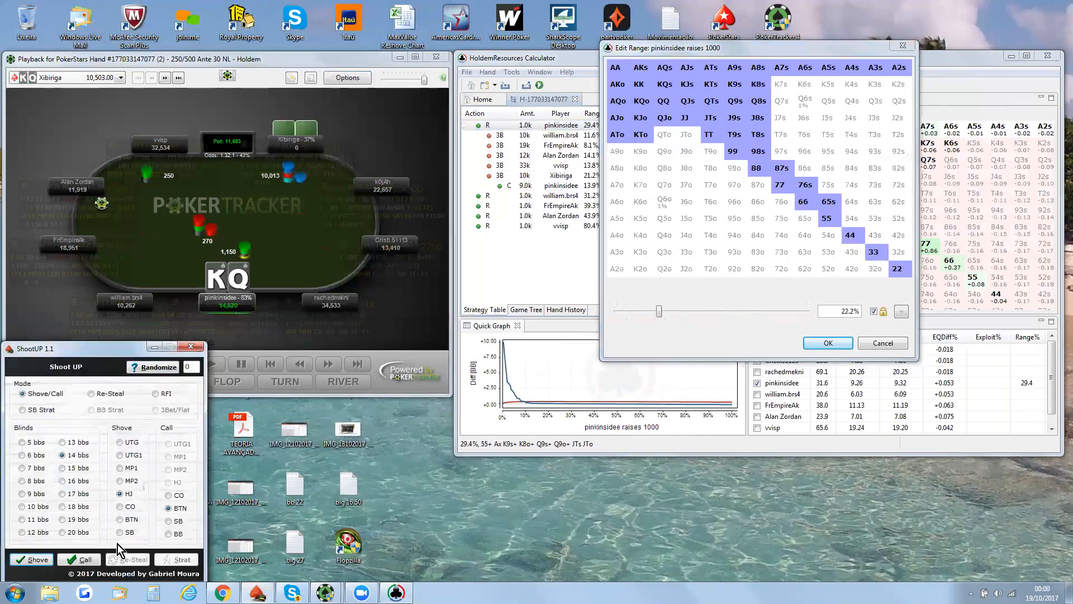
click(159, 393)
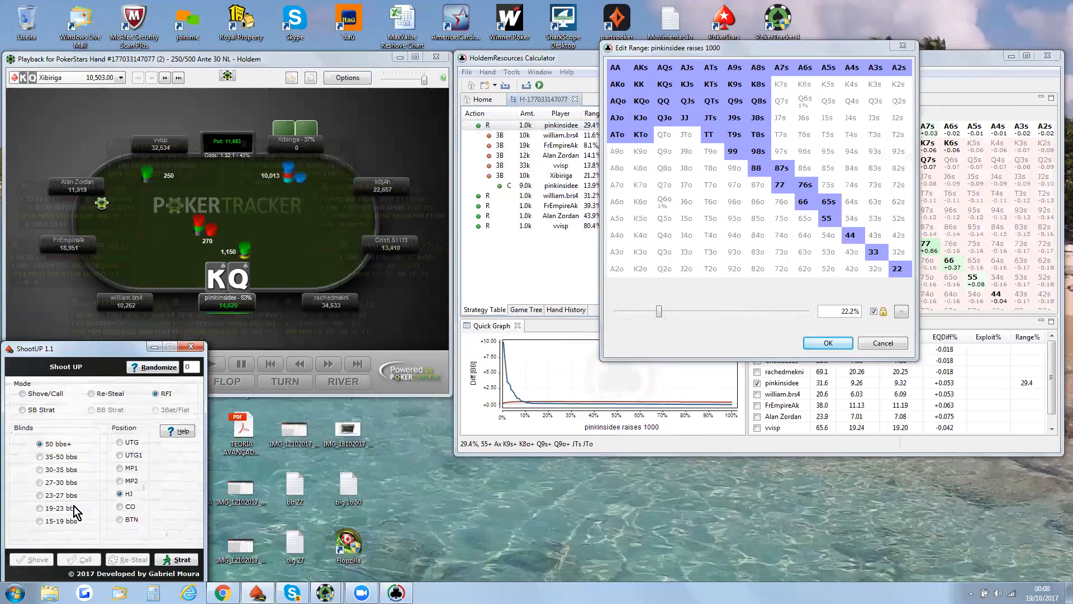
click(40, 458)
click(134, 479)
click(178, 558)
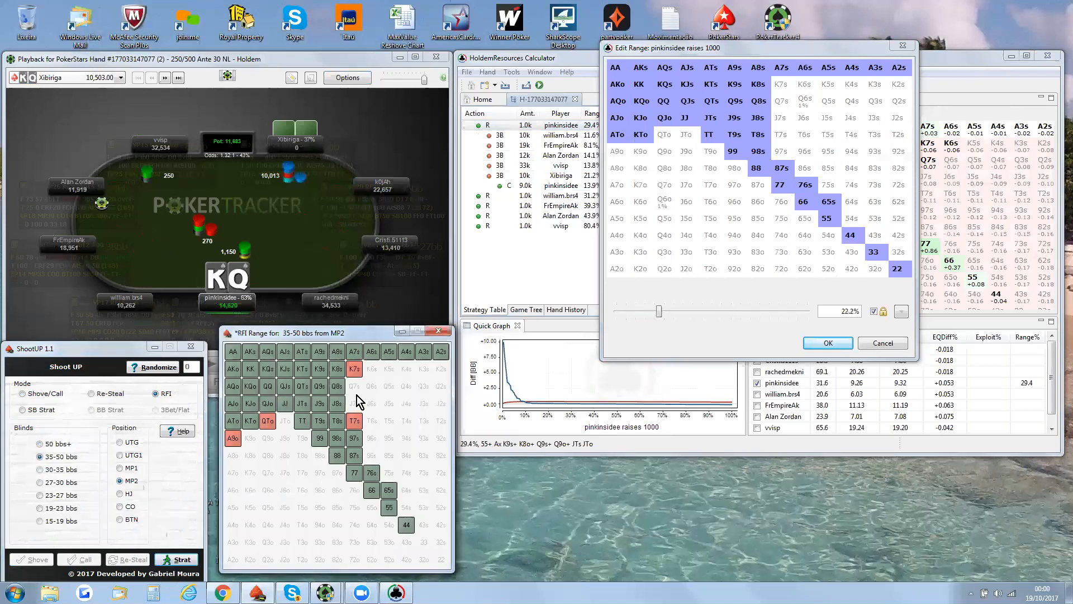
Back in the hero's range editor, add 97s at full weight and QTo, A9o, T7s and K7s at 50% weight
click(786, 159)
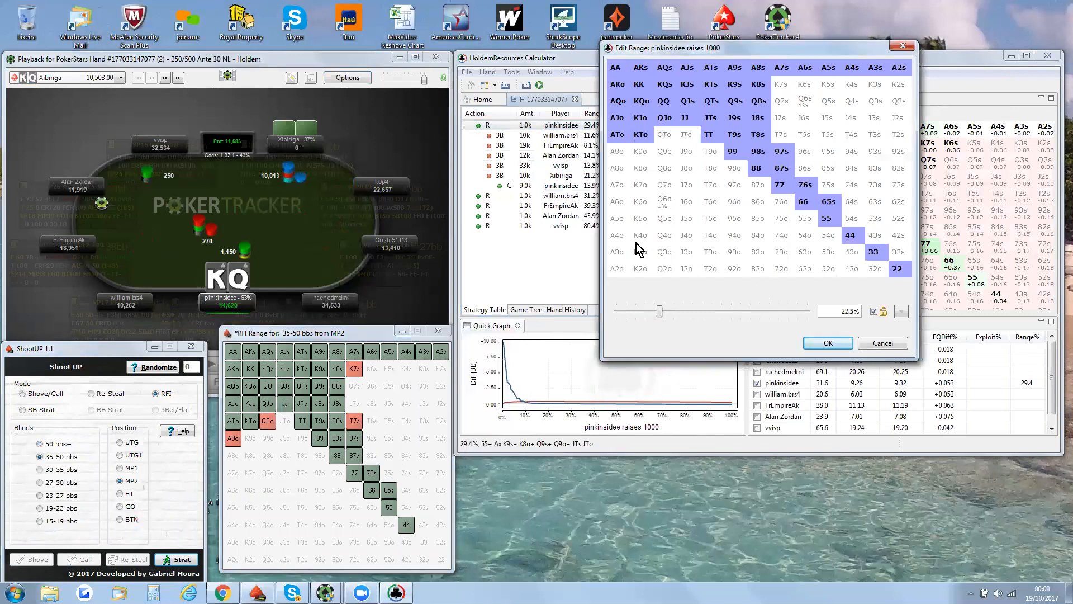
right_click(664, 139)
mouse_move(717, 156)
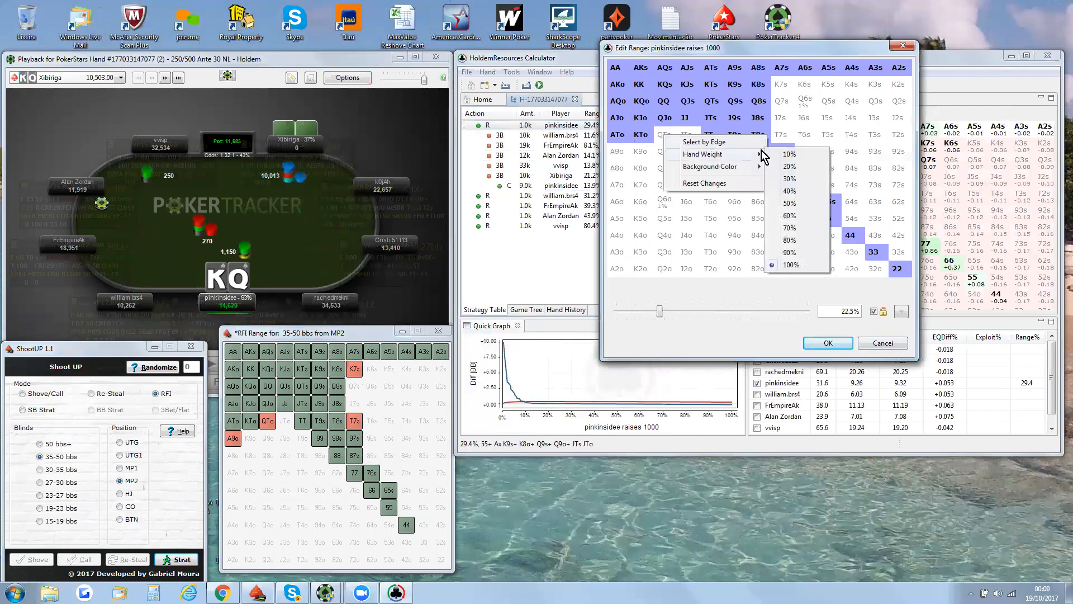
click(797, 203)
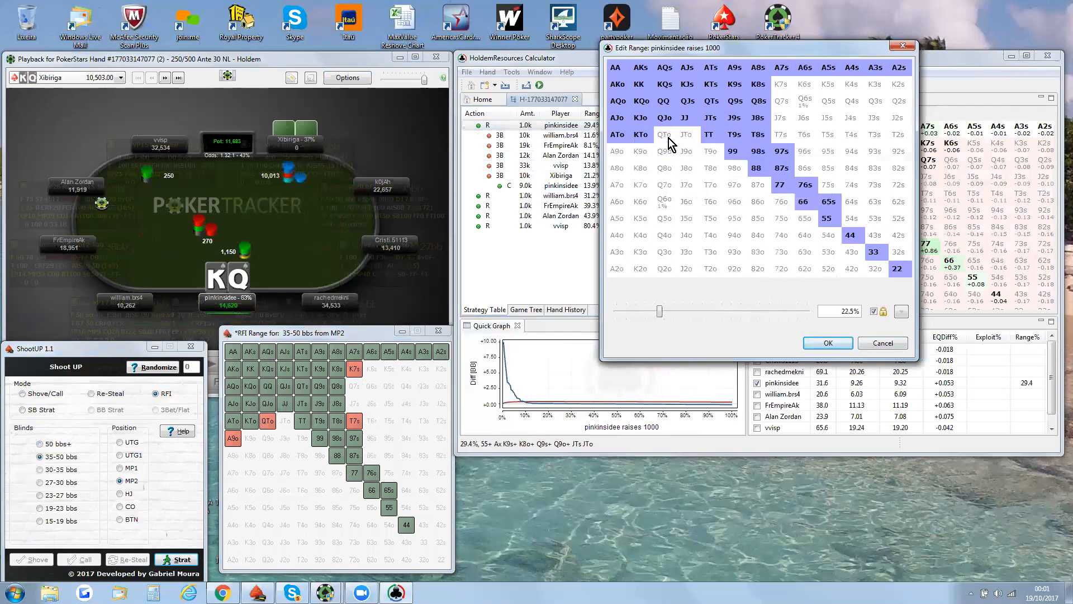
click(618, 155)
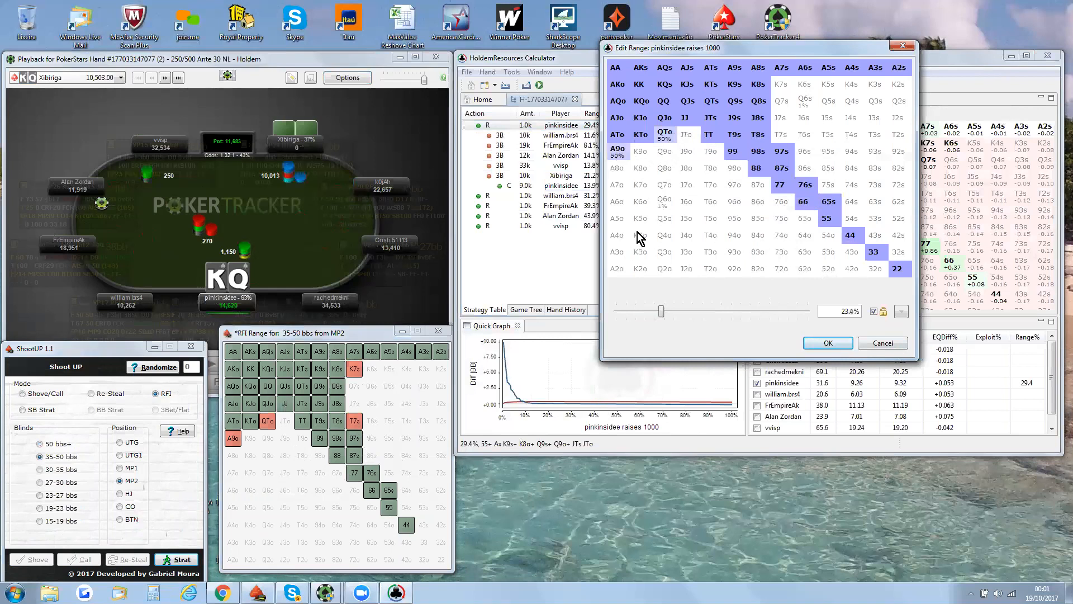
click(781, 137)
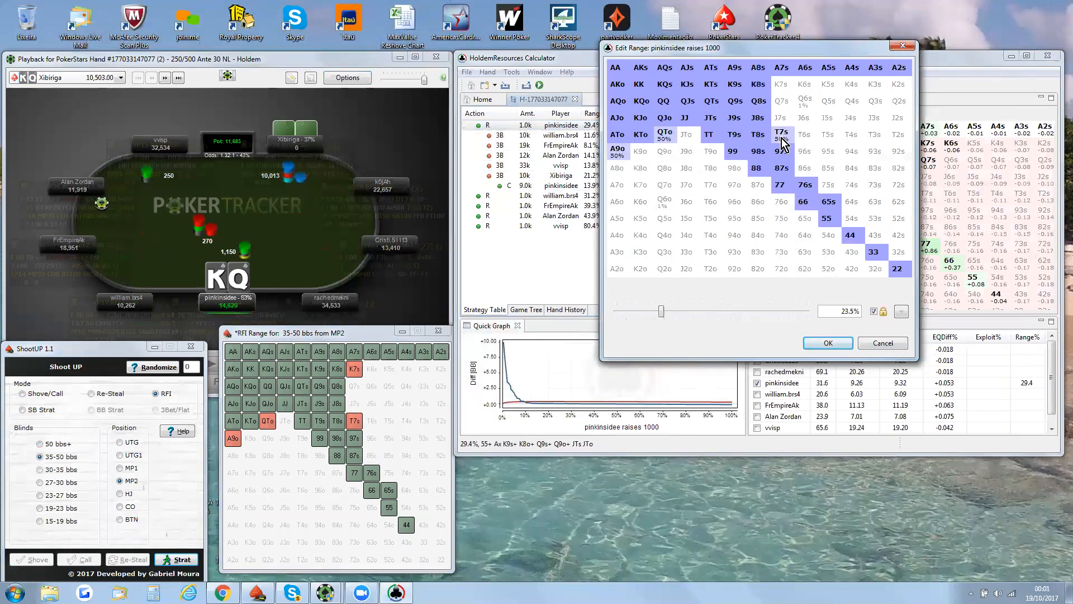
click(783, 86)
Reduce the pairs 22 and 33 to 50% weight and apply the edited raising range
click(899, 270)
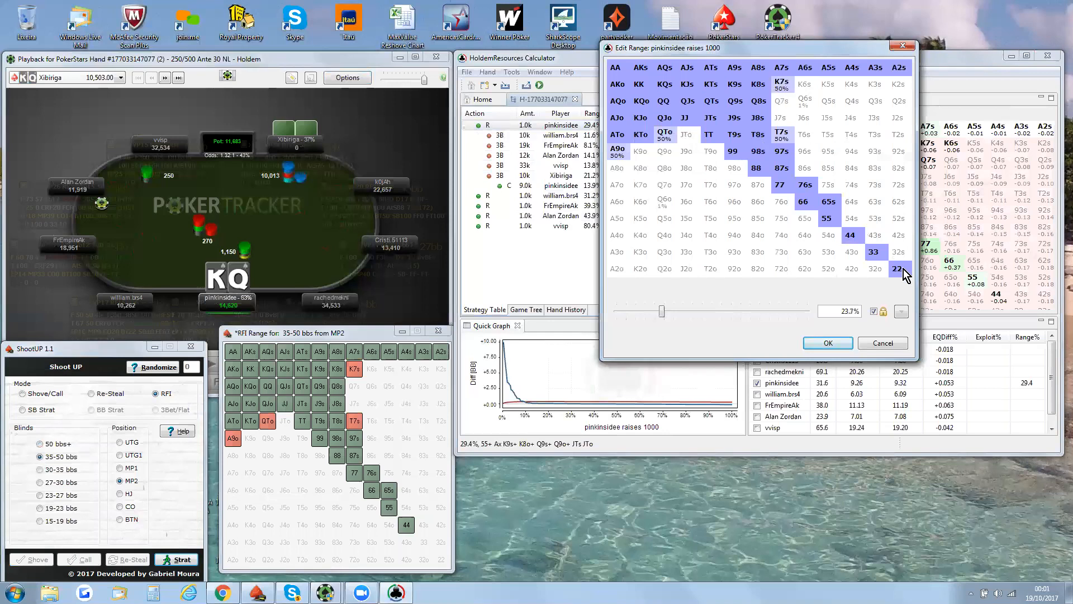
click(874, 252)
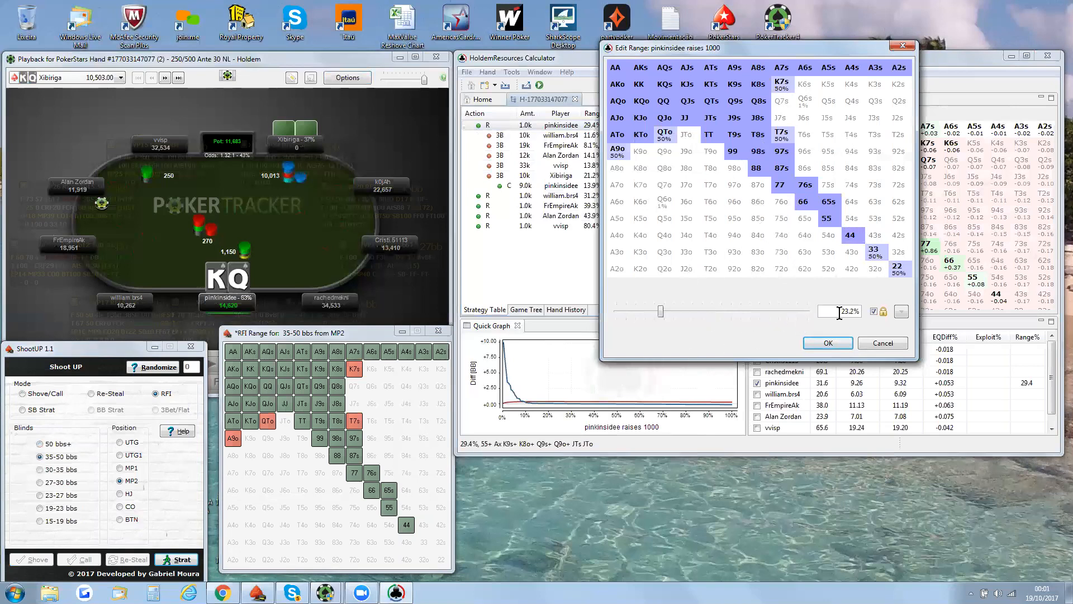
click(836, 347)
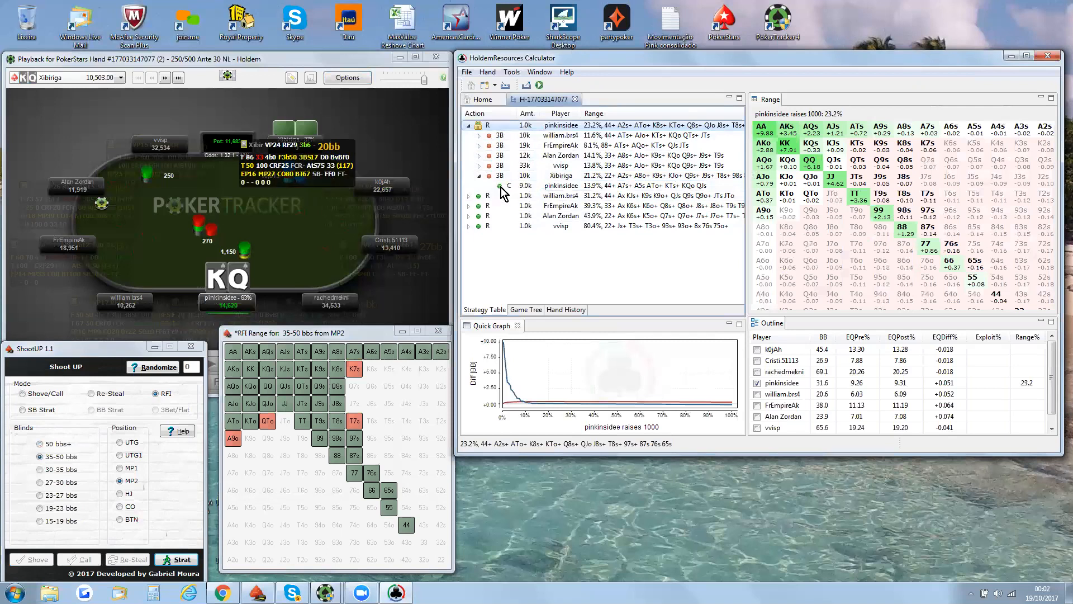
Open the big blind's 3-bet range for editing, close ShootUP's RFI chart and switch ShootUP to Re-Steal mode
double_click(550, 176)
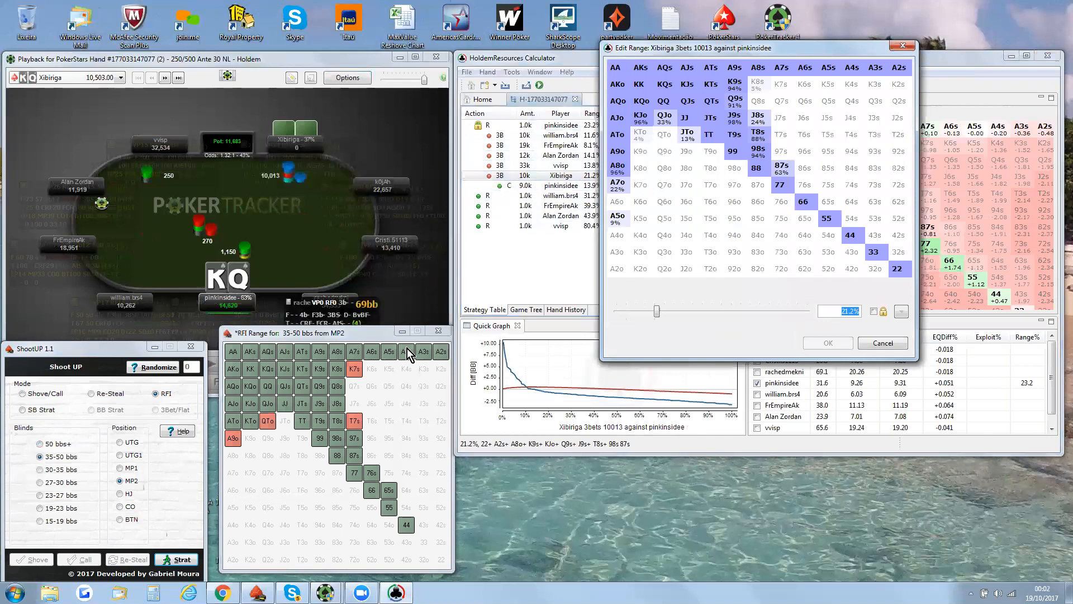
click(438, 330)
click(306, 171)
mouse_move(302, 157)
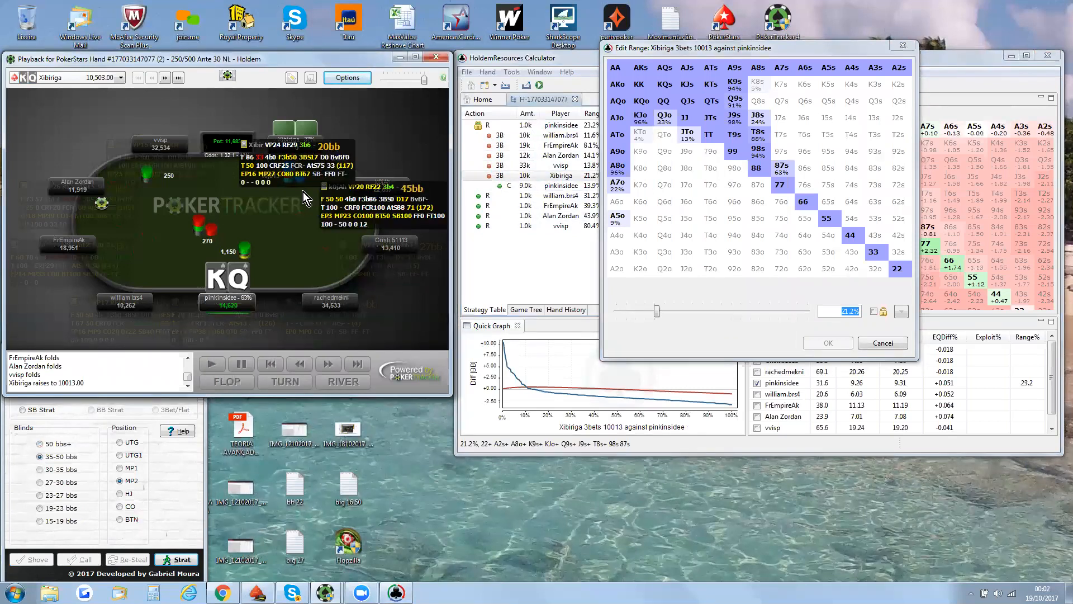
click(179, 471)
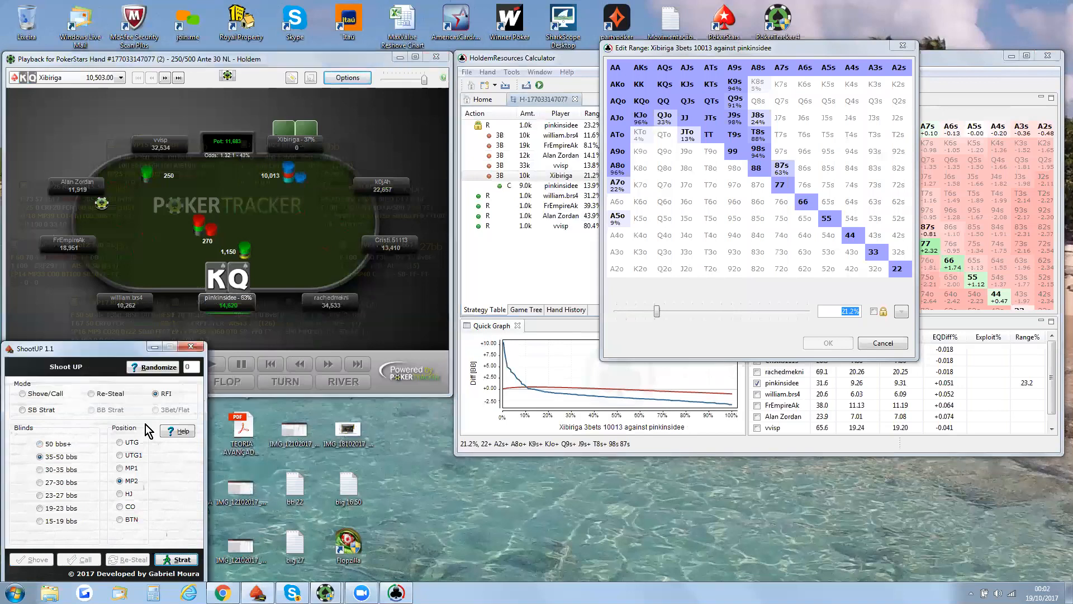
click(101, 395)
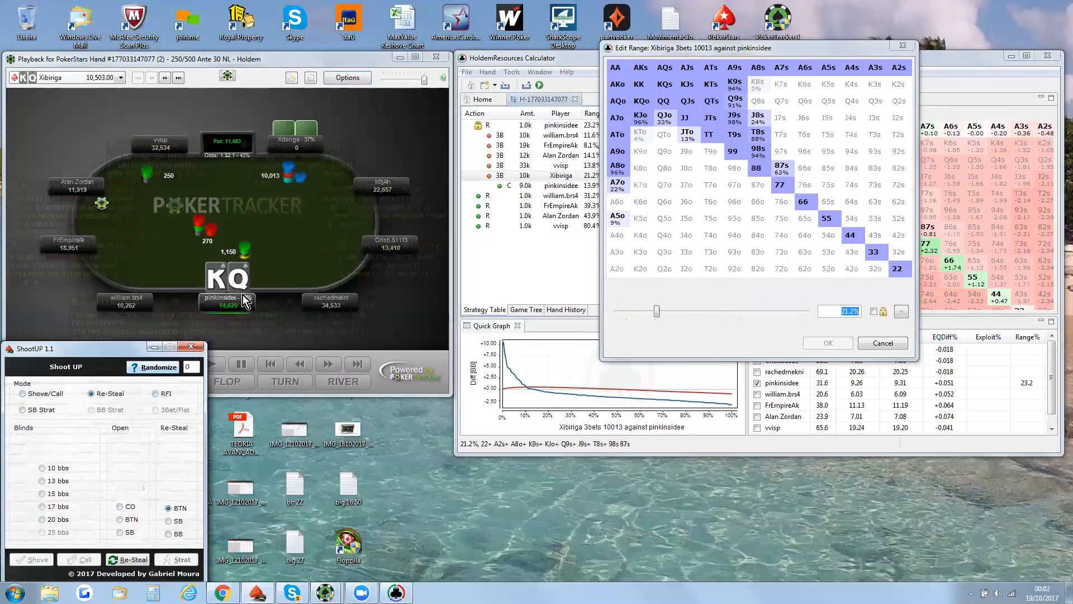
mouse_move(308, 162)
Remove A5o, A7o, J8s, T8s, 87s and JTo from the big blind's 3-bet range
click(617, 221)
click(621, 186)
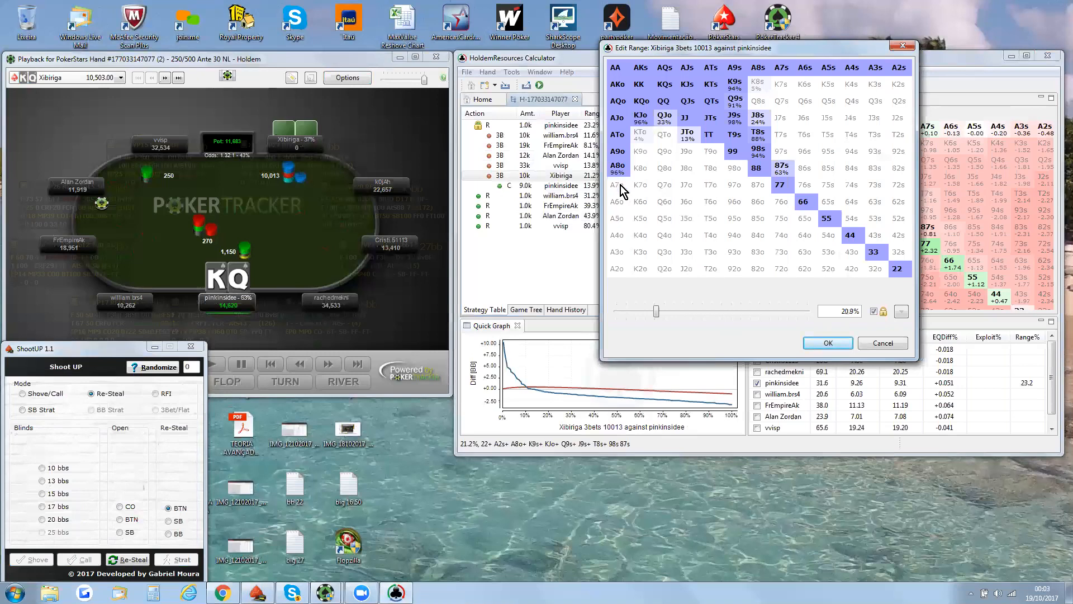
click(765, 116)
click(768, 135)
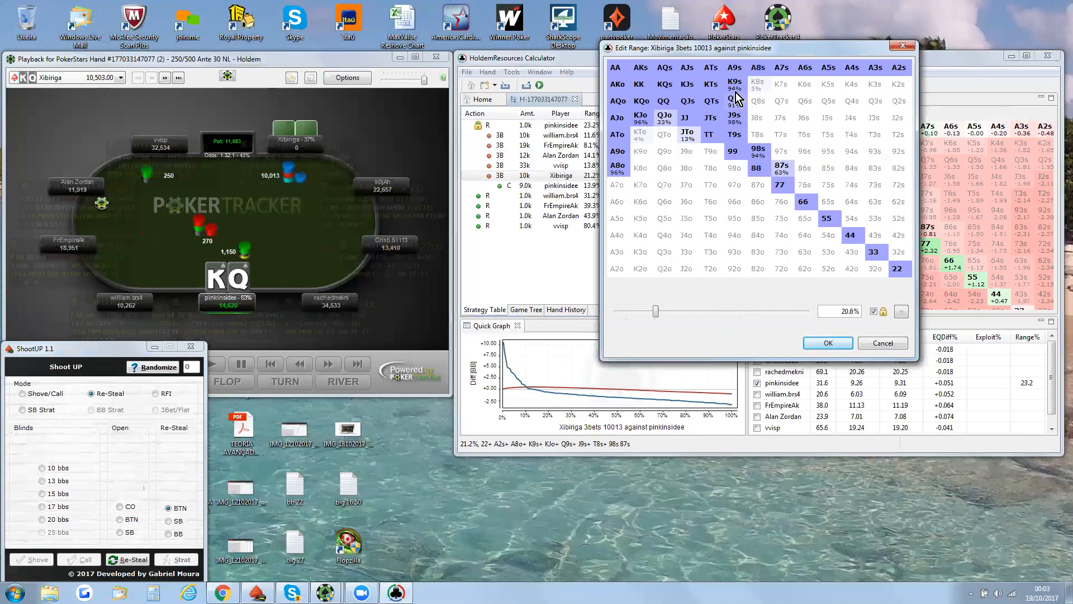
click(782, 169)
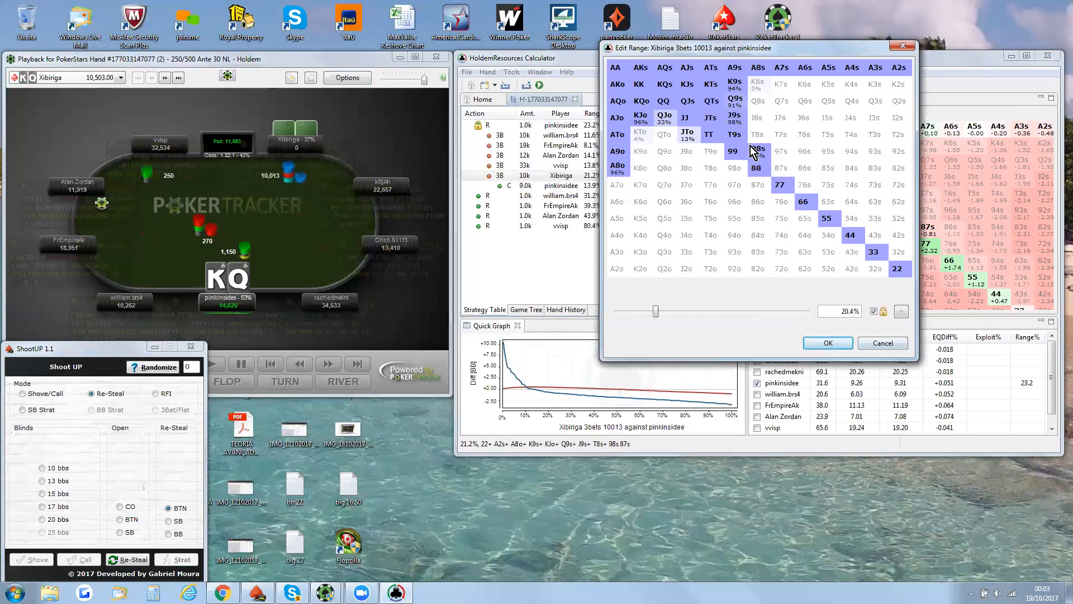
click(689, 136)
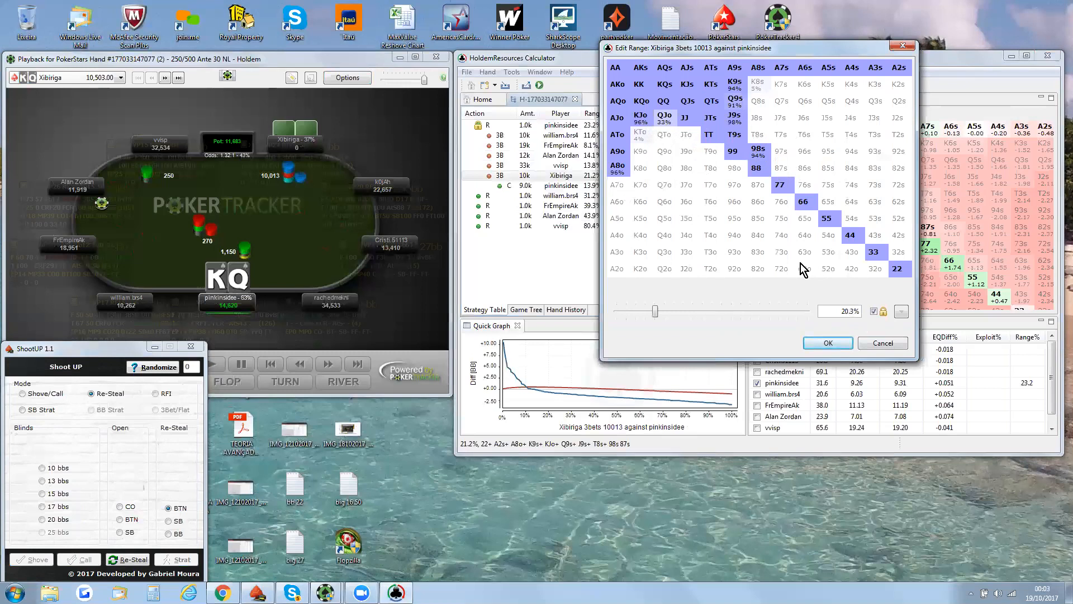
Reduce Q9s, J9s, QJo and A8o to 50% weight in the big blind's 3-bet range
right_click(737, 123)
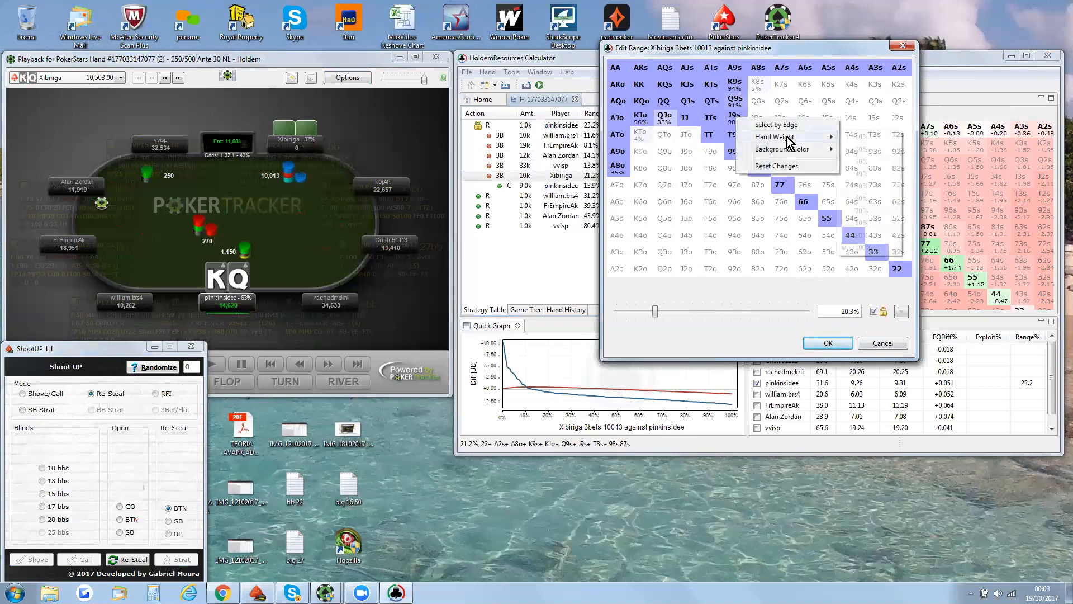
mouse_move(791, 139)
click(864, 187)
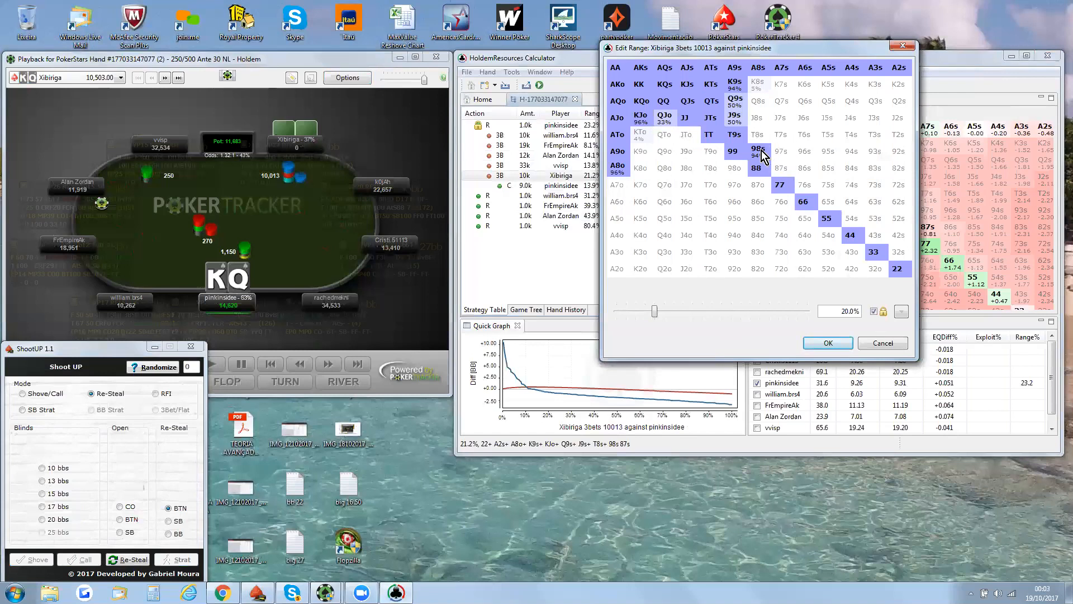
scroll(663, 122, up, 2)
scroll(616, 174, down, 5)
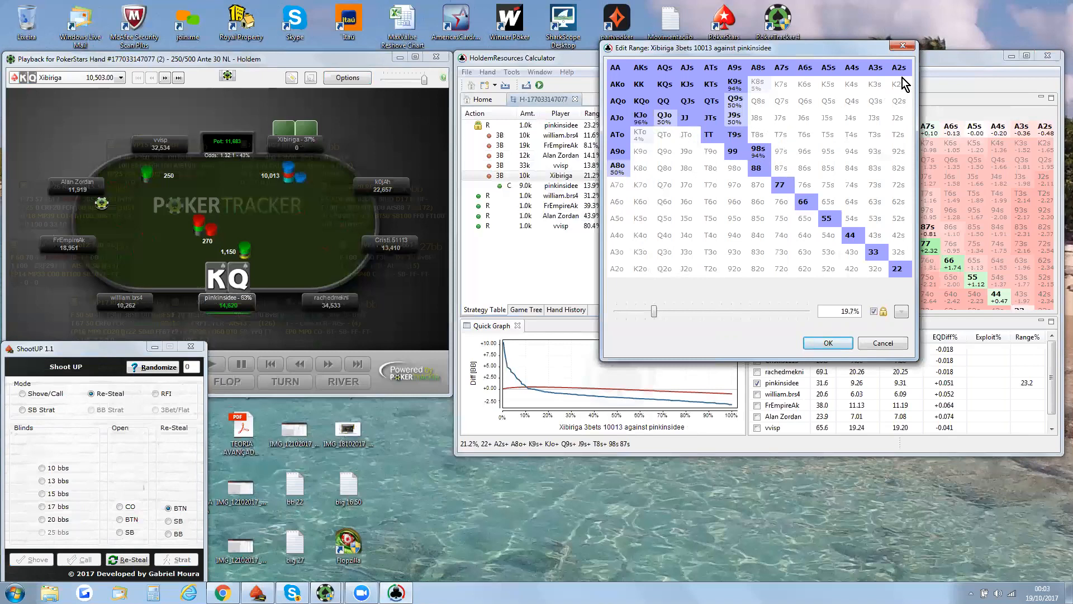
Reduce A2s, A3s and the pairs 22, 33 and 44 to 50% weight
scroll(903, 71, down, 5)
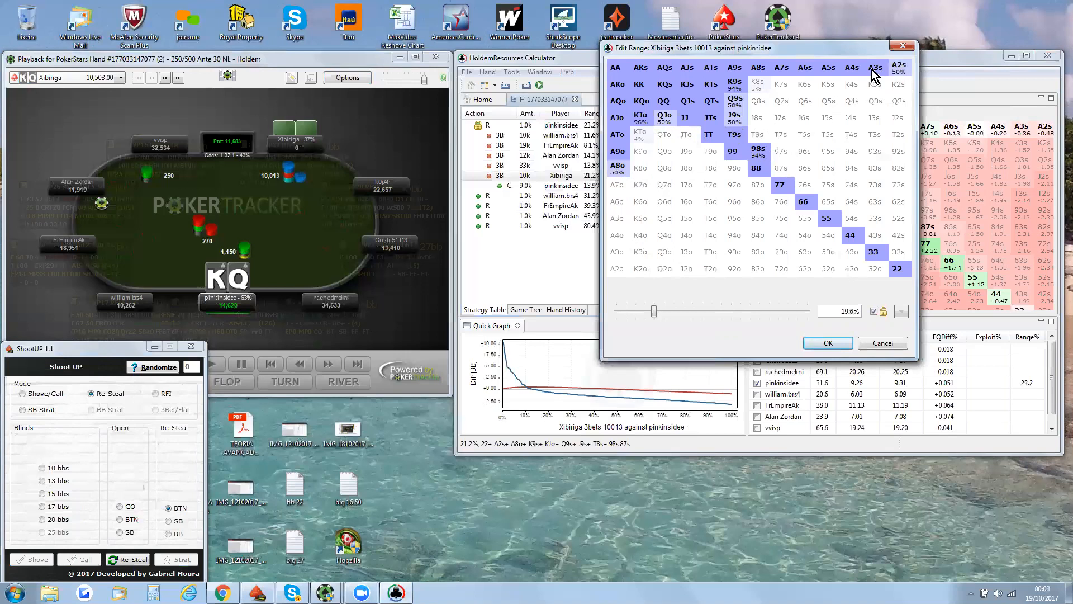
scroll(875, 73, down, 5)
scroll(897, 271, down, 5)
scroll(875, 252, down, 5)
scroll(851, 235, down, 5)
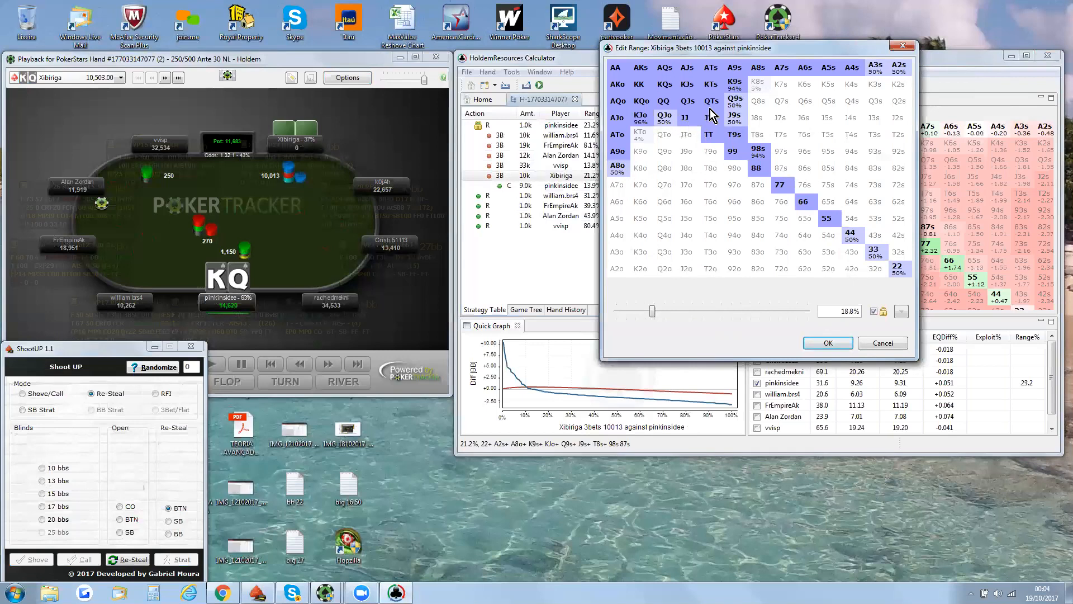
Set KJo, A9o, T9s and A4s to 70% weight, remove K8s, and apply the edited 3-bet range
right_click(640, 119)
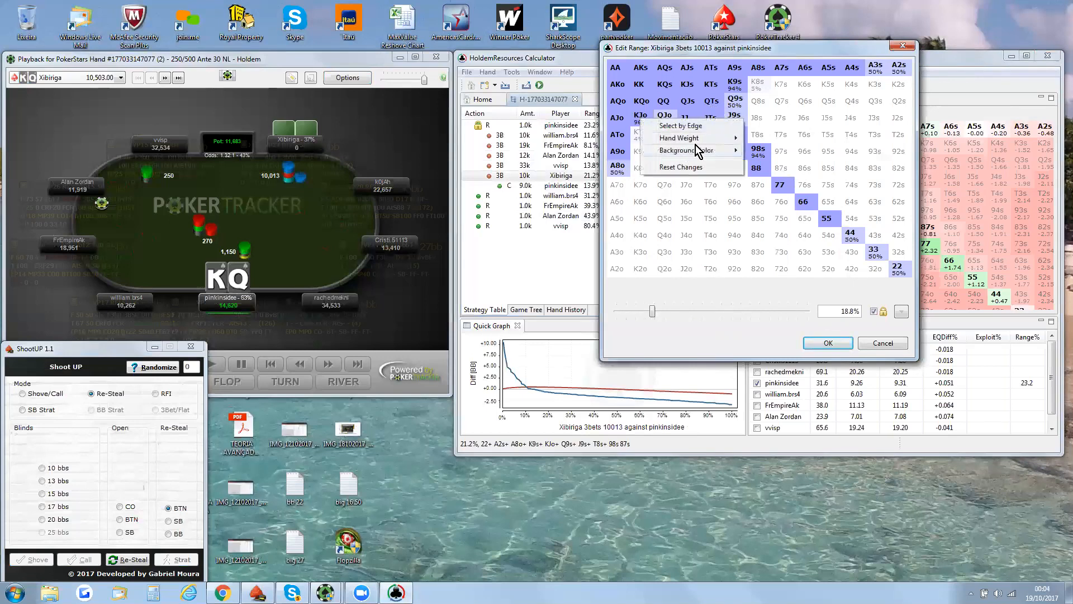
mouse_move(703, 140)
click(767, 219)
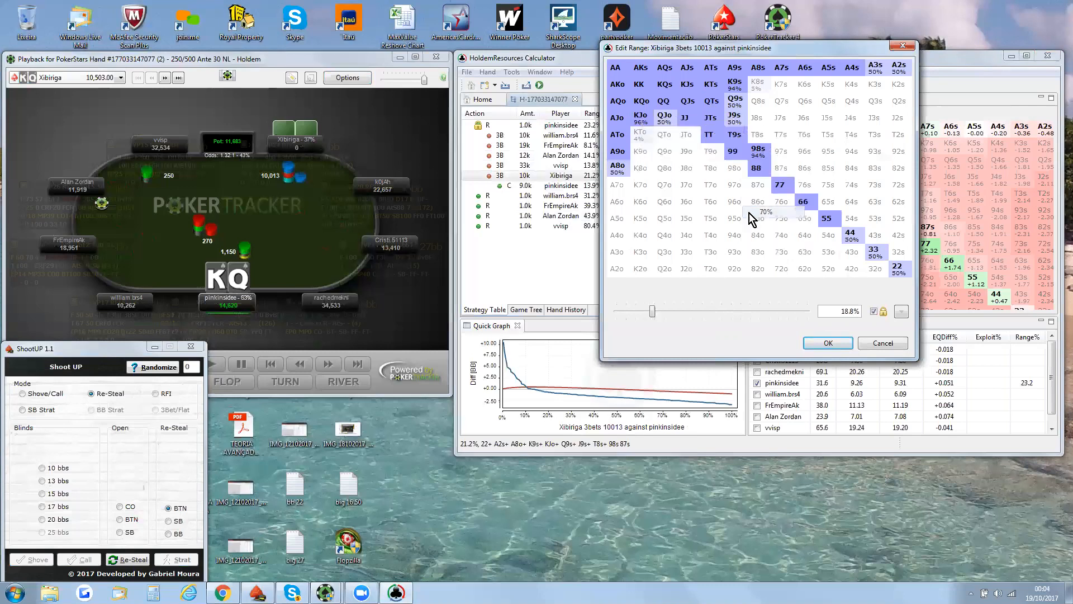
click(619, 155)
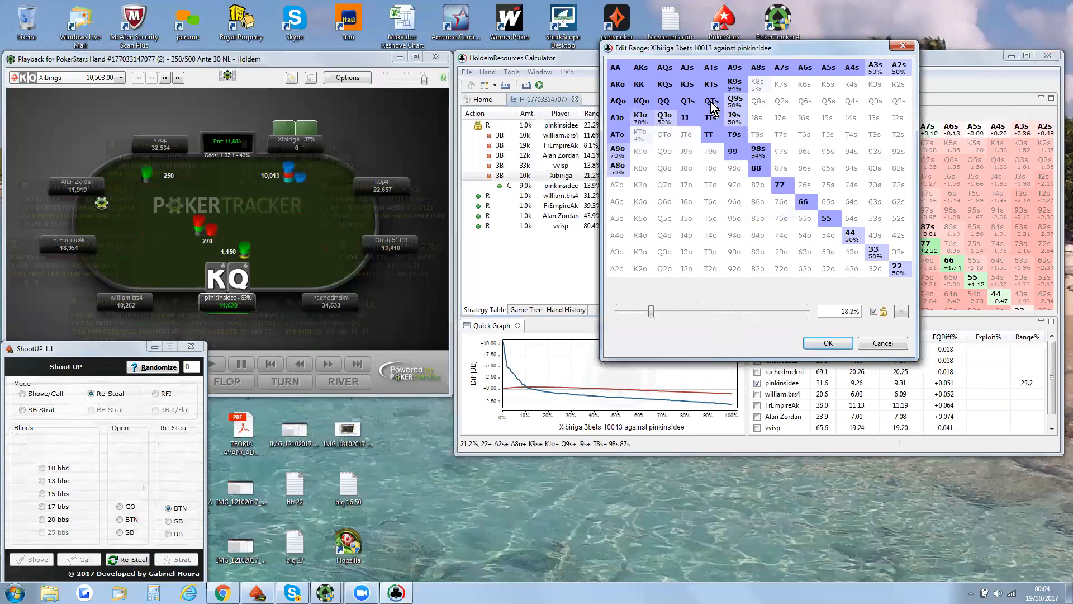
click(734, 134)
click(851, 72)
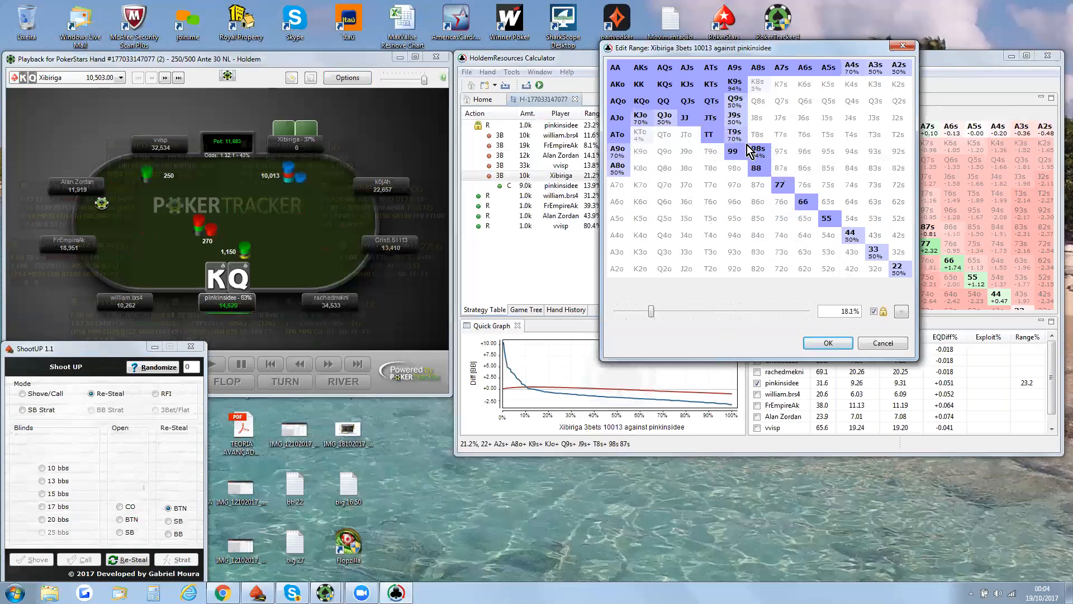
mouse_move(340, 163)
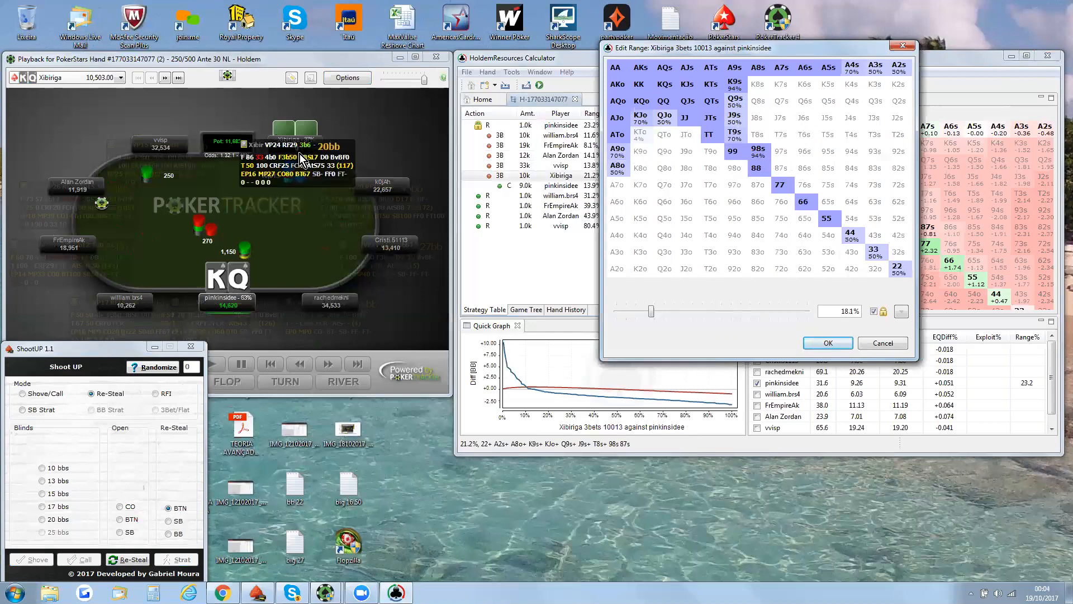
click(829, 343)
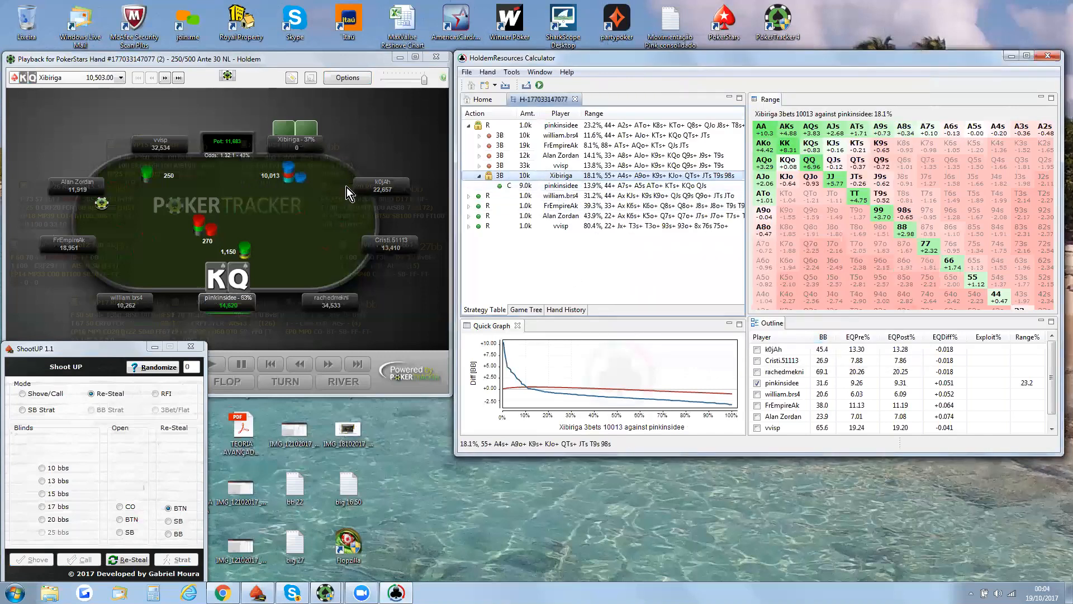
Review the big blind's replayer stats against the edited 3-bet range without changing it
mouse_move(276, 151)
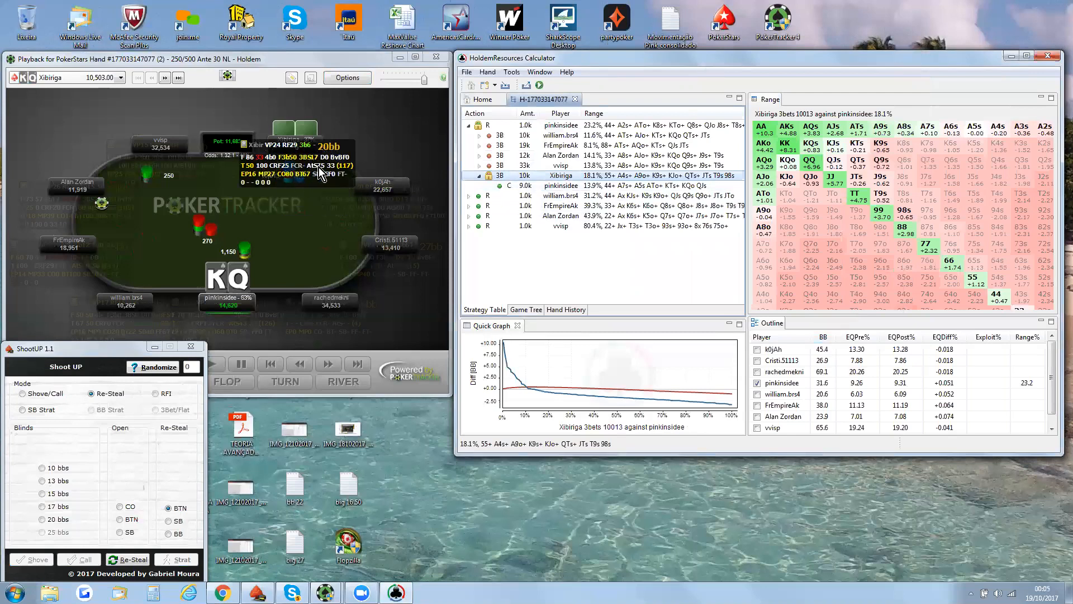
double_click(579, 176)
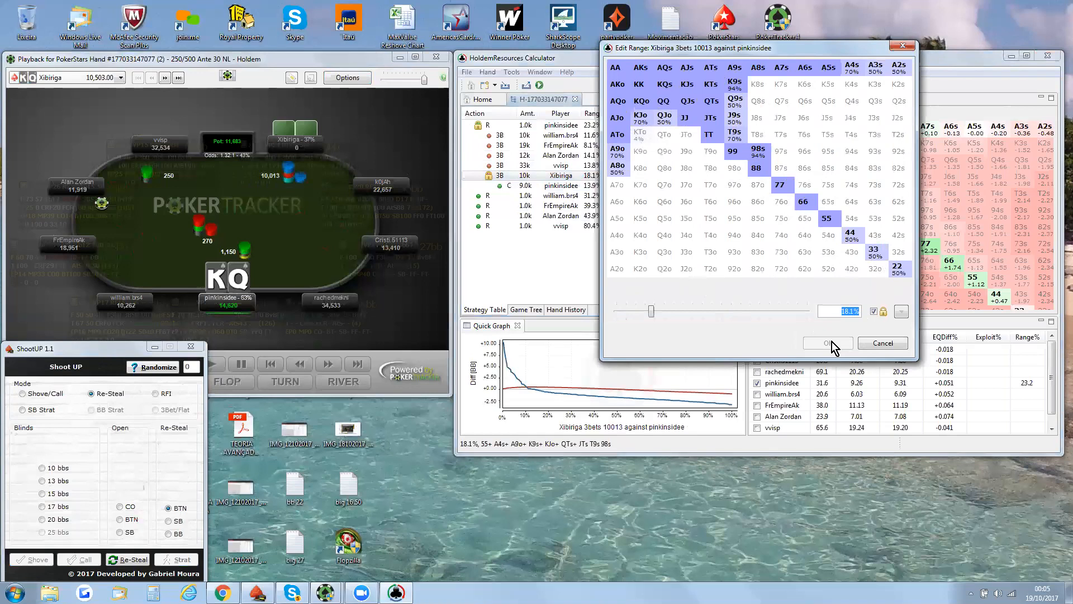
click(882, 342)
Calculate the hero's best-response calling range against the big blind's edited 3-bet range
click(584, 188)
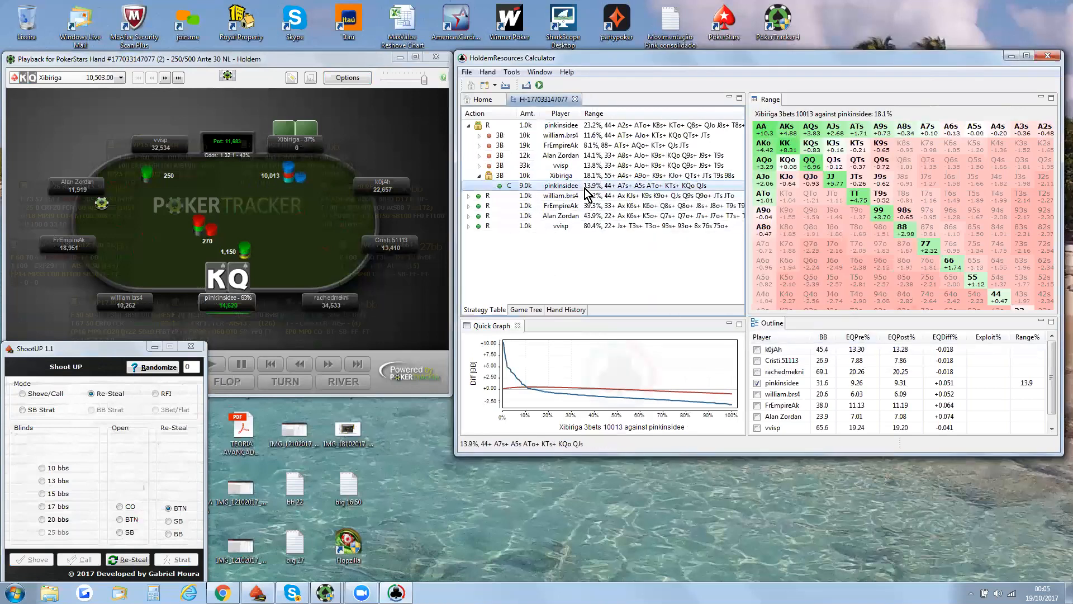
right_click(625, 186)
click(675, 235)
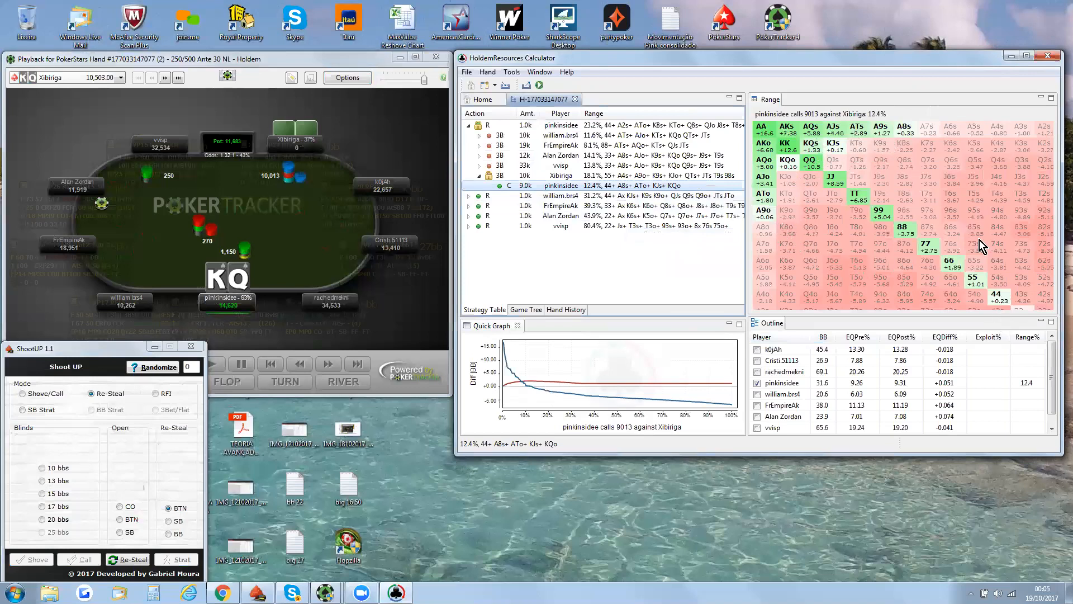
Narrow the big blind's 3-bet range to 10.8%, remove the pair 44 from it, and apply the range
mouse_move(271, 147)
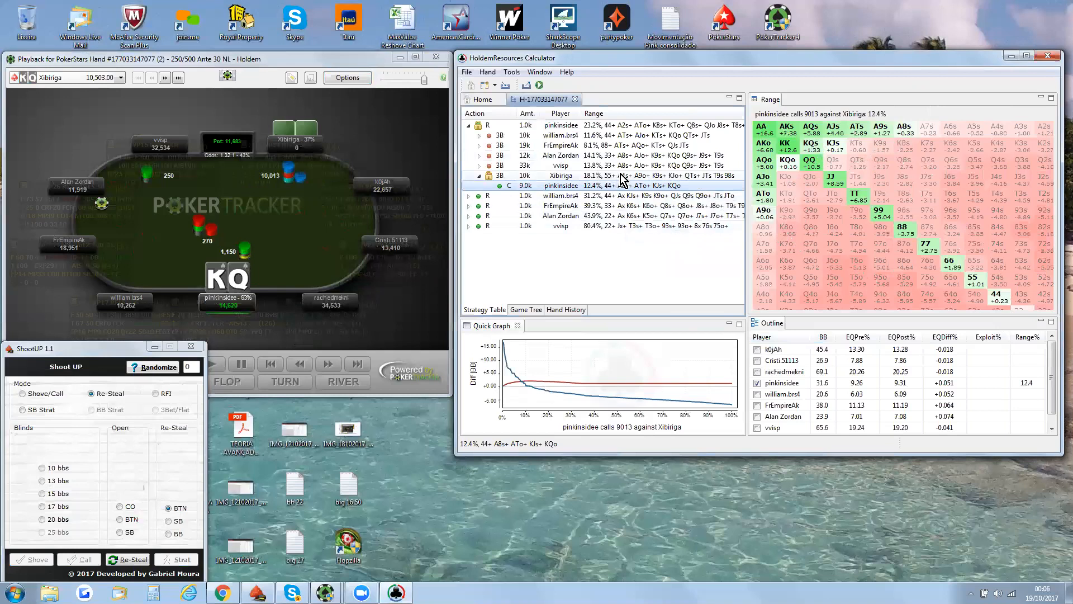
click(609, 177)
right_click(620, 177)
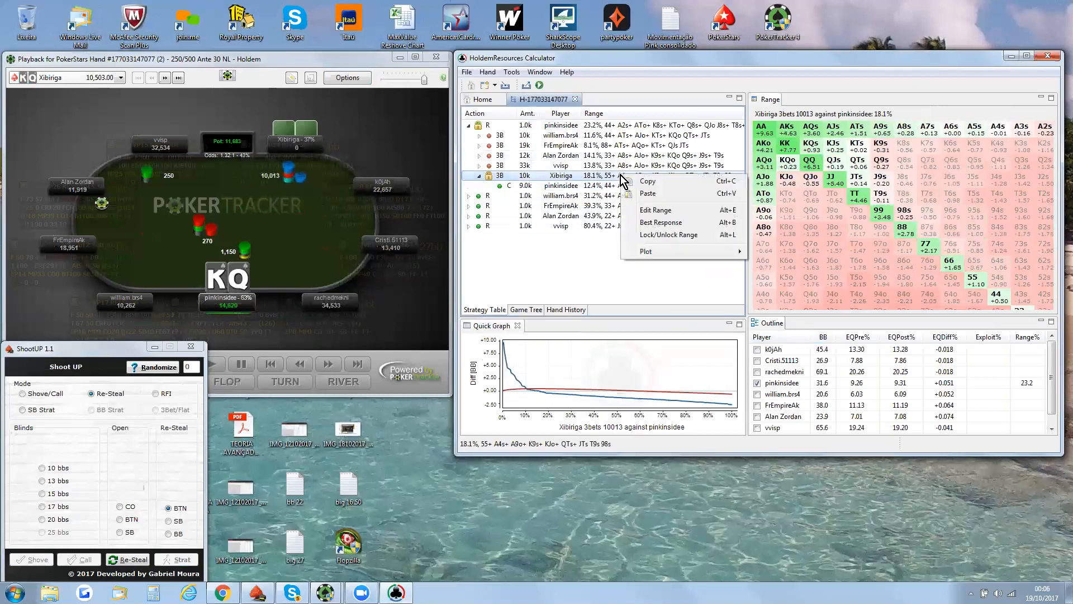
click(685, 210)
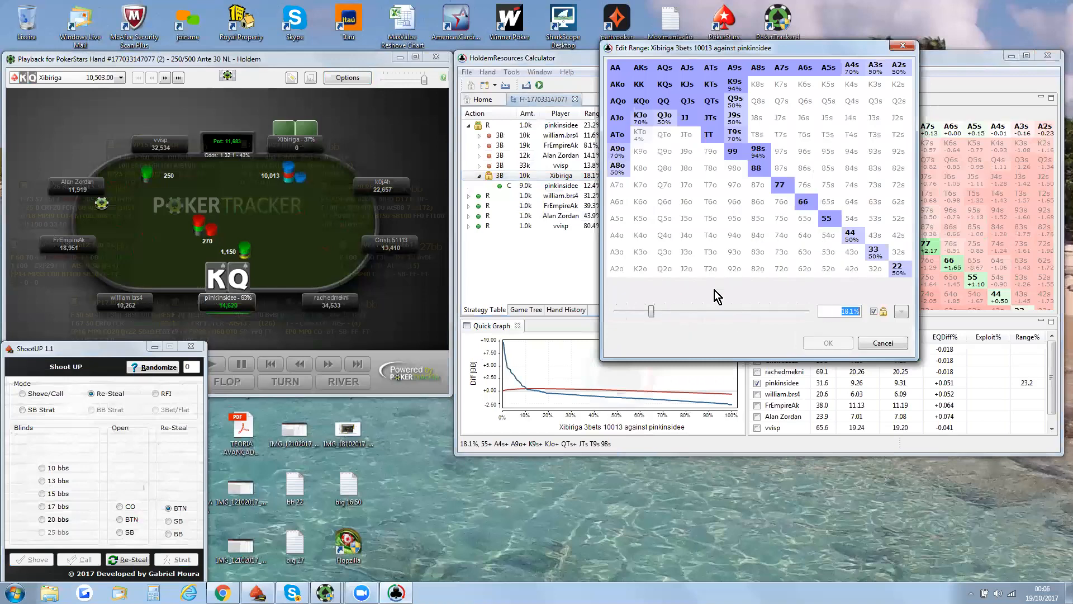
drag(650, 310, 637, 306)
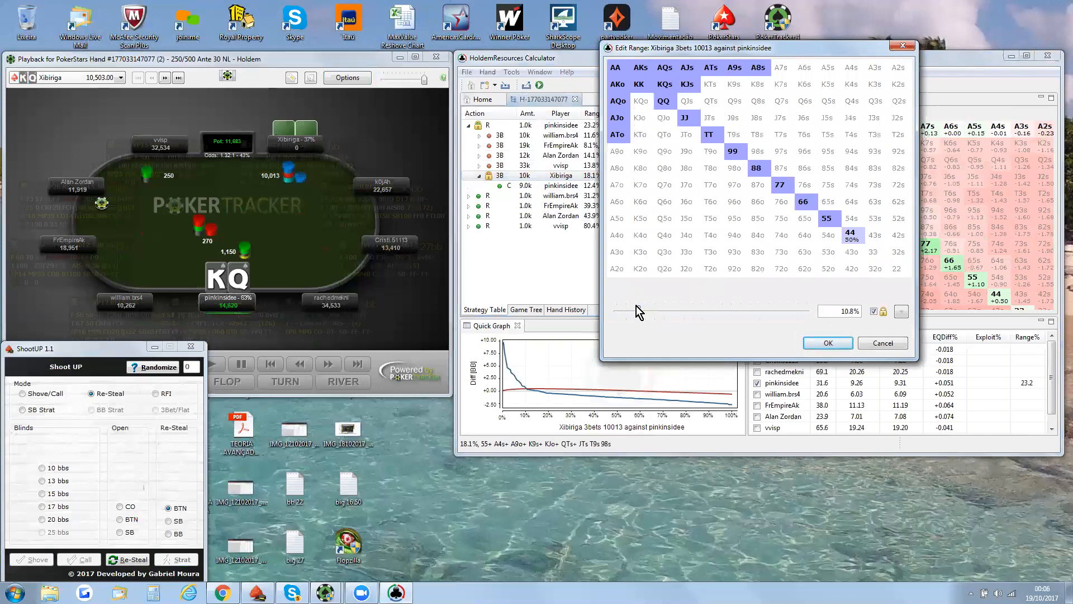
click(856, 238)
click(853, 240)
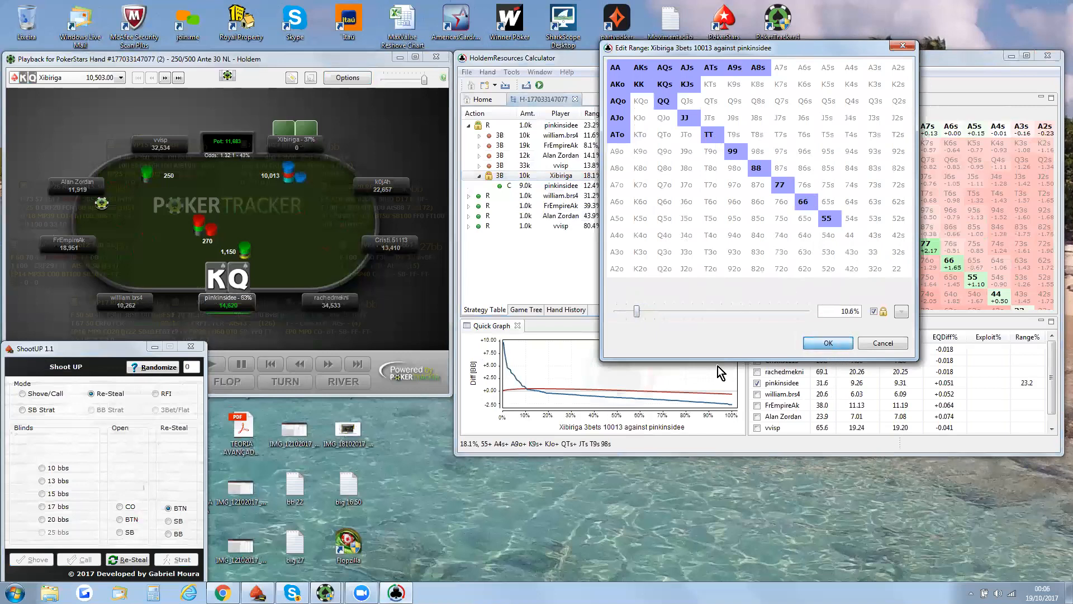
key(Return)
Recalculate the hero's calling range as the best response to the narrowed 3-bet range
click(582, 185)
right_click(590, 190)
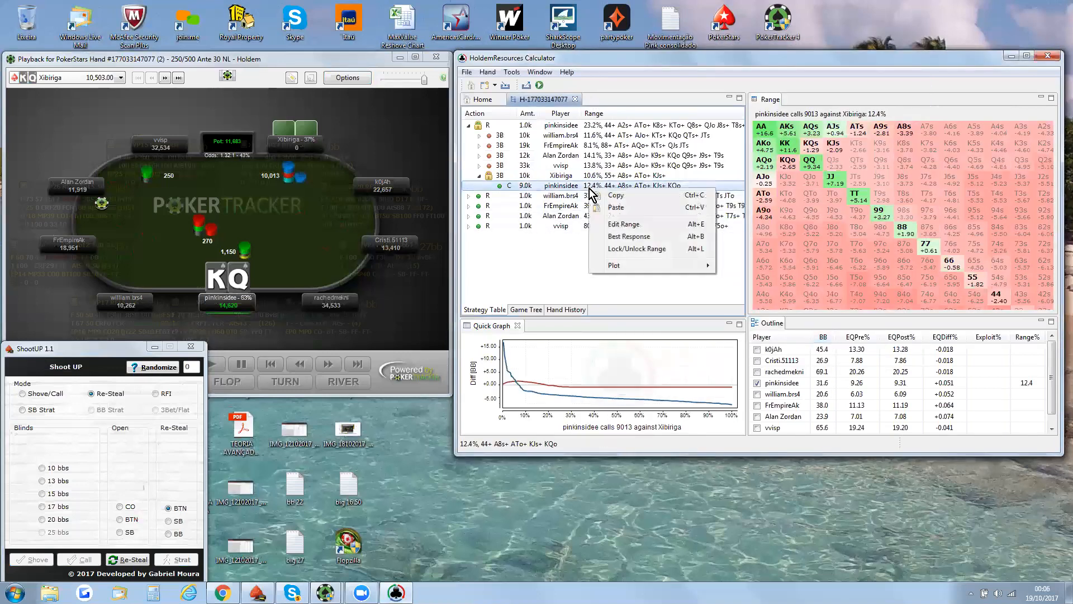
click(634, 237)
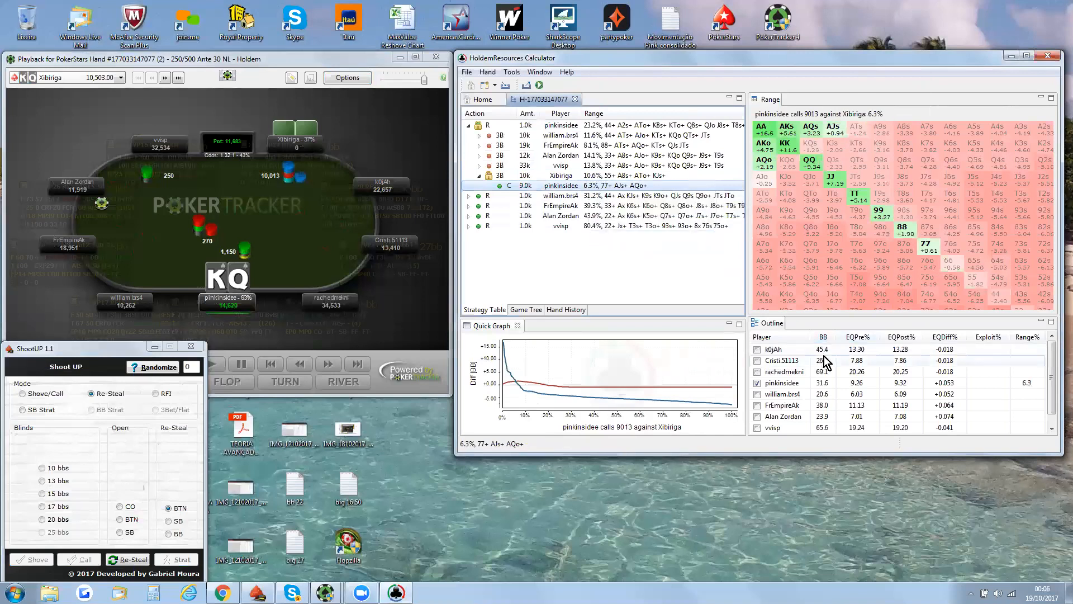
Compare the big blind's narrowed 3-bet range with the player stats and the hero's calling range
mouse_move(321, 180)
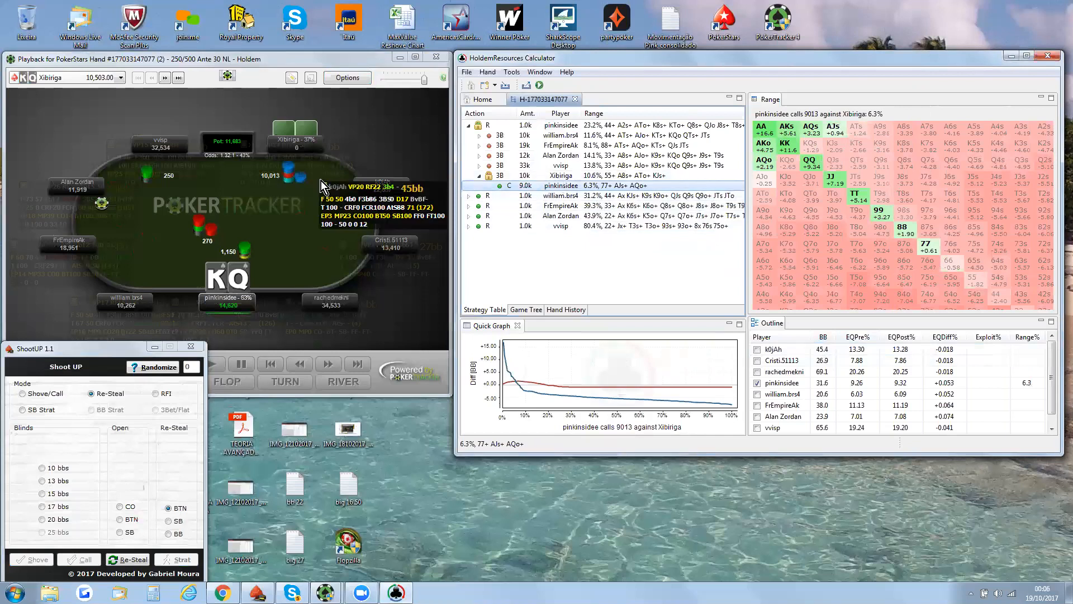
click(550, 175)
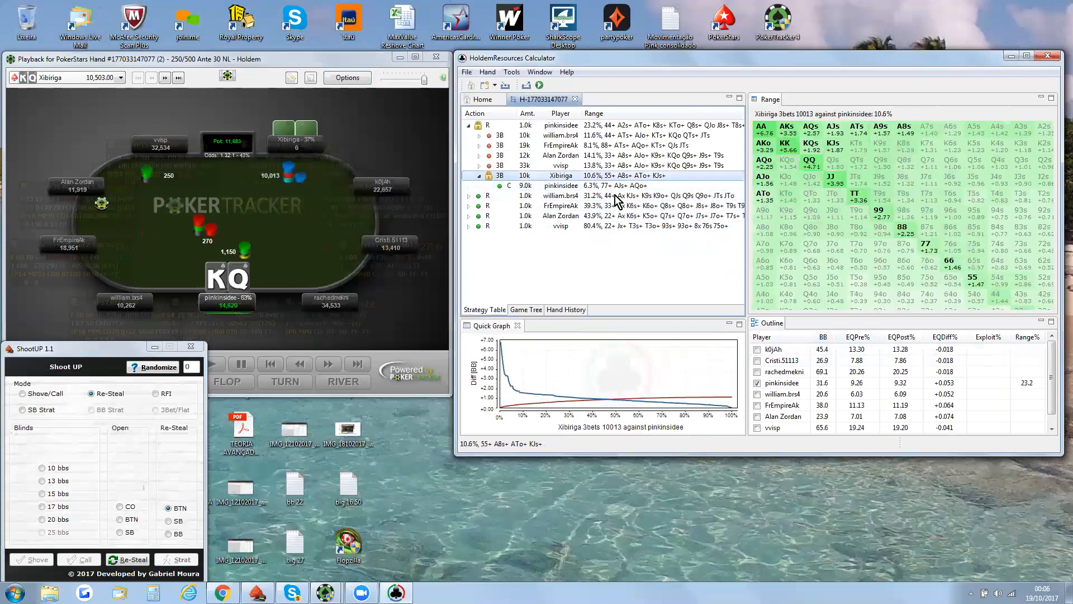
double_click(577, 177)
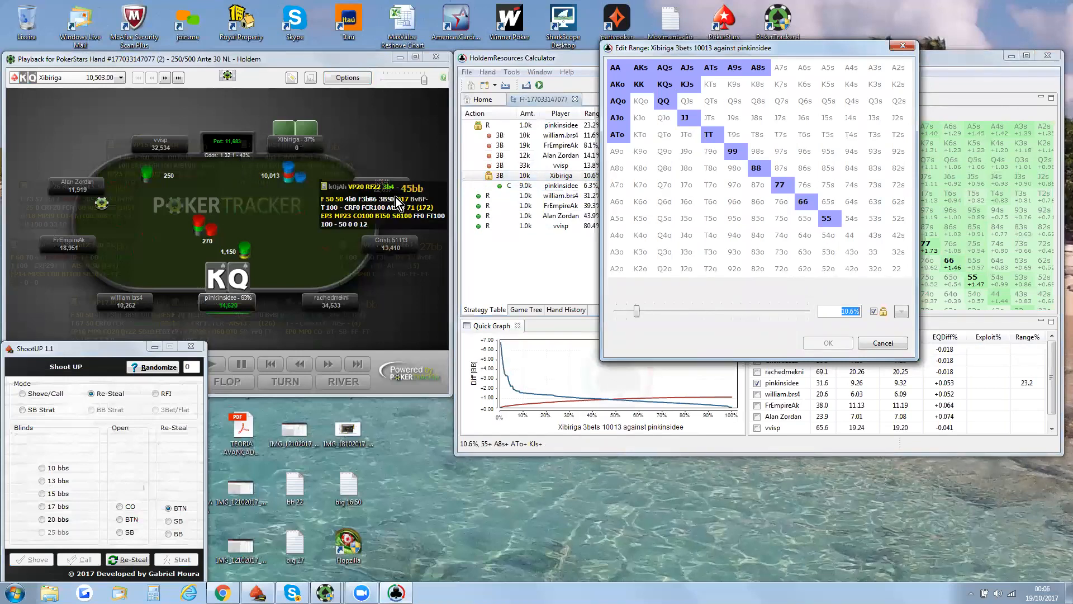
click(904, 46)
click(602, 187)
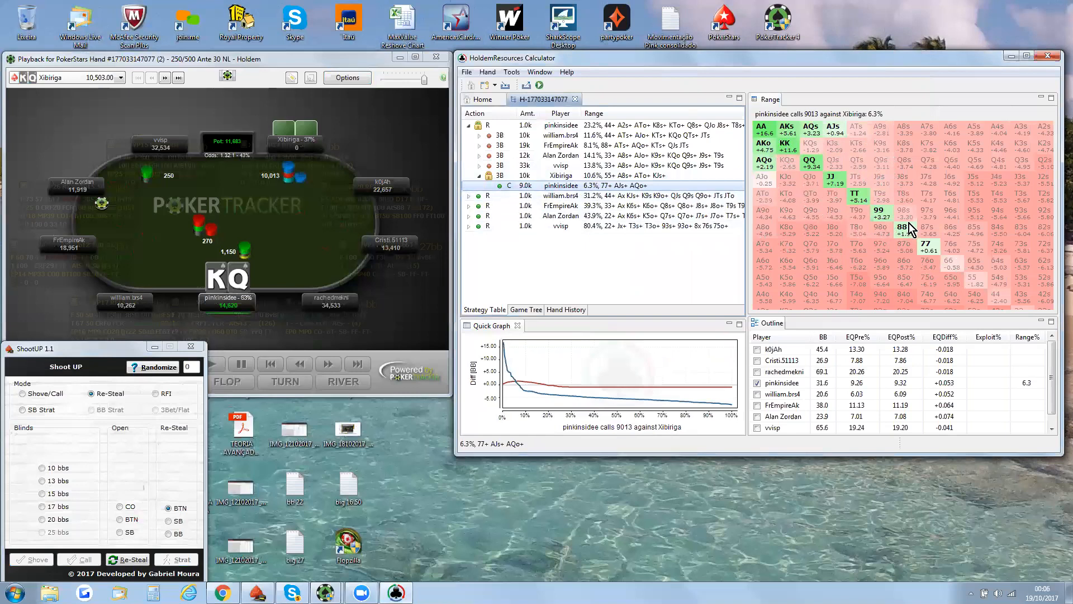
click(612, 178)
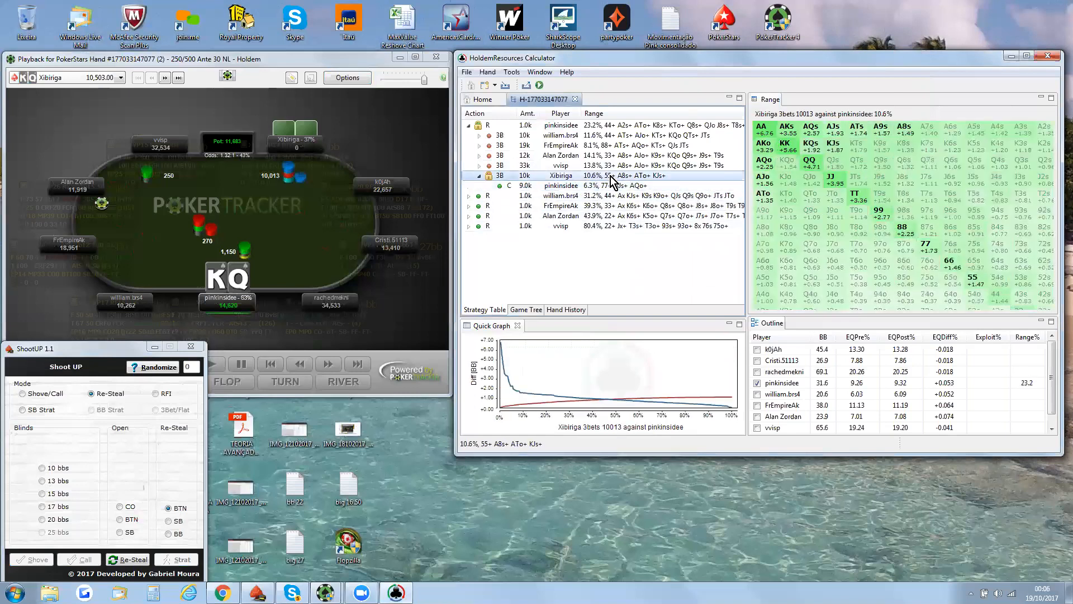
Calculate the big blind's best-response 3-bet range against the hero's calling range
right_click(612, 178)
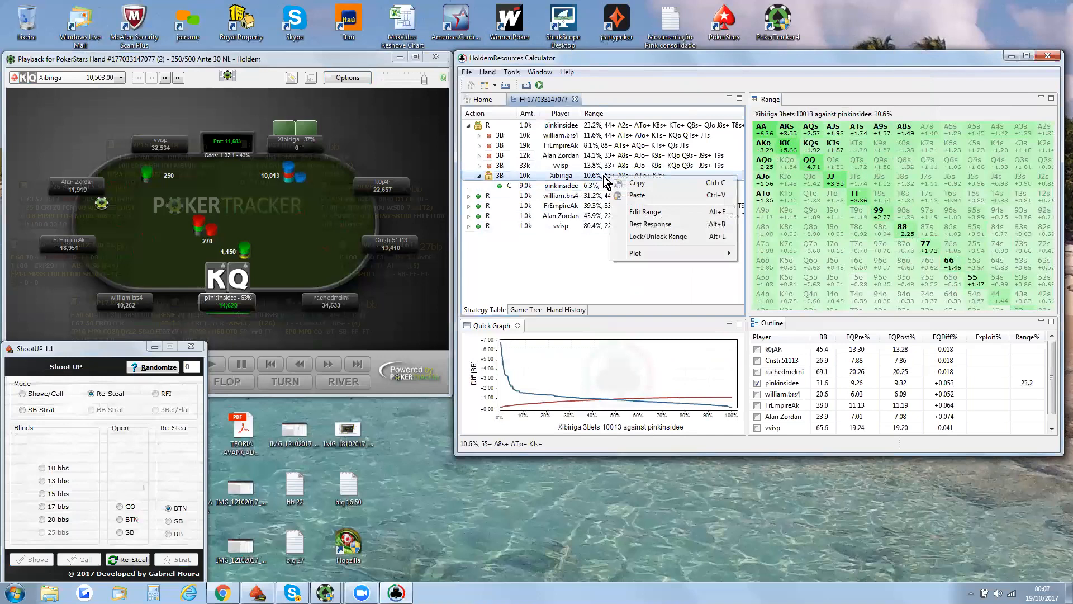
click(604, 187)
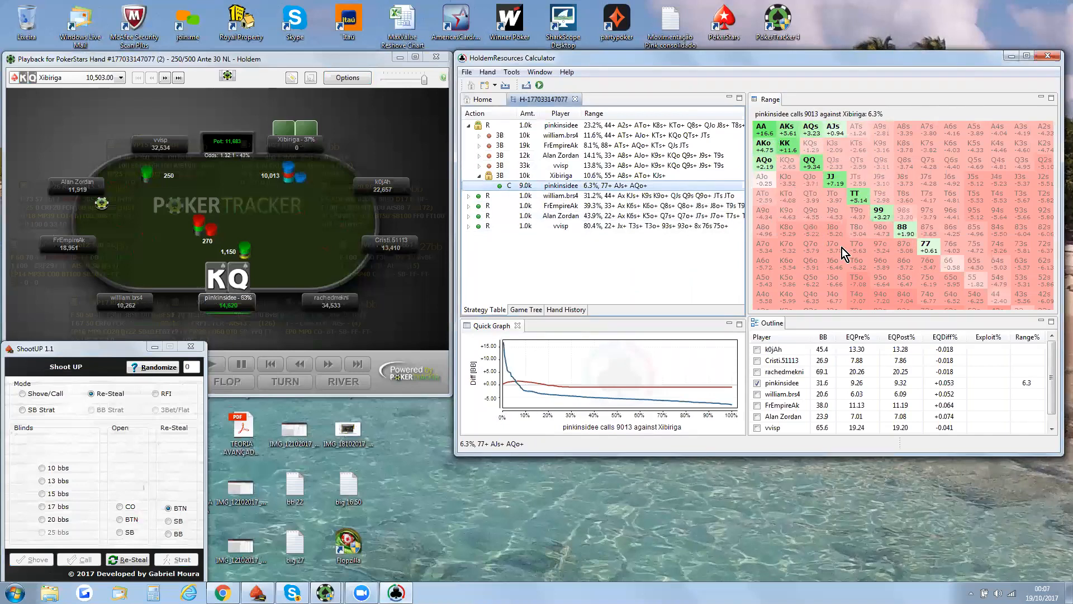
click(624, 177)
right_click(624, 177)
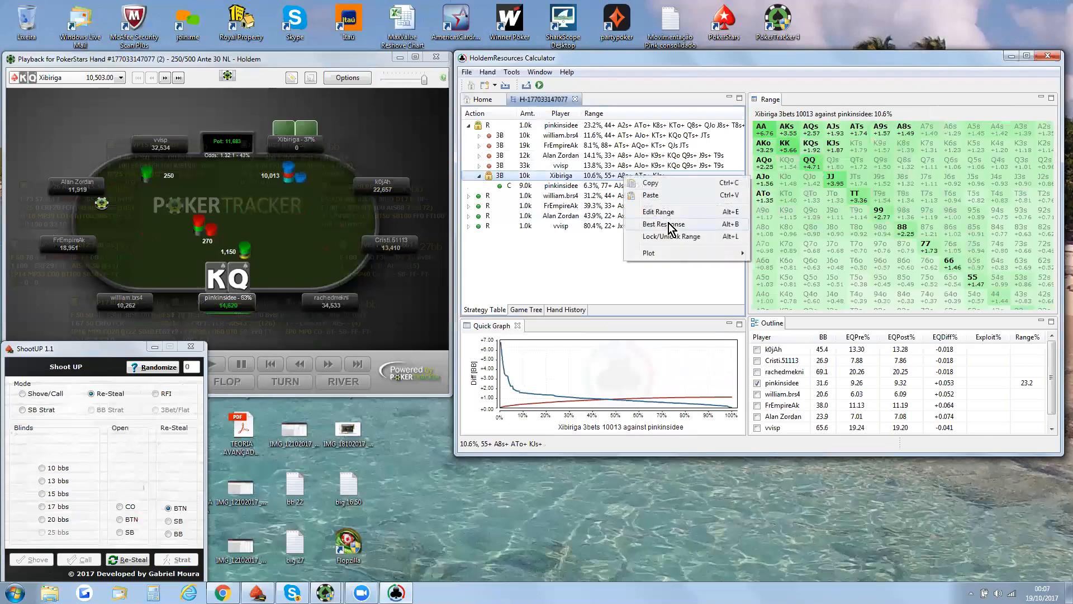
click(671, 225)
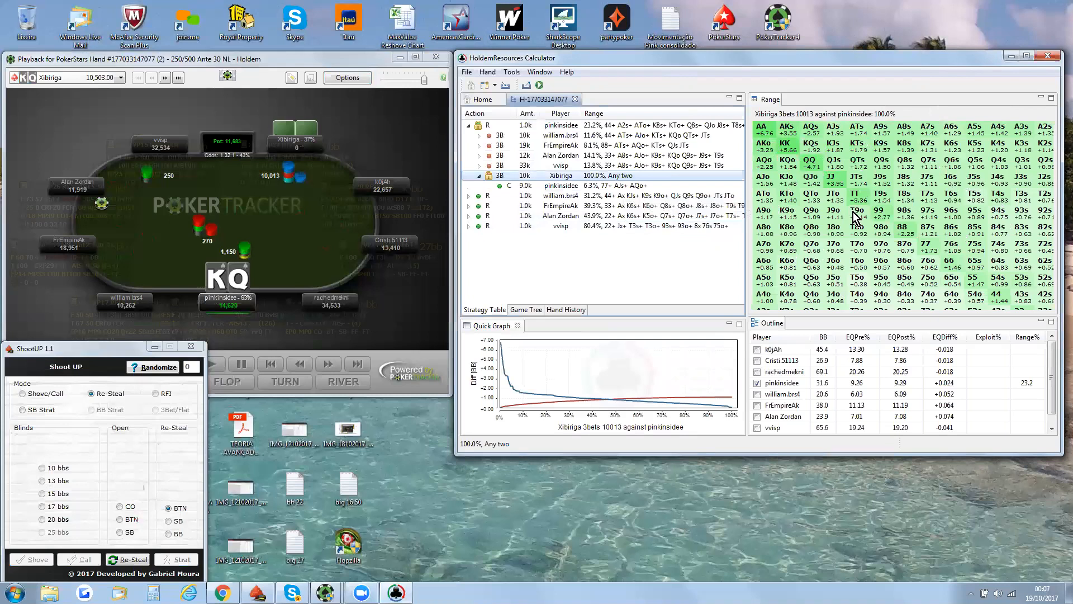
Compare the big blind's best-response 3-bet range with the hero's calling range and the values of its hands
click(596, 186)
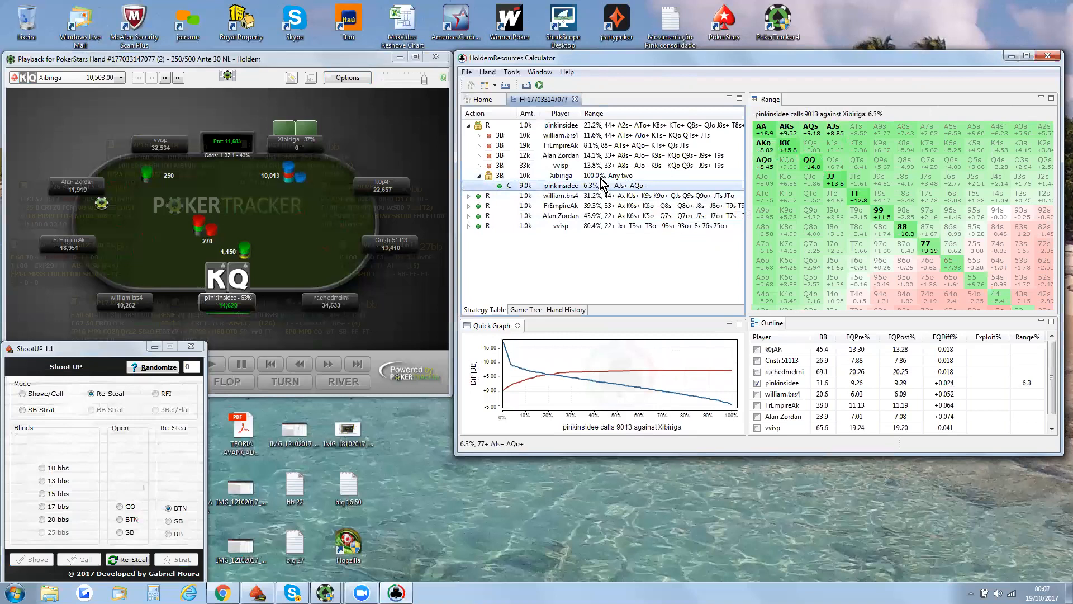
click(604, 177)
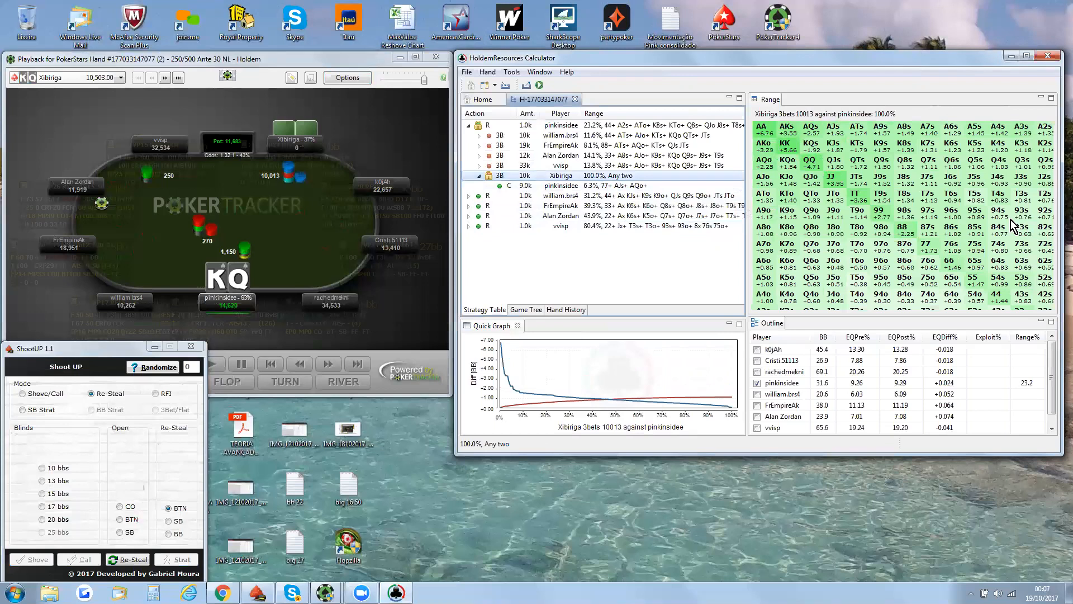
mouse_move(283, 146)
mouse_move(249, 330)
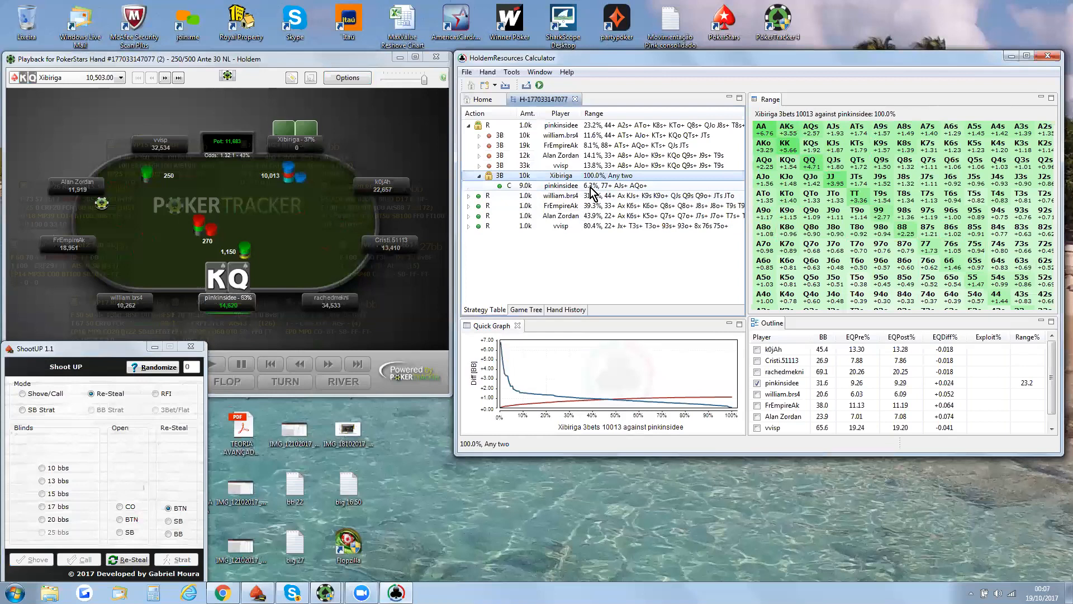
mouse_move(270, 165)
click(613, 187)
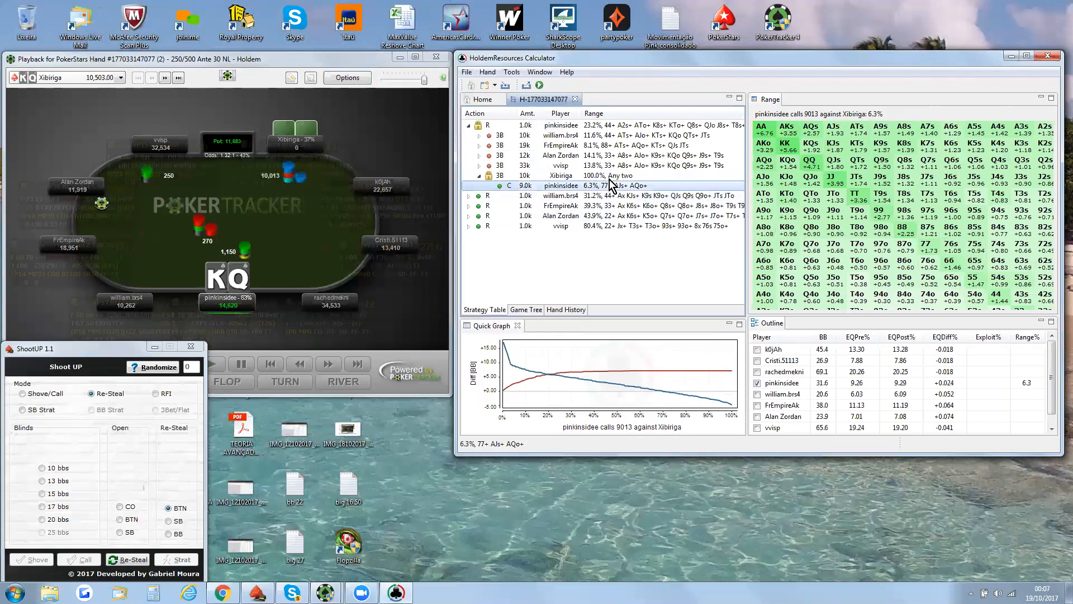
click(610, 175)
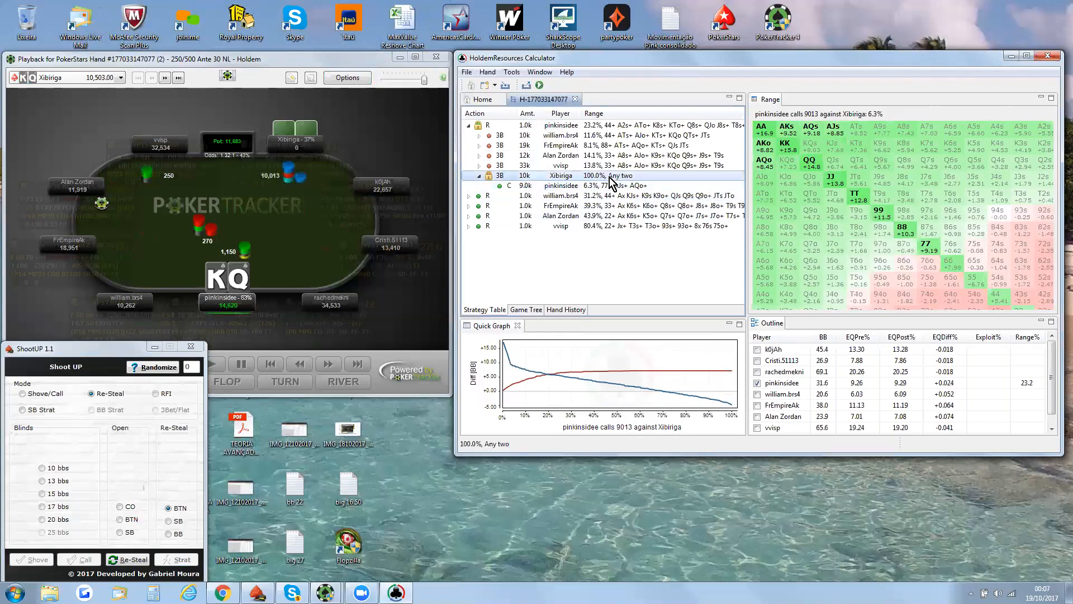
right_click(610, 177)
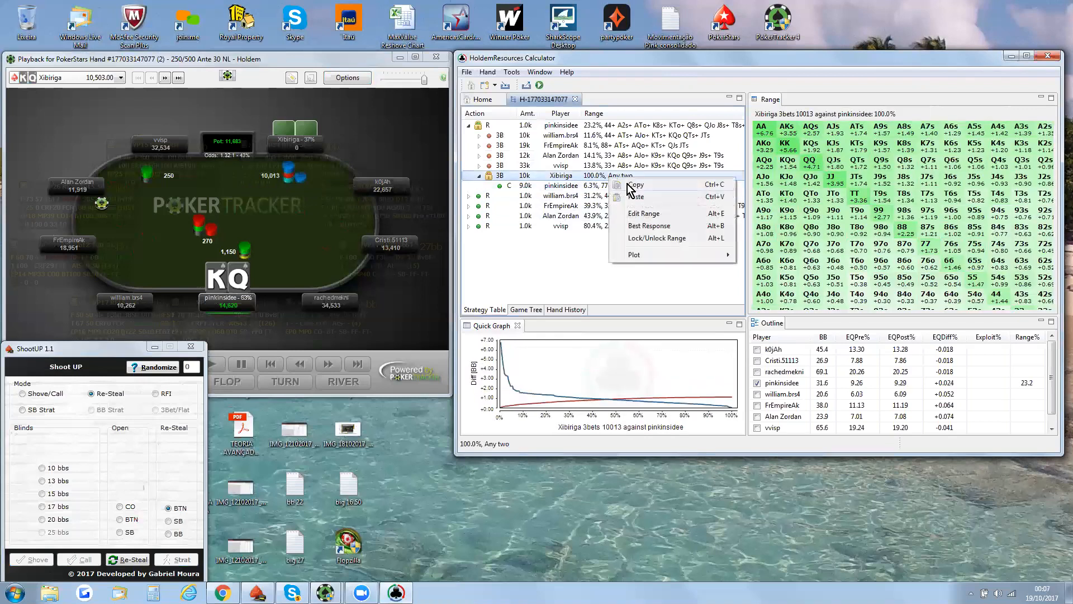
click(648, 215)
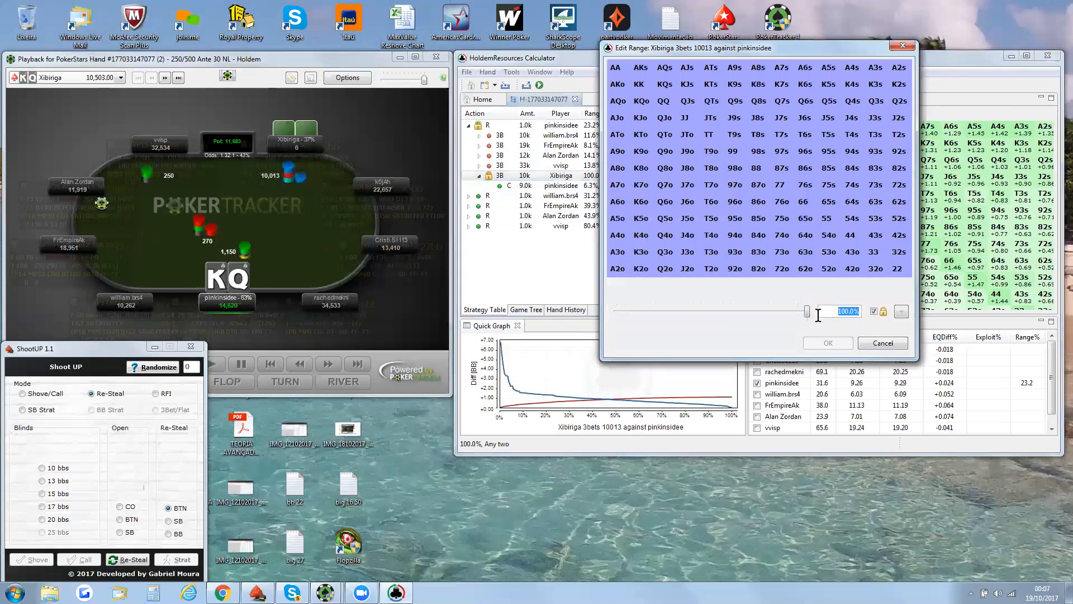
drag(808, 313, 641, 319)
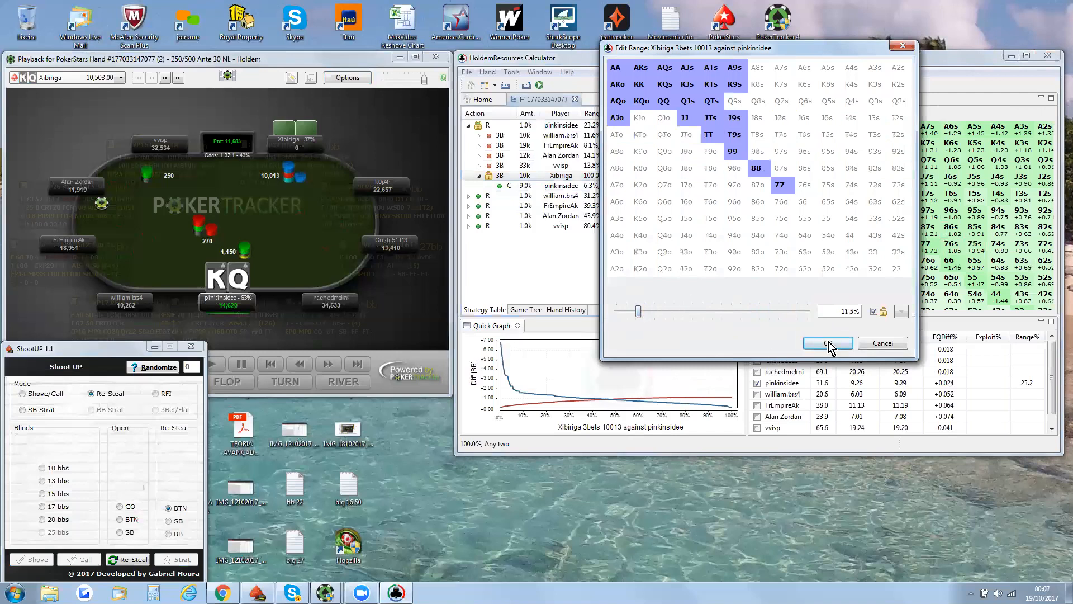
click(883, 343)
Unlock the big blind's 3-bet range and review it against the hero's calling range and both players' stats
right_click(491, 176)
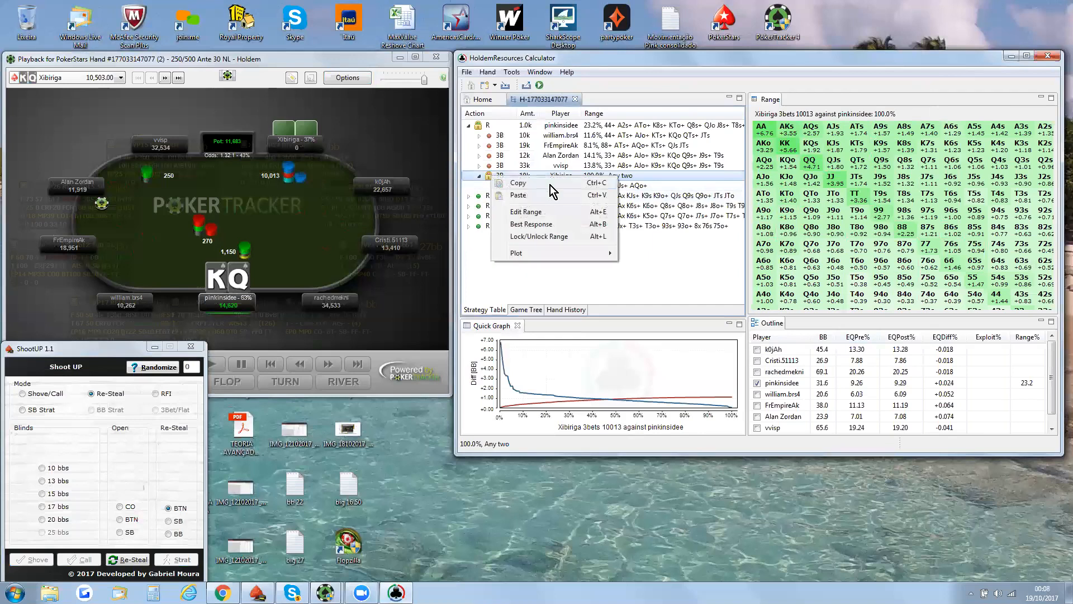
click(548, 238)
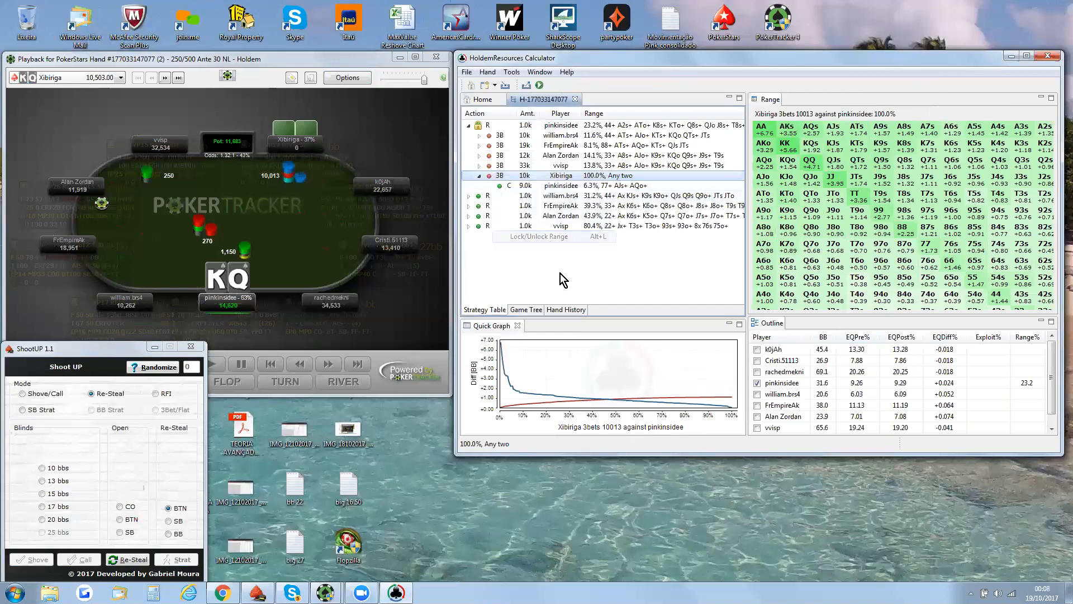
click(604, 187)
click(601, 178)
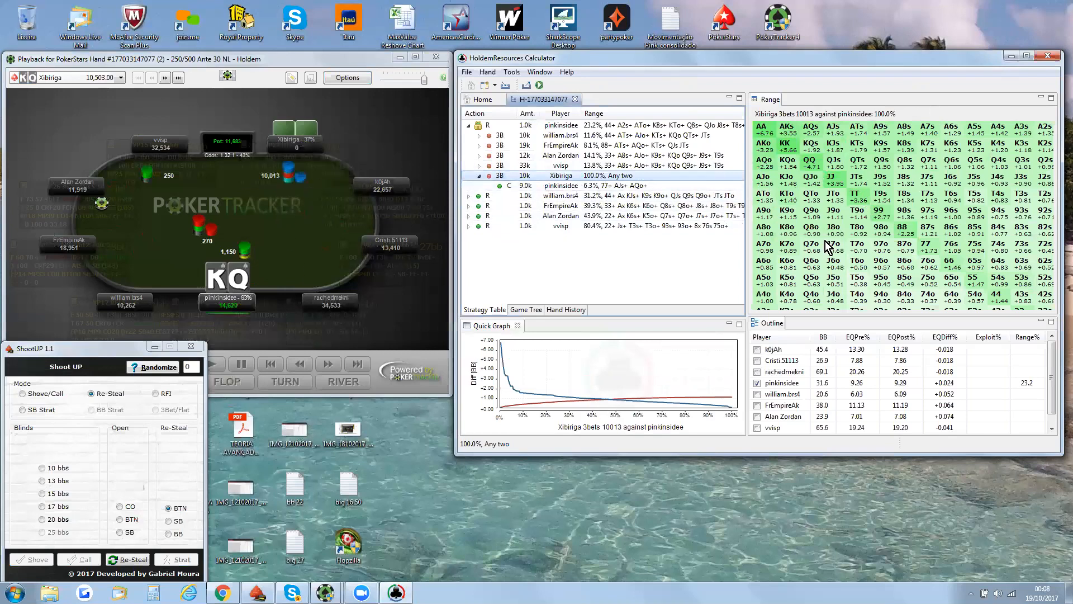
mouse_move(306, 153)
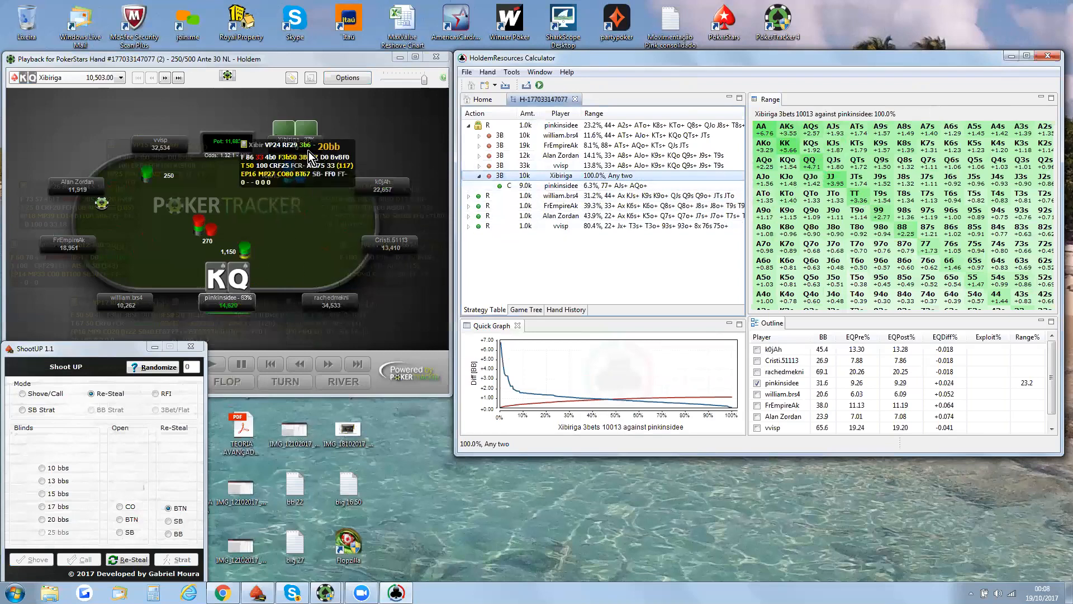
mouse_move(254, 264)
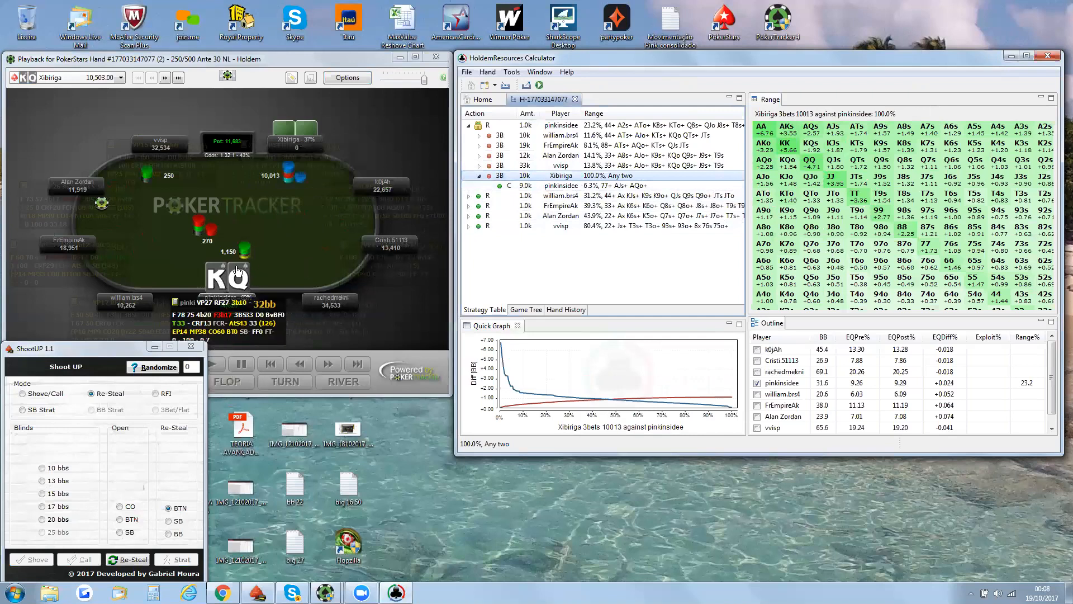
mouse_move(262, 316)
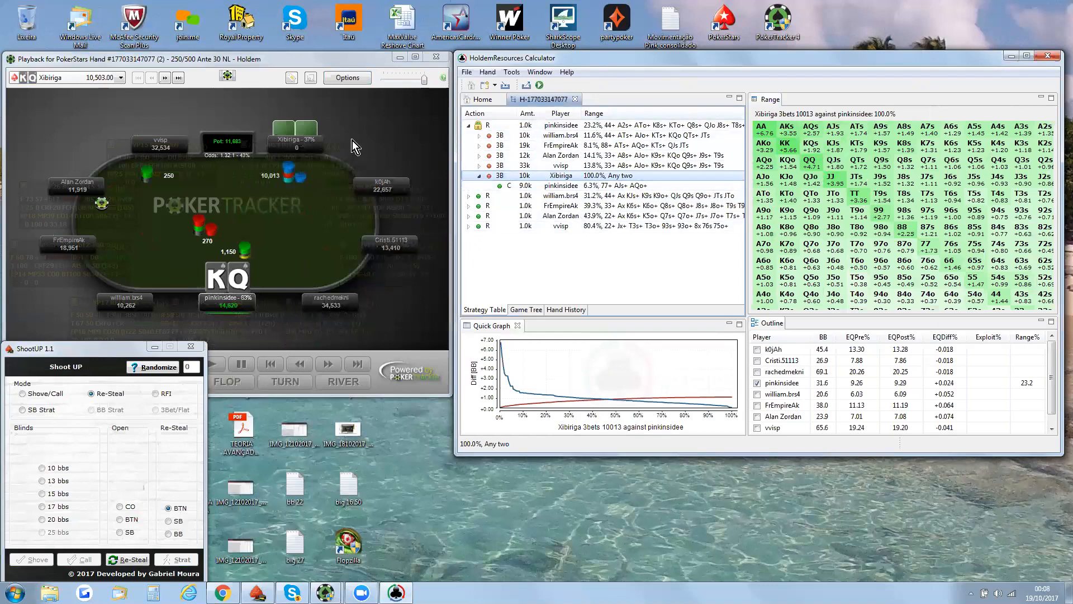
Switch the PokerTracker replayer to the hand in which the hero holds A-4 suited
click(295, 250)
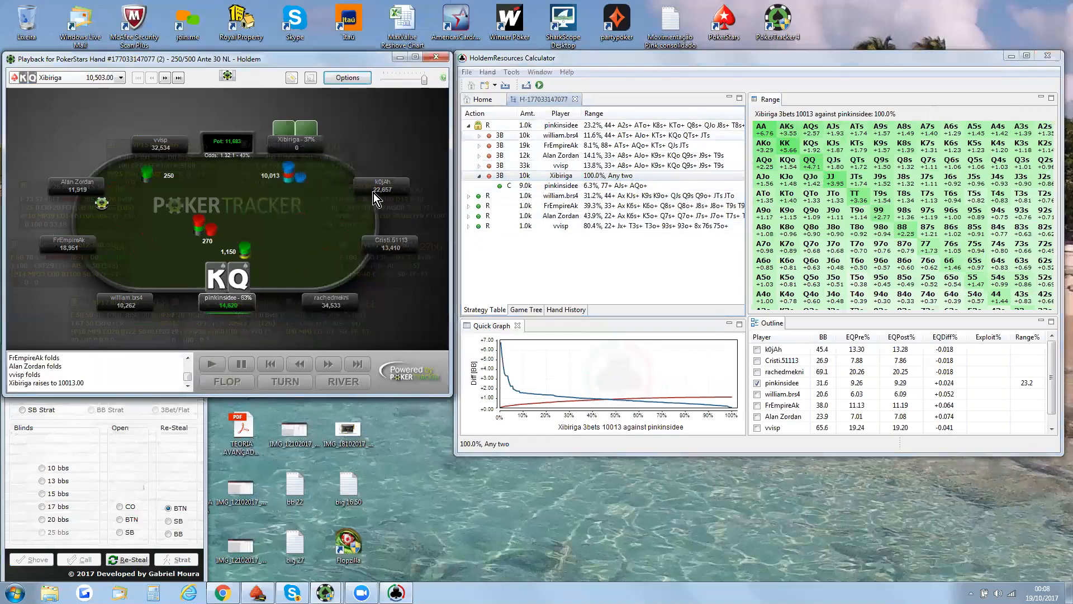
click(123, 77)
click(111, 92)
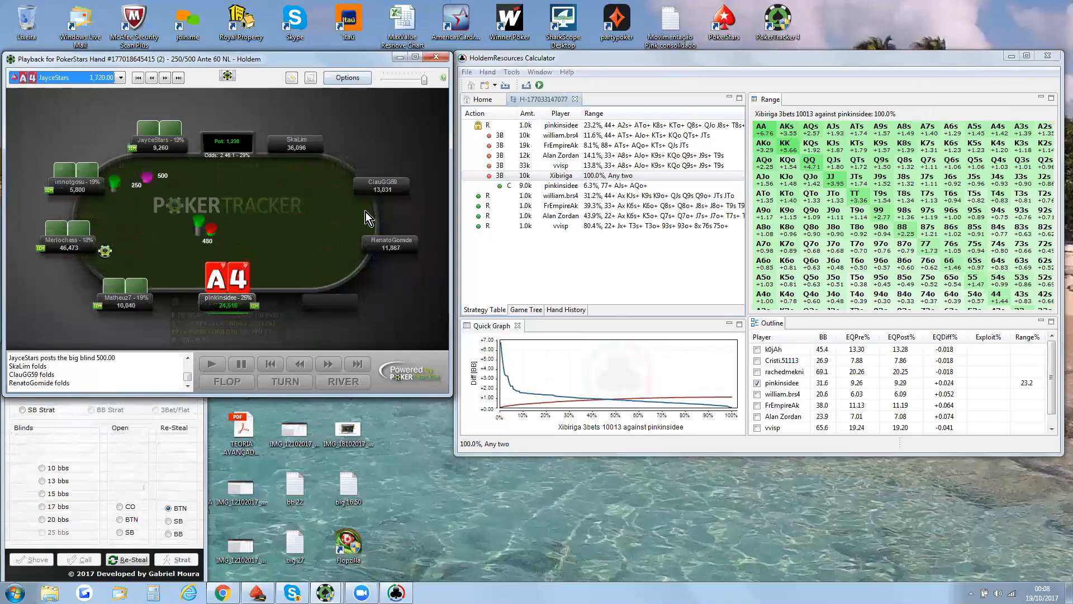
click(467, 72)
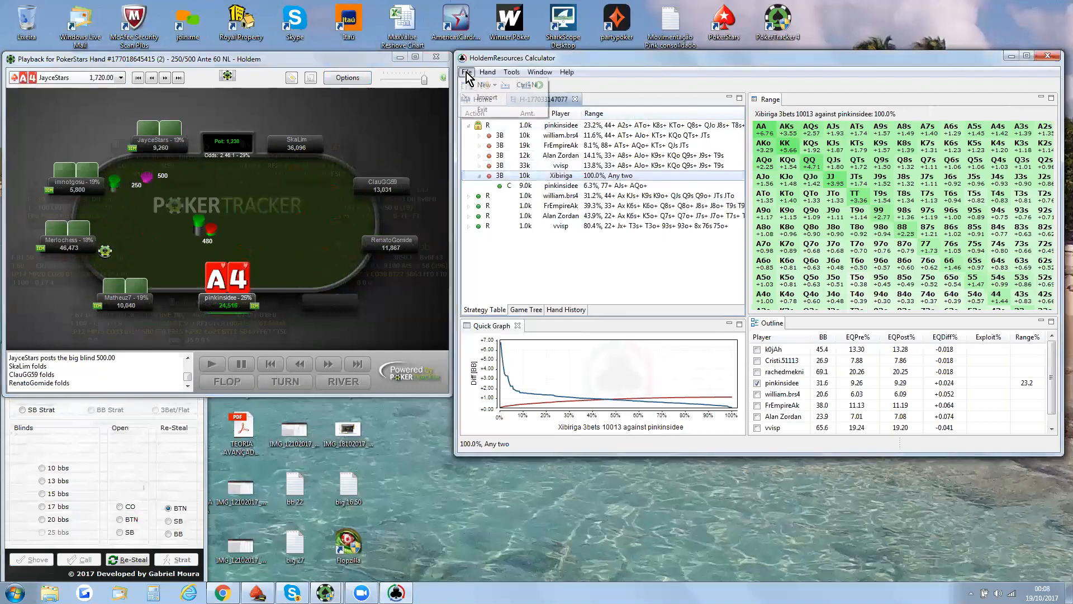
click(494, 85)
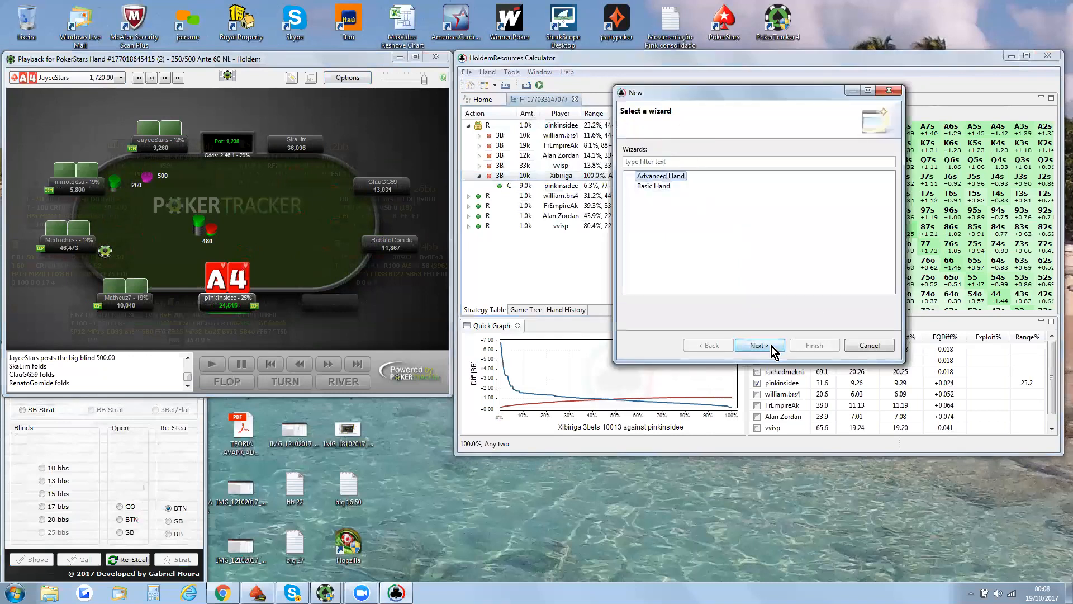
click(851, 345)
Start a new Advanced Hand in HoldemResources Calculator and fill its stacks and blinds from the A-4 hand's copied history text
click(480, 100)
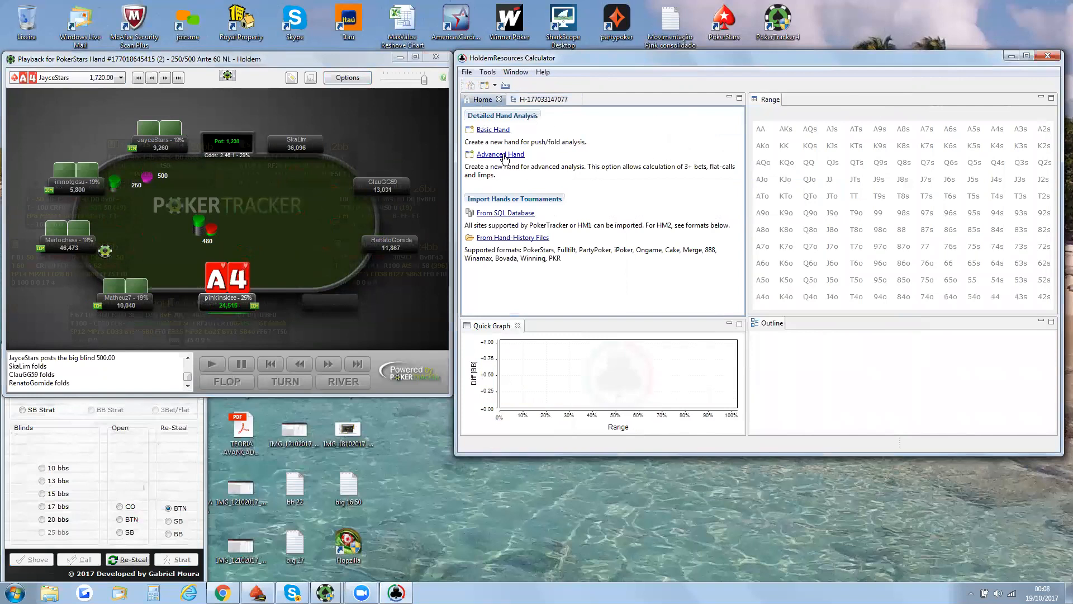
click(501, 154)
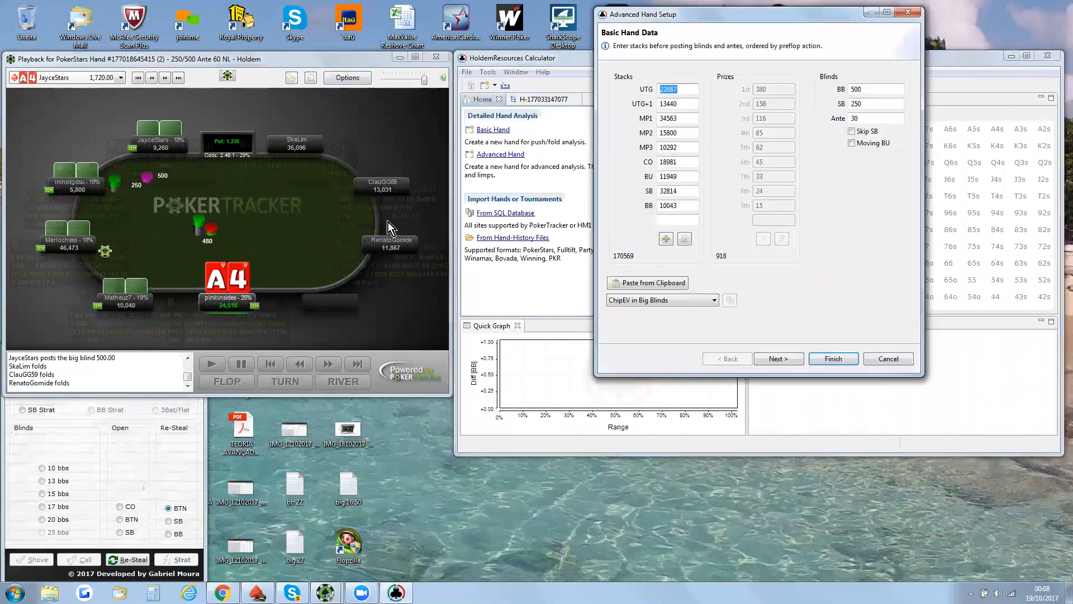
click(335, 83)
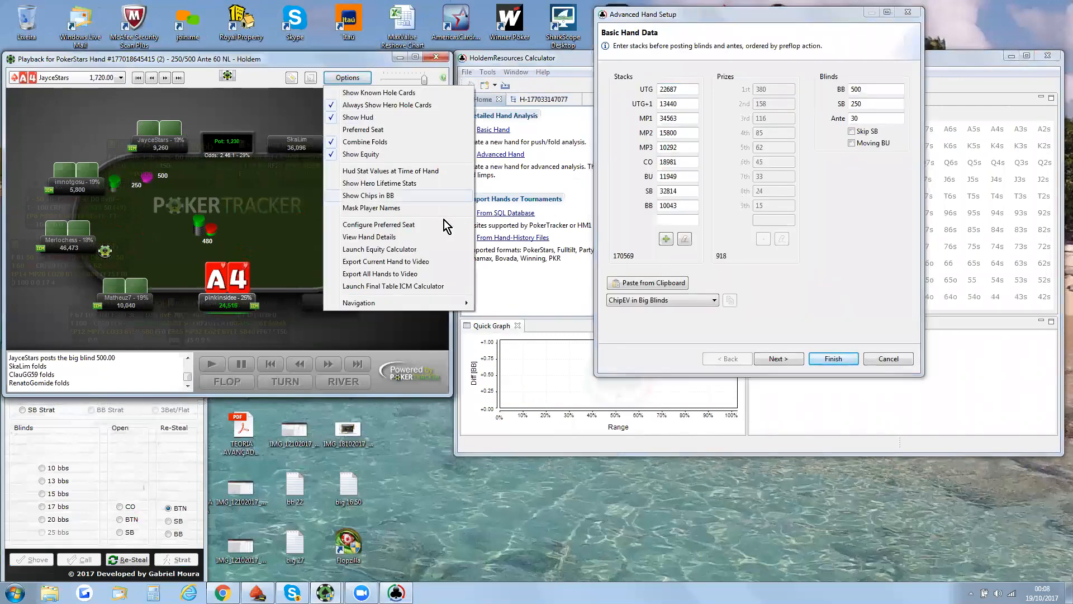
click(408, 237)
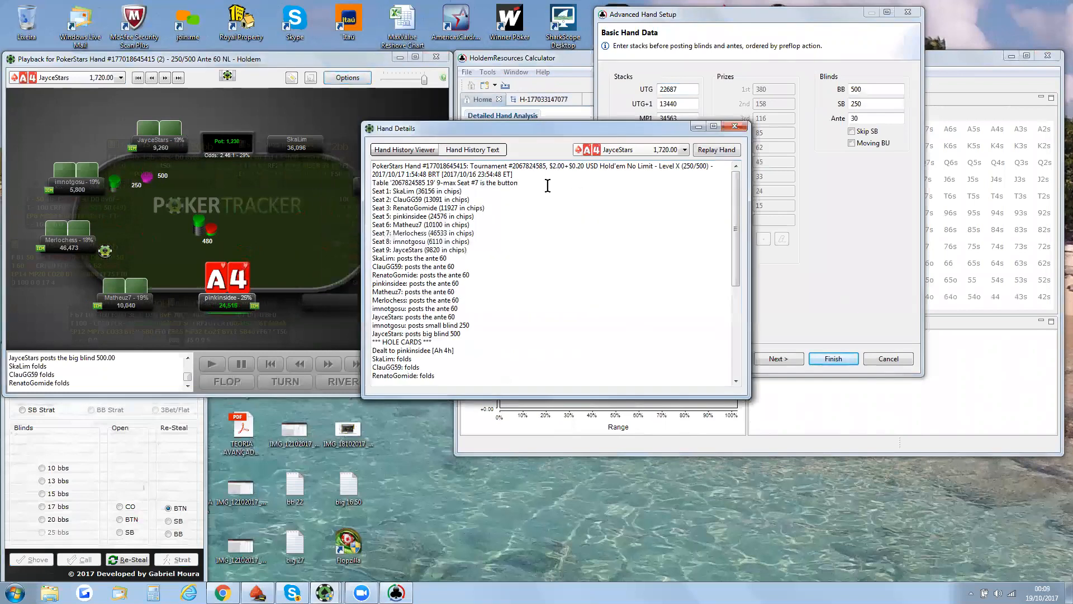
key(ctrl+a)
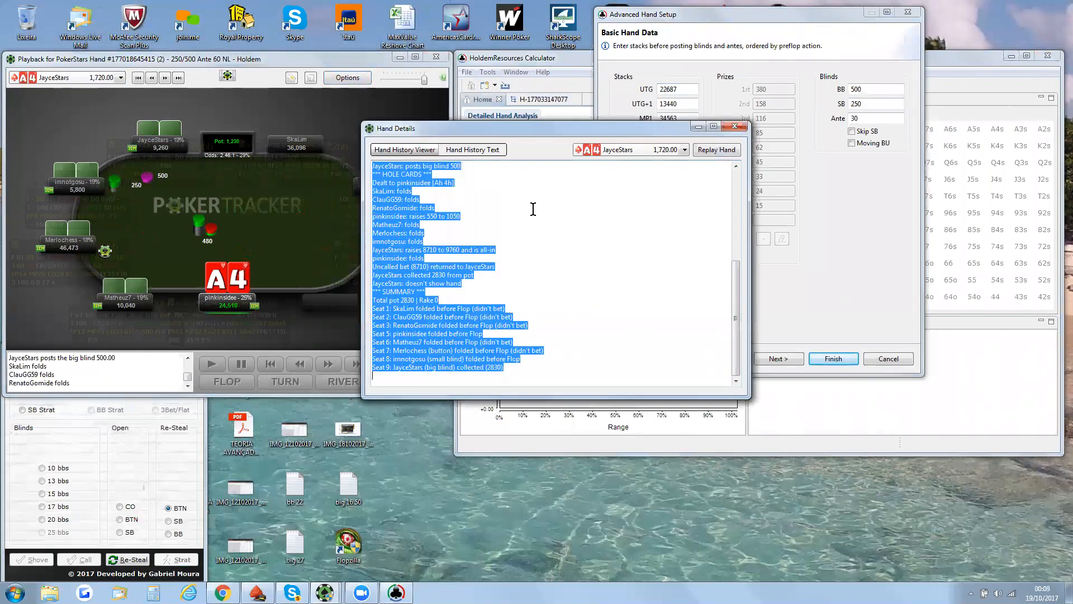
click(728, 130)
click(653, 283)
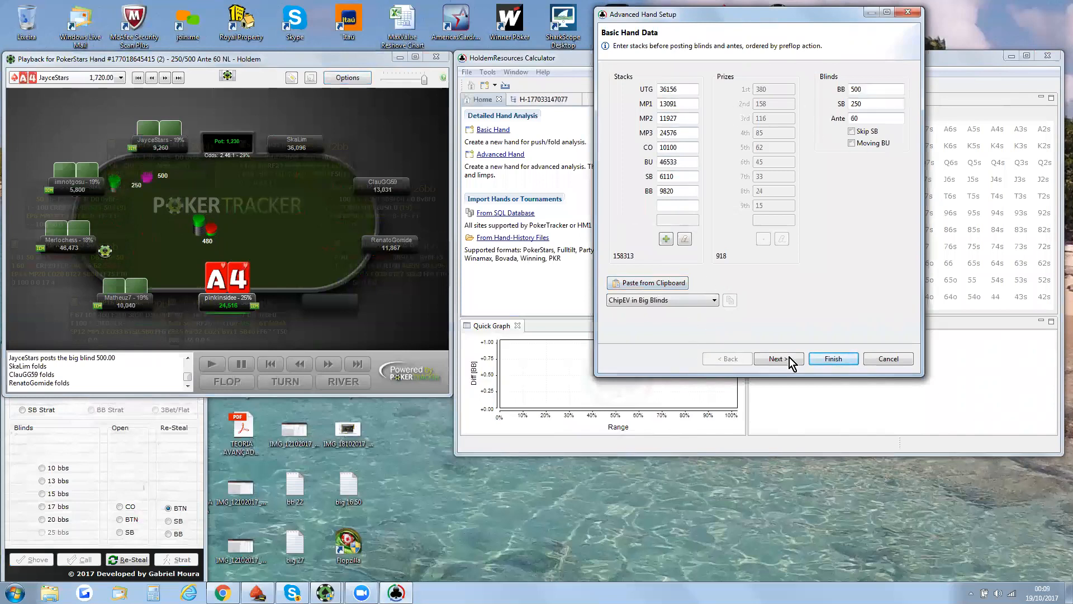
Advance the replayed A-4 hand to the big blind's all-in raise to 9760 and check the players' stats
click(276, 227)
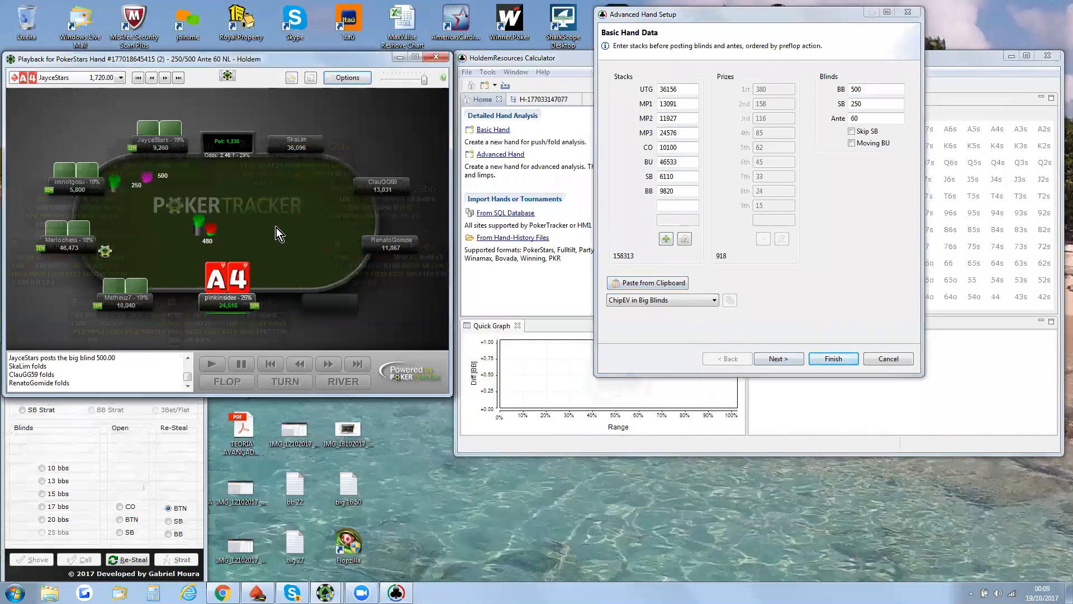
key(Right)
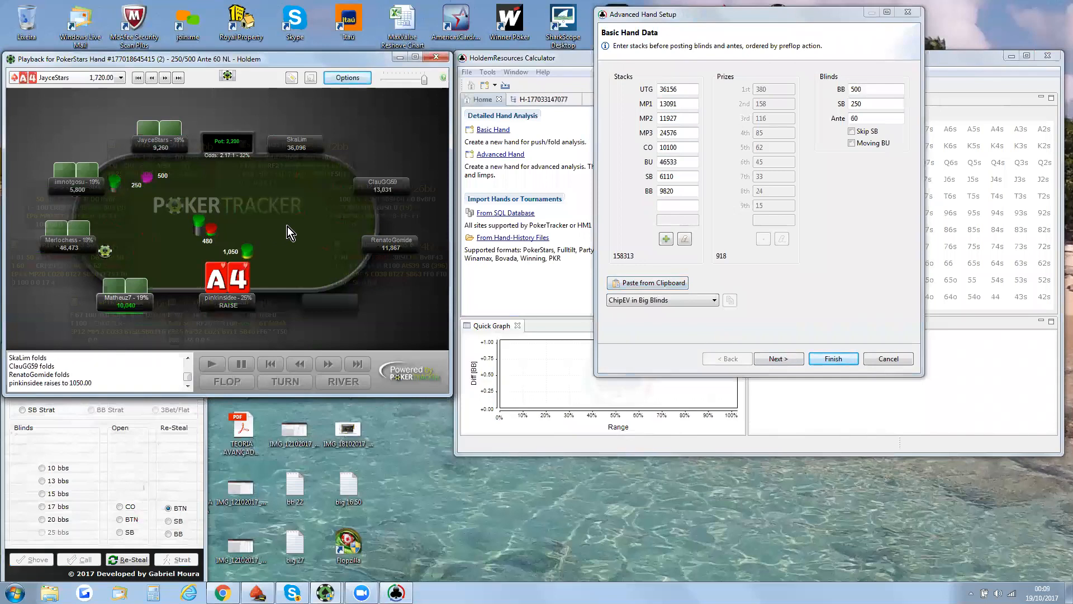
key(Right)
key(Right)
key(Right)
key(Right)
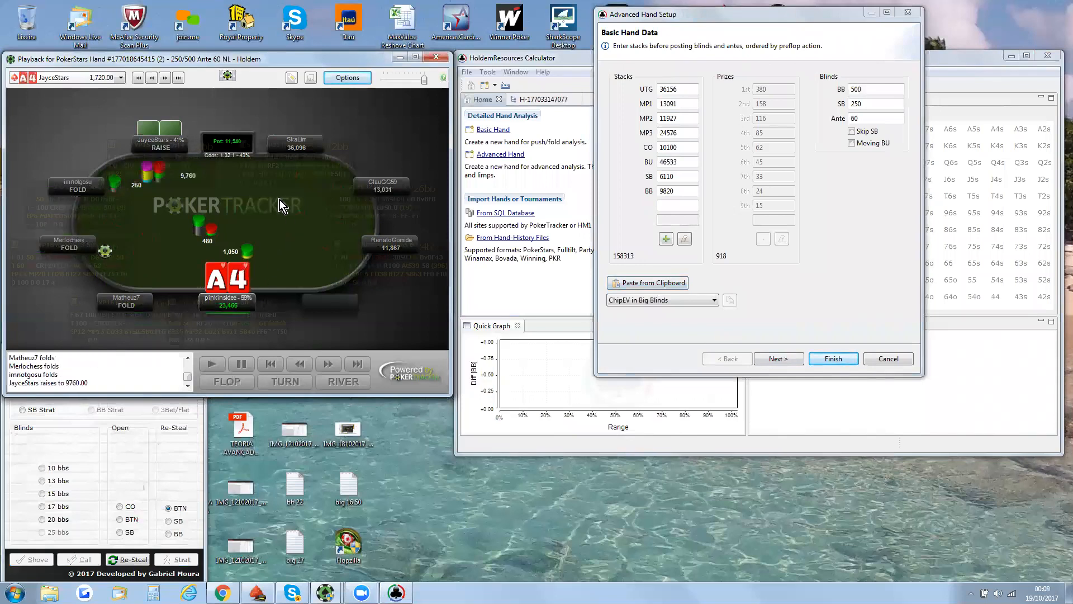
mouse_move(190, 159)
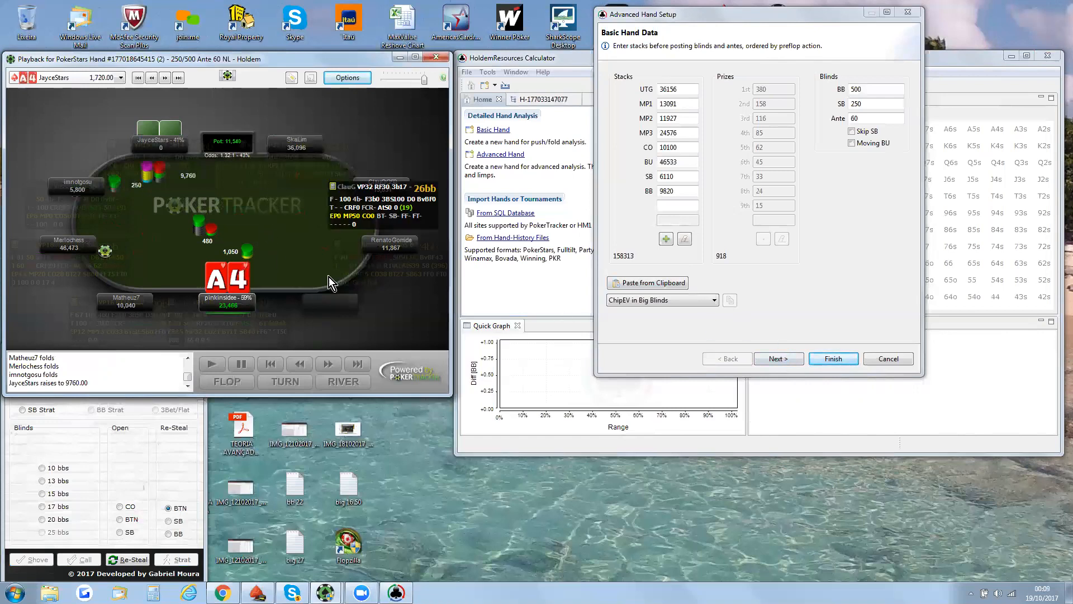
Keep the all-in 3-bet structure, fold the three players ahead of the hero in the spot selection, and calculate the hand
click(777, 359)
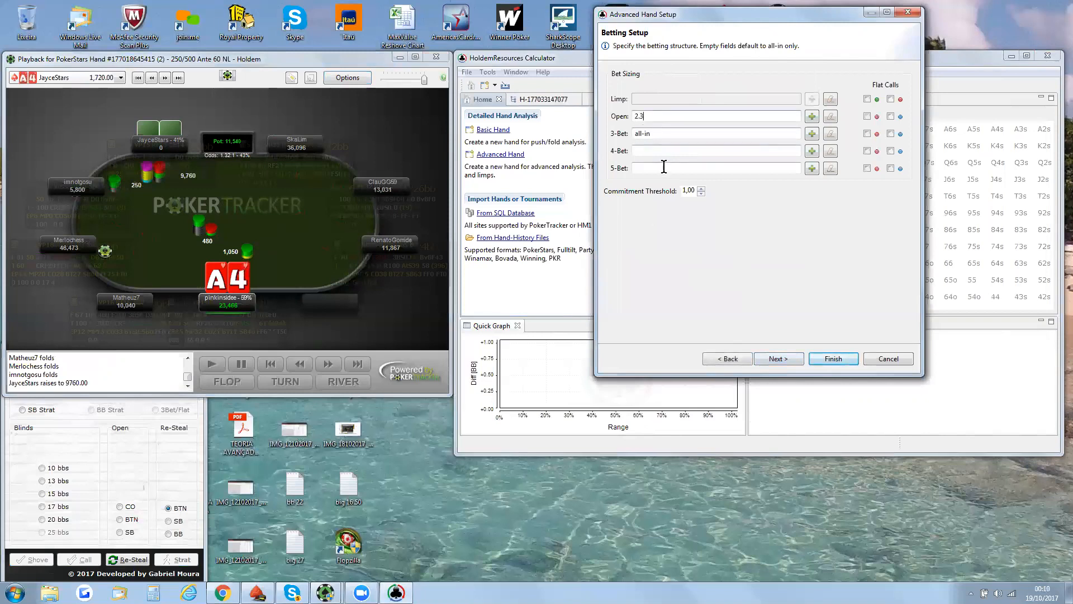
click(788, 362)
double_click(629, 84)
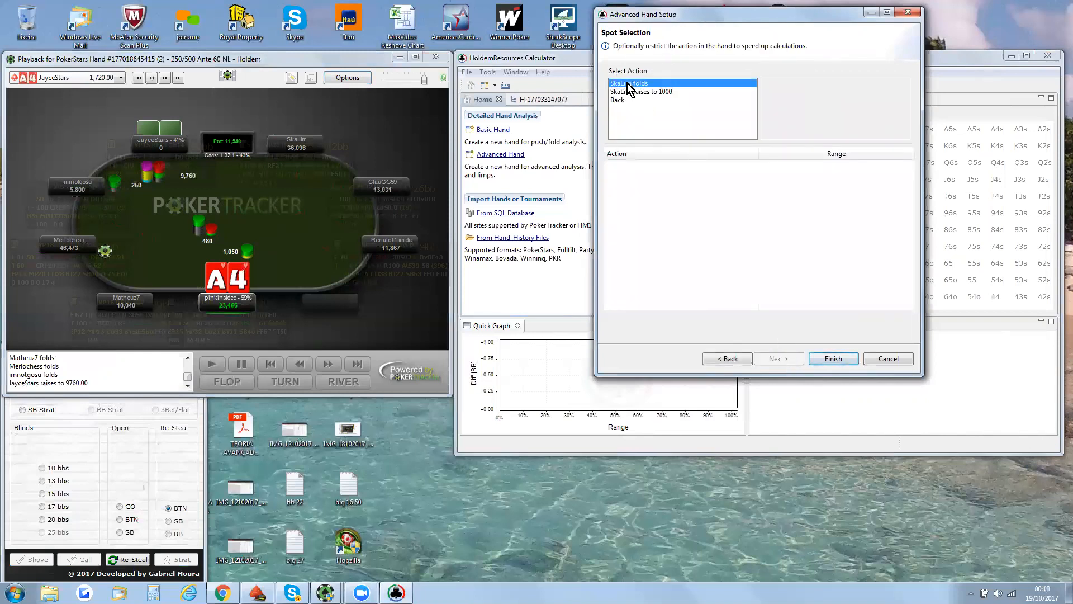
double_click(643, 84)
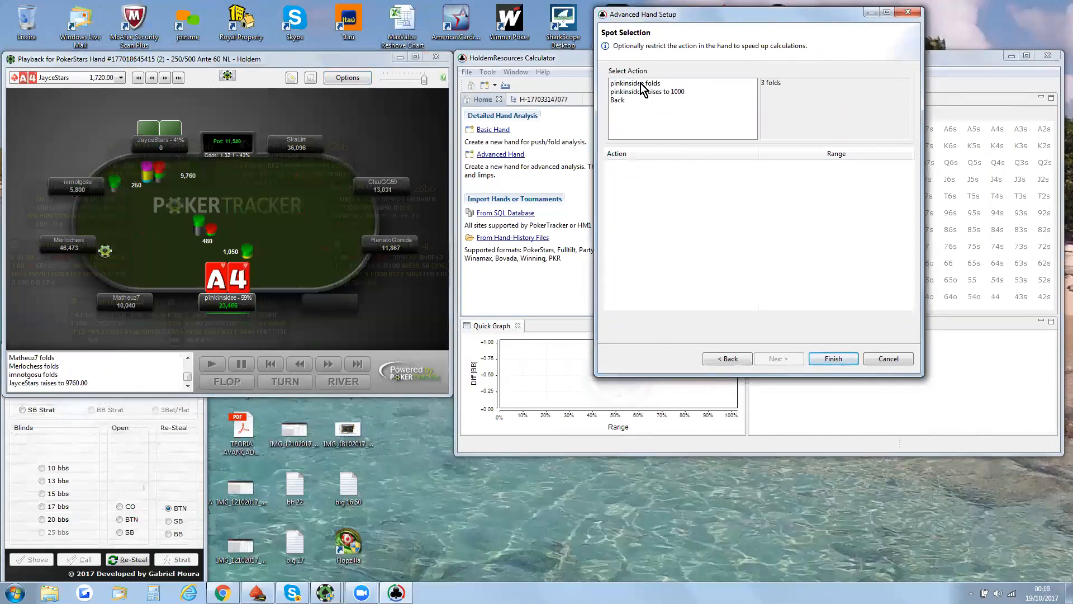
click(834, 360)
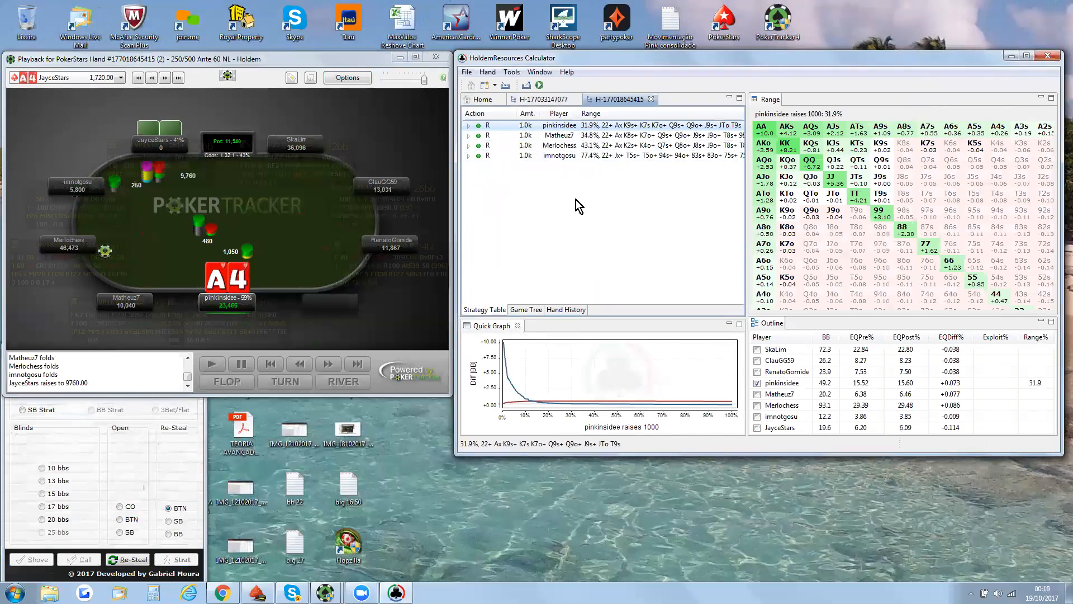
In the hero's raise-to-1000 range, fully include K9o, K9s-K7s, Q9s-Q8s, J9s-J8s, T9s and 98s, and remove K5s
click(468, 126)
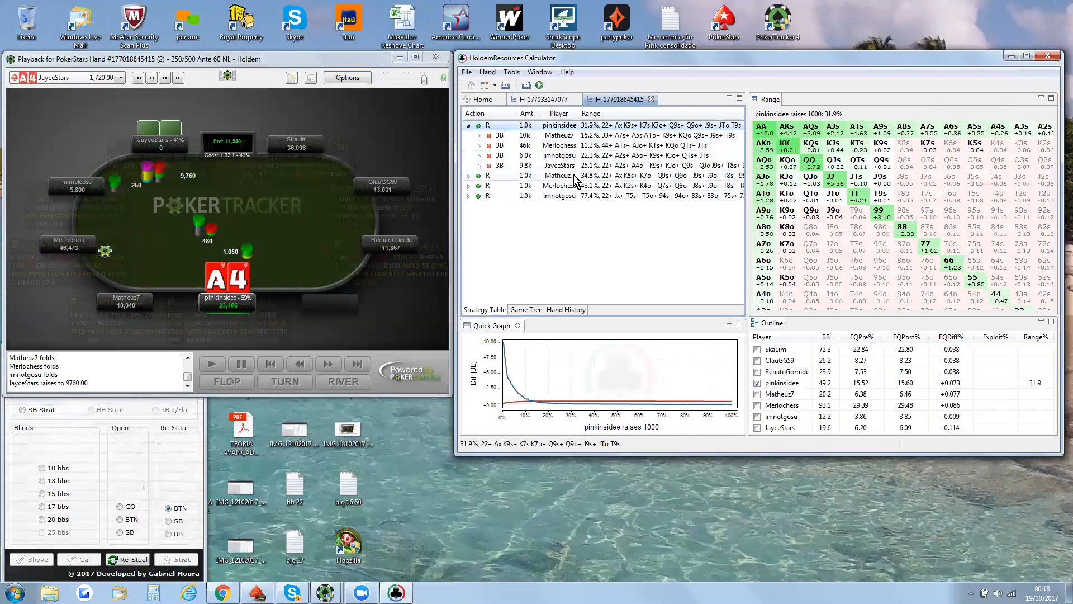
click(479, 165)
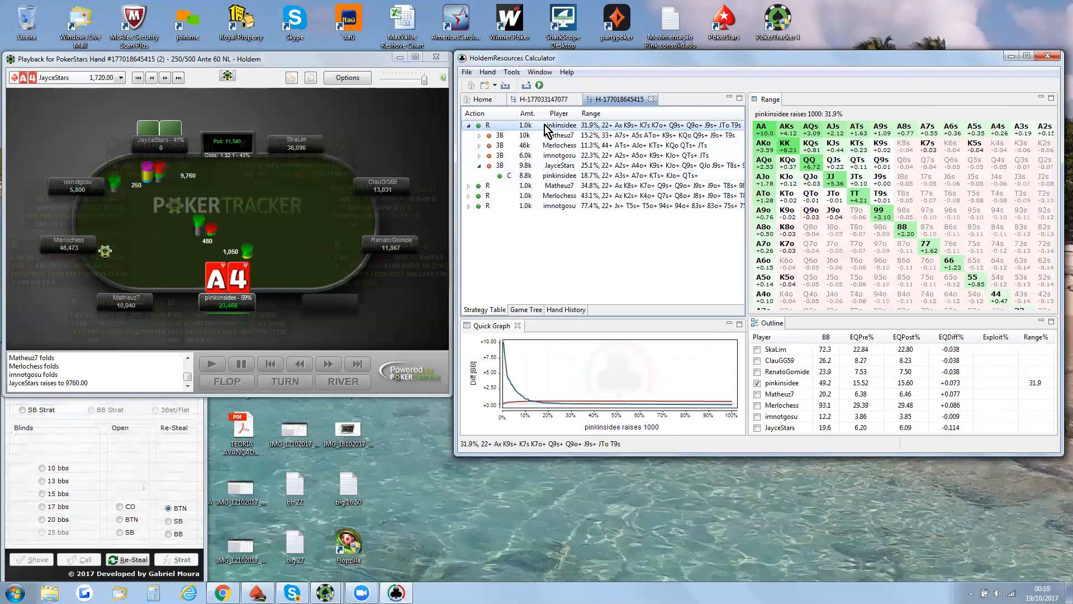
double_click(594, 125)
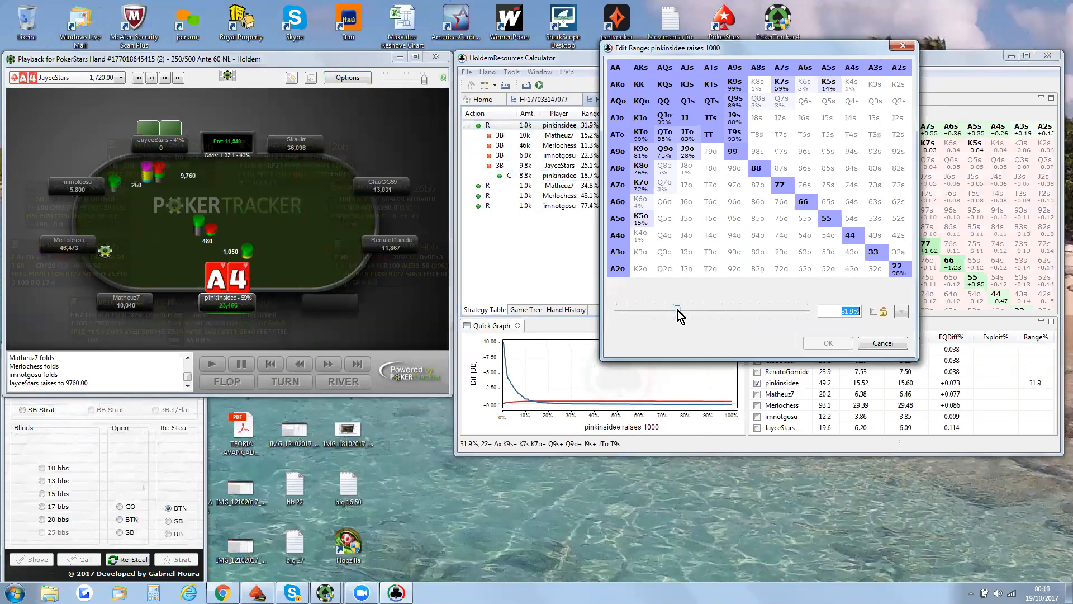
click(641, 151)
drag(761, 88, 757, 156)
click(737, 134)
click(735, 119)
click(734, 102)
click(734, 82)
click(782, 85)
click(734, 85)
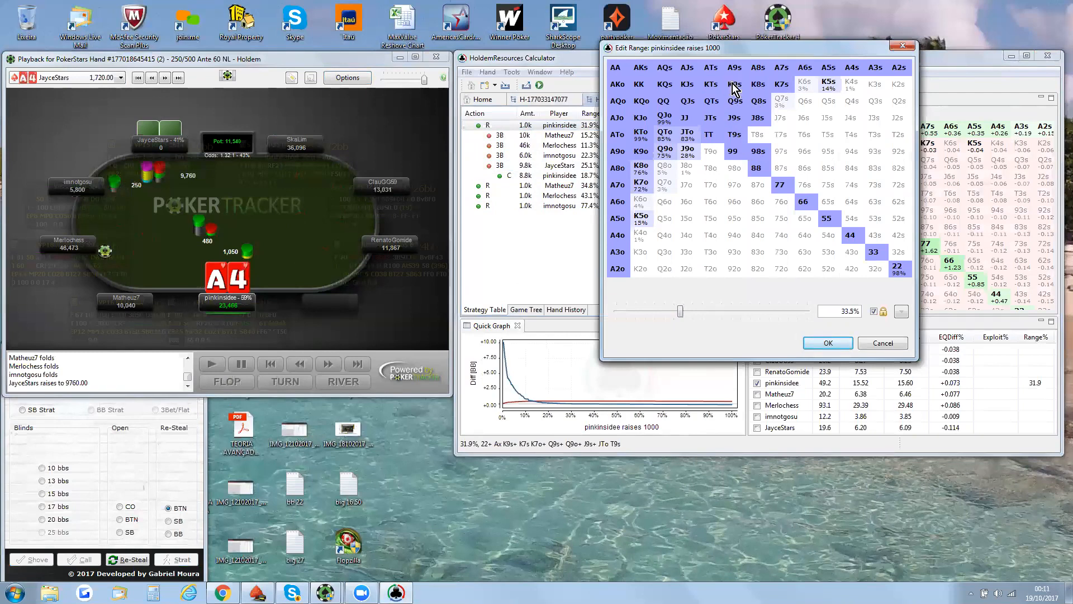
click(829, 85)
Remove K5o, K7o, K8o, Q9o and J9o from the hero's opening range and fully include KTo, QTo, JTo, QJo and K9o
click(643, 219)
click(643, 220)
click(642, 220)
click(649, 186)
click(649, 220)
click(648, 169)
click(649, 169)
click(664, 134)
click(688, 134)
click(665, 118)
click(665, 117)
click(665, 117)
click(641, 150)
click(664, 150)
click(665, 151)
click(688, 151)
click(688, 151)
click(687, 152)
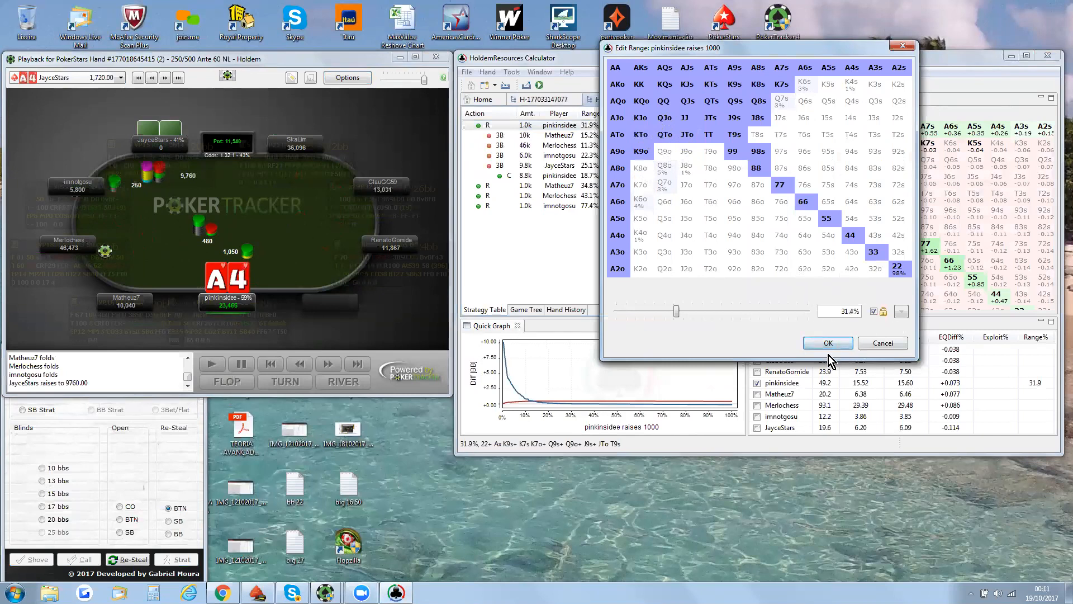
Add T8s, 97s, 87s and 76s to the hero's opening range, remove Q7s, and apply the edited range
click(758, 134)
click(758, 151)
click(805, 185)
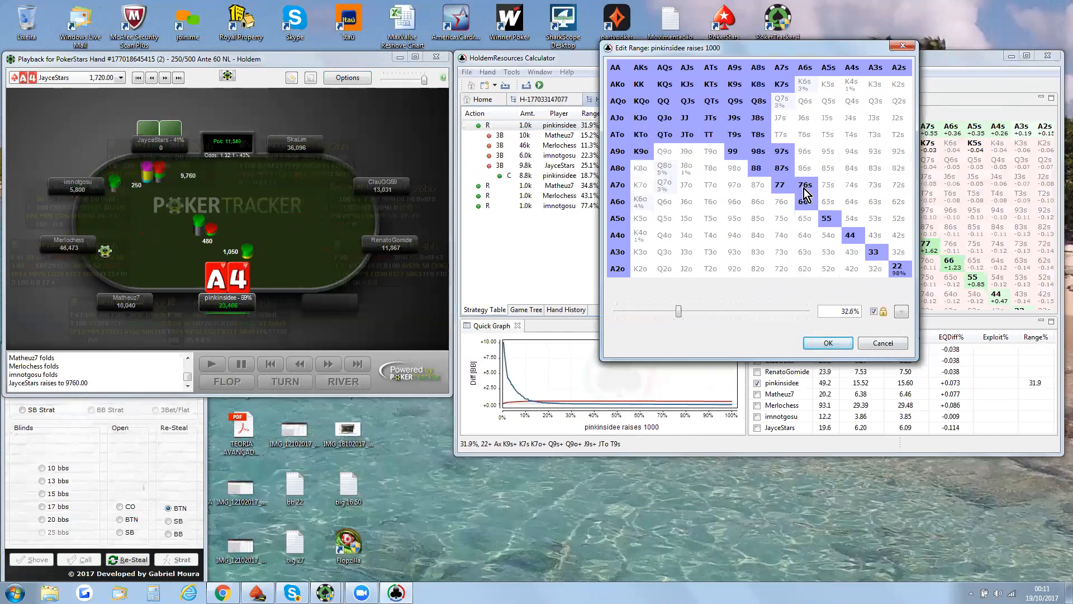
click(785, 101)
click(828, 343)
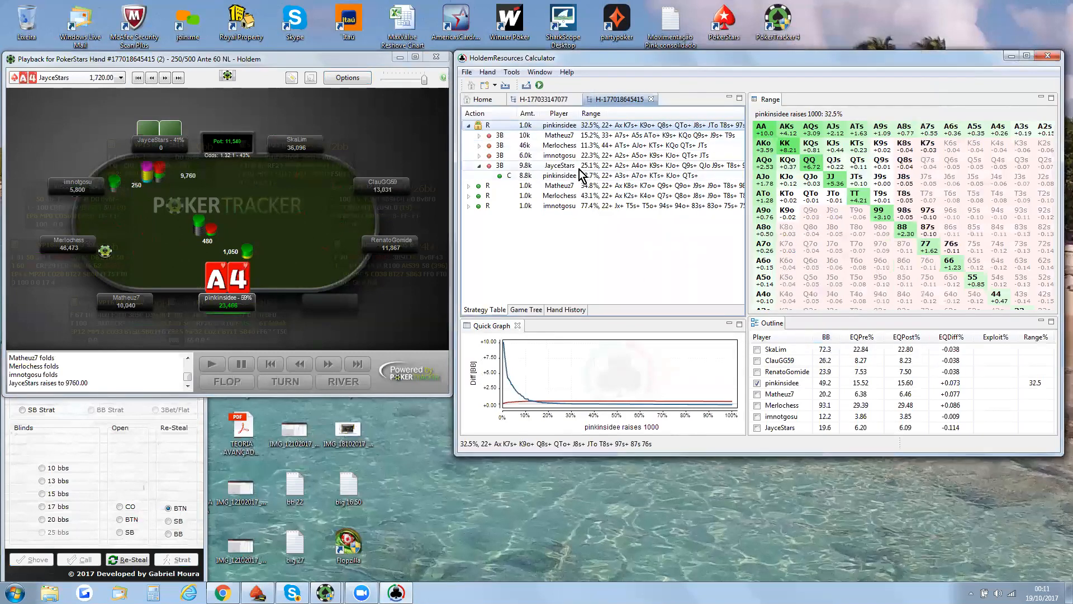
Check the big blind's stats, then reduce their all-in 3-bet range to 12.1% and remove 33 and 44 from it
mouse_move(155, 149)
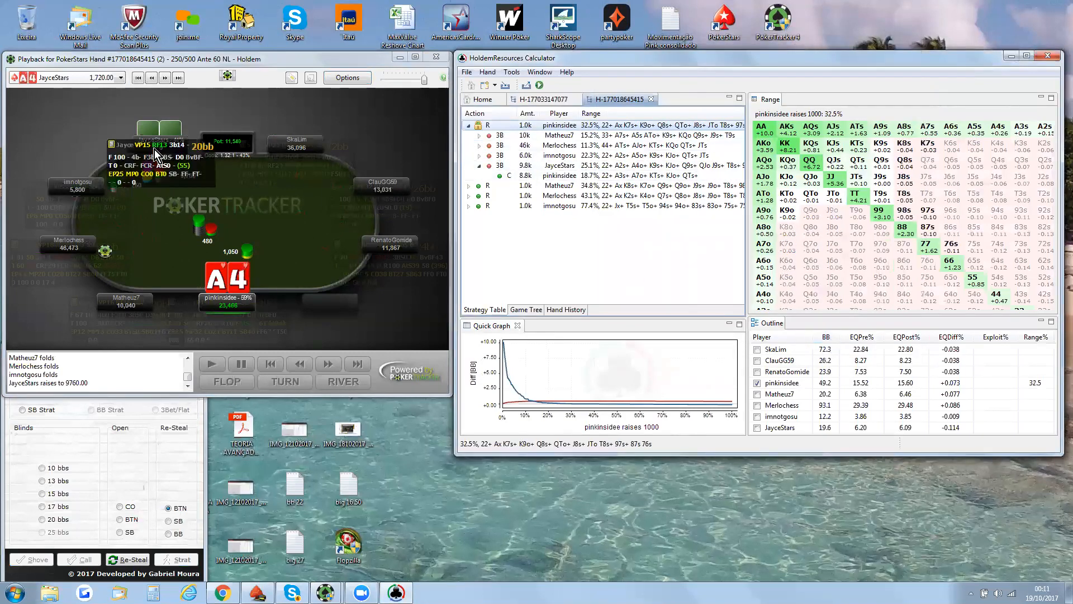
click(572, 165)
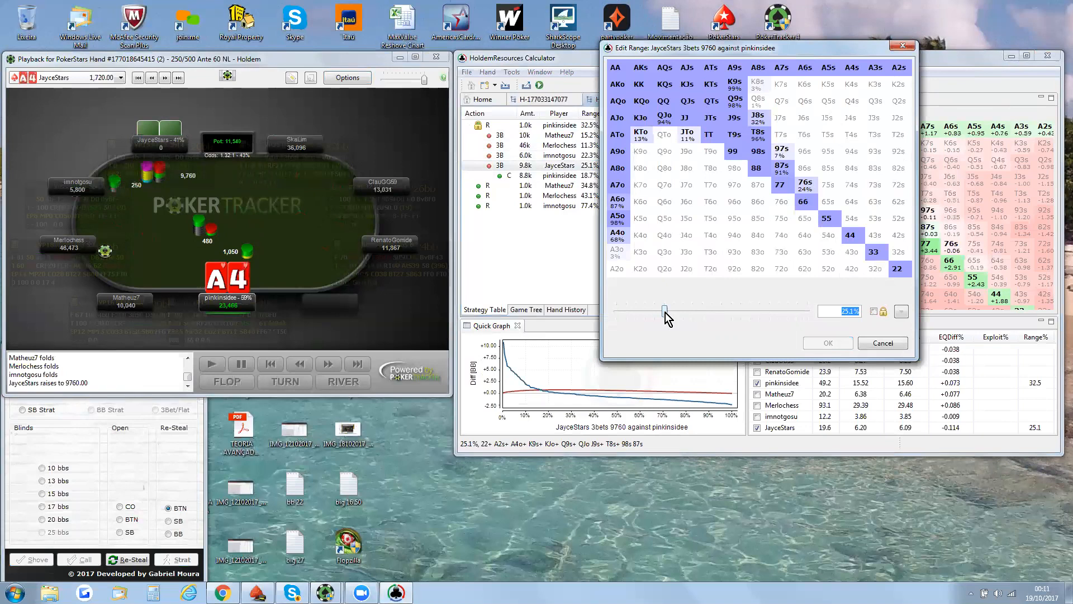
drag(665, 313, 639, 310)
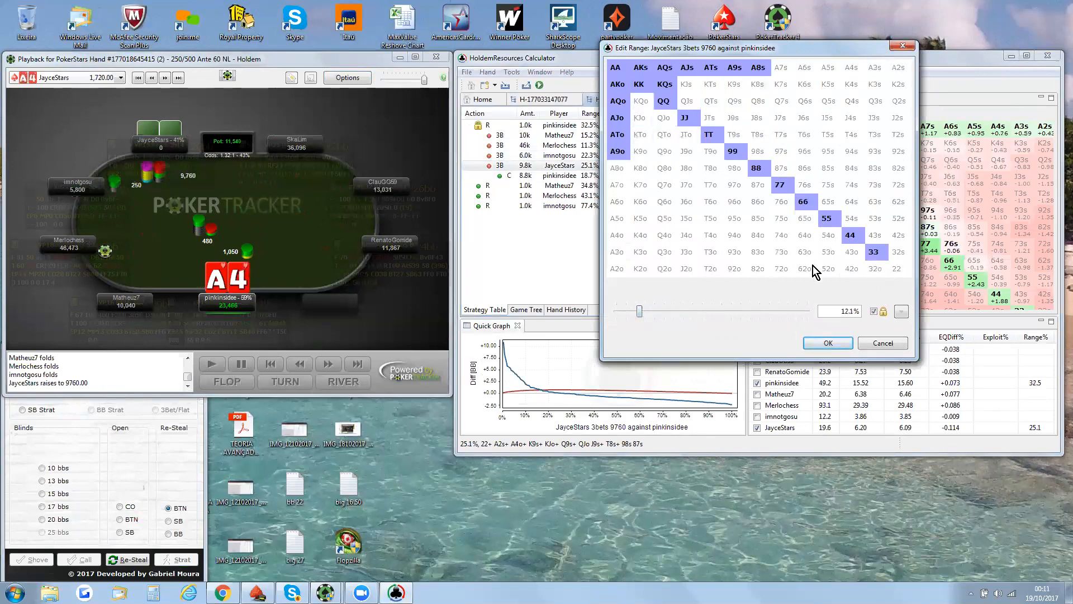
click(873, 254)
click(853, 238)
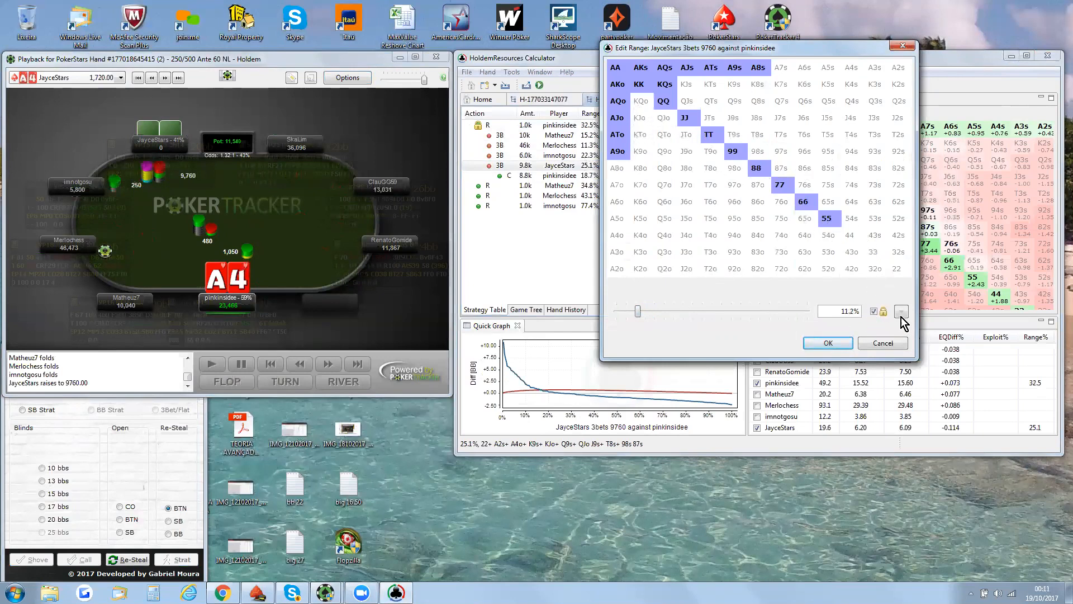
Weight KJs, KQo, QJs, KJo, A8s and 55 at 60% in the big blind's 3-bet range and apply it
right_click(649, 102)
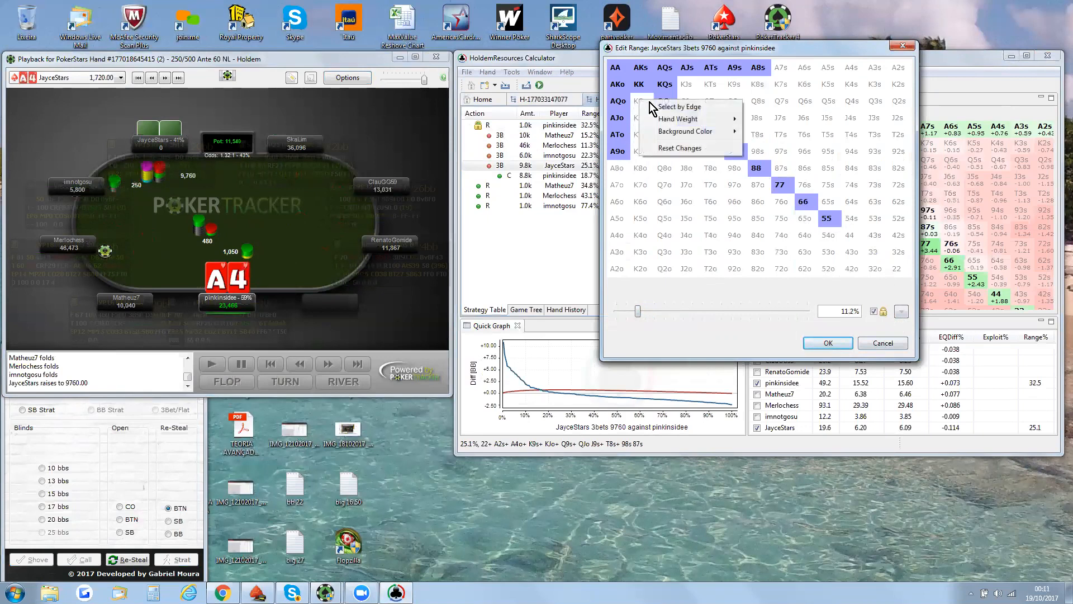
mouse_move(702, 119)
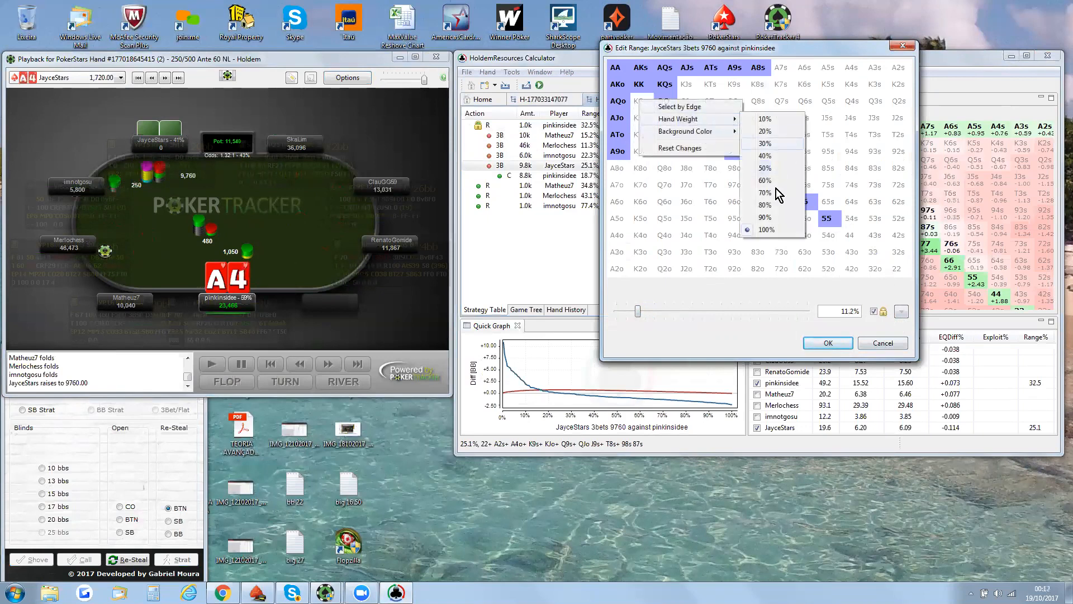
click(776, 189)
click(641, 104)
click(692, 101)
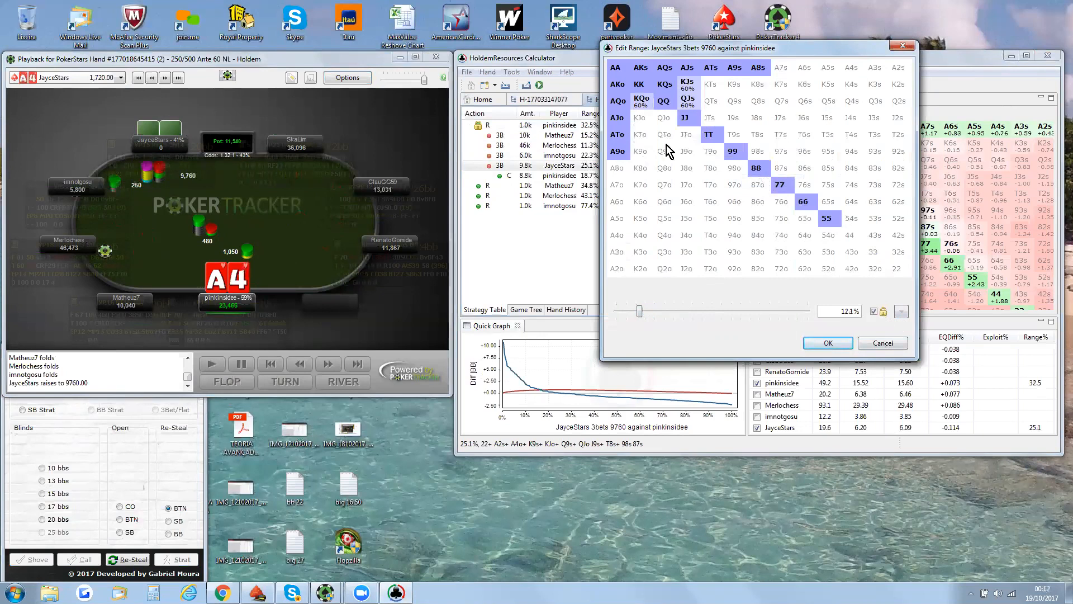
click(639, 118)
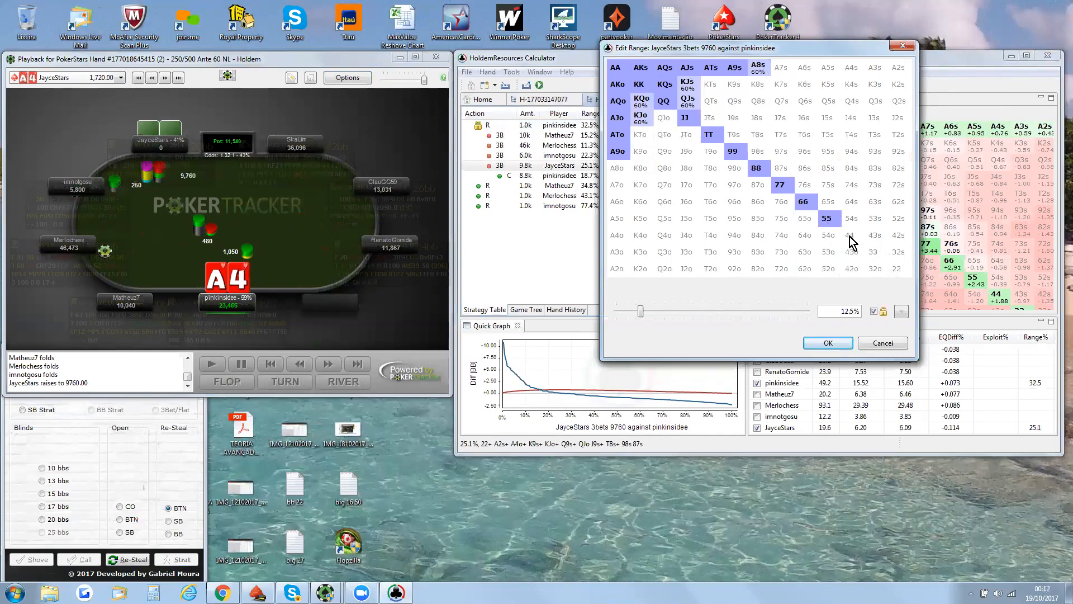
click(836, 224)
click(829, 342)
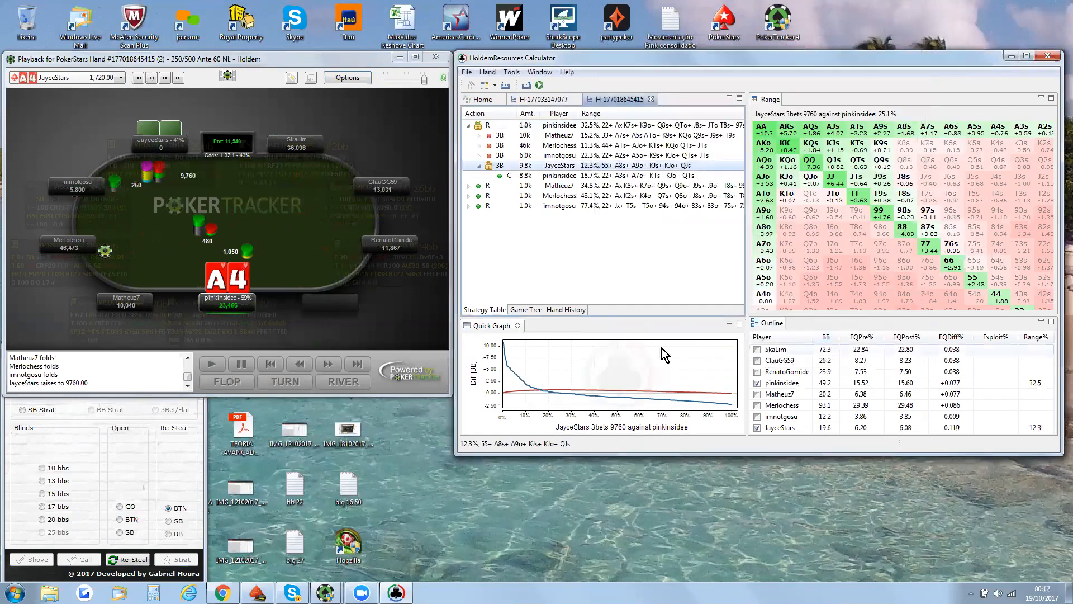
Recalculate the hero's calling range as the best response to the big blind's tight 3-bet range
click(577, 176)
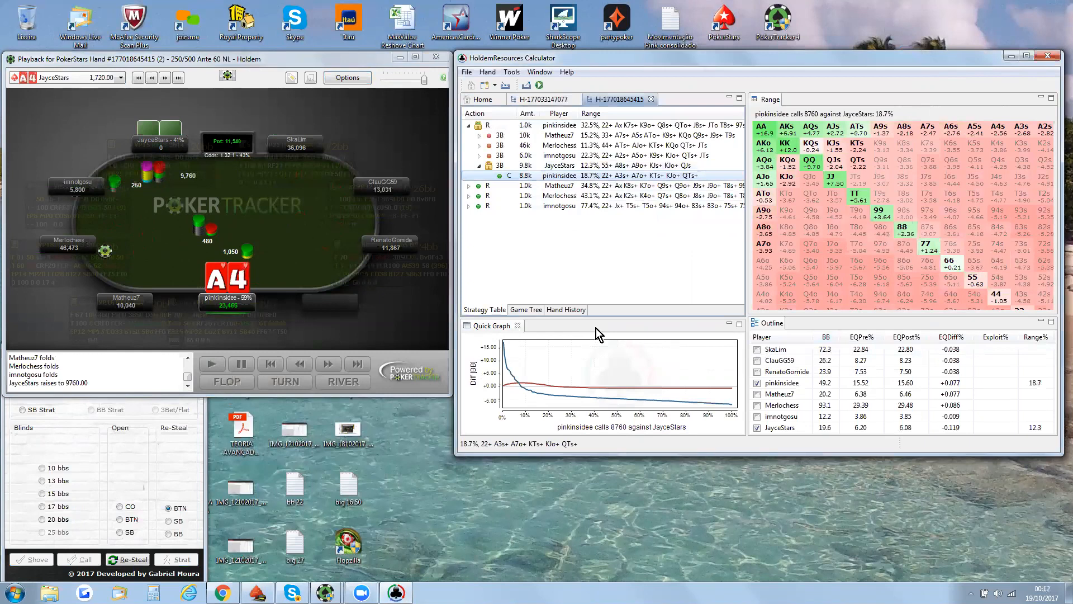
right_click(600, 176)
click(653, 224)
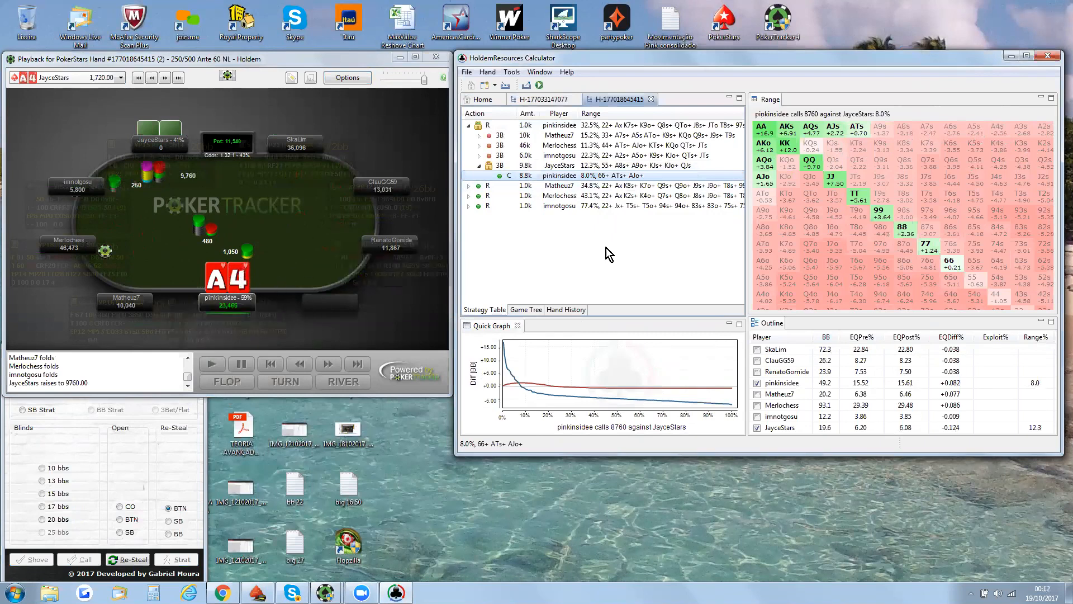
Widen the big blind's 3-bet range to 22.2%, adding A8s-A2s, 22, KTo and A8o and removing Q8s and T8s
double_click(609, 165)
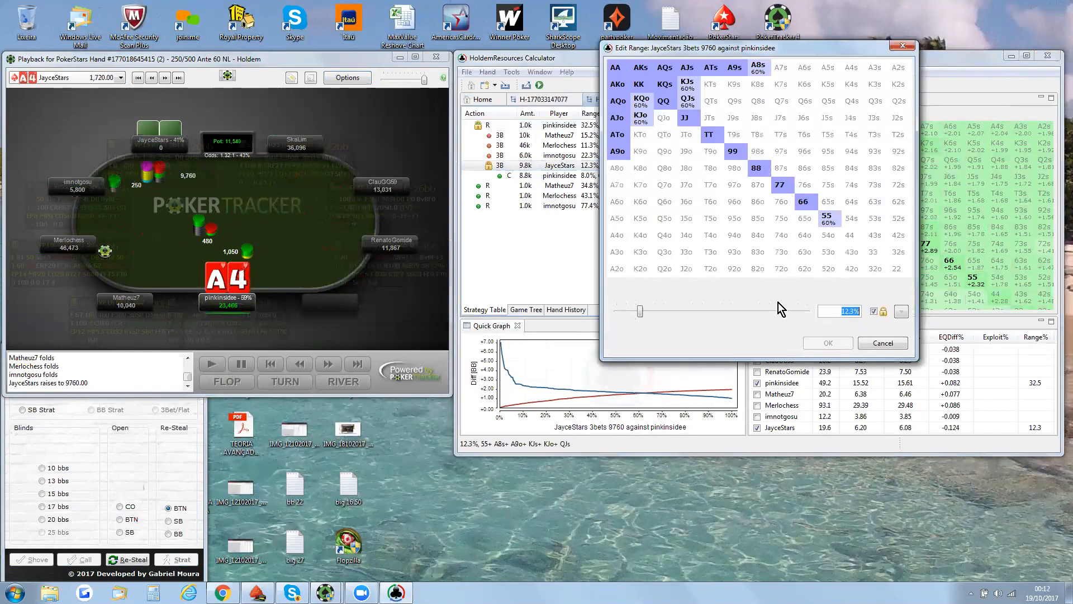
drag(640, 310, 653, 311)
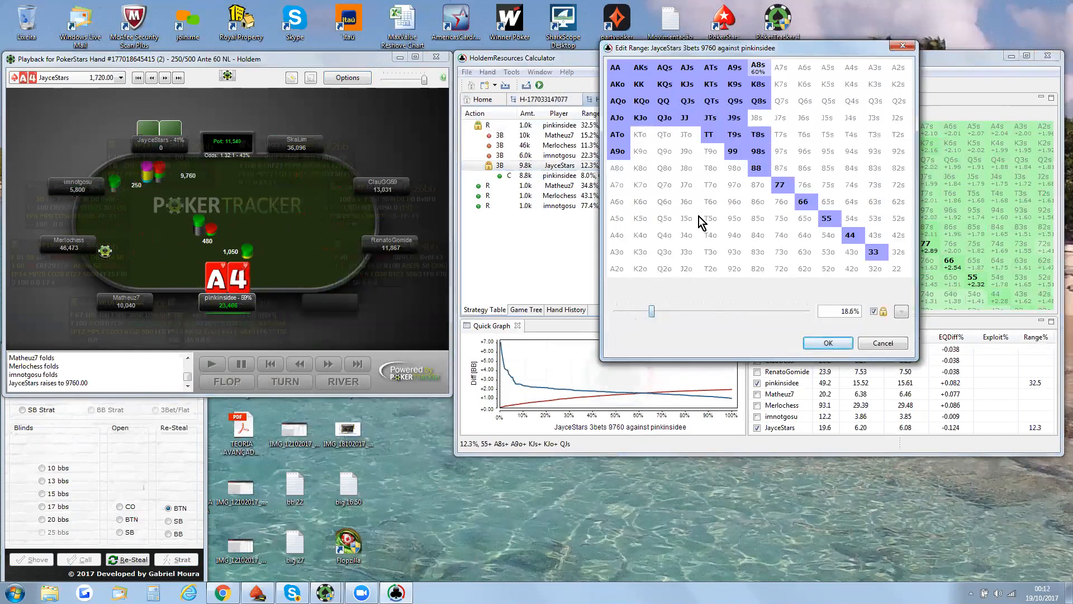
drag(758, 67, 899, 69)
click(768, 102)
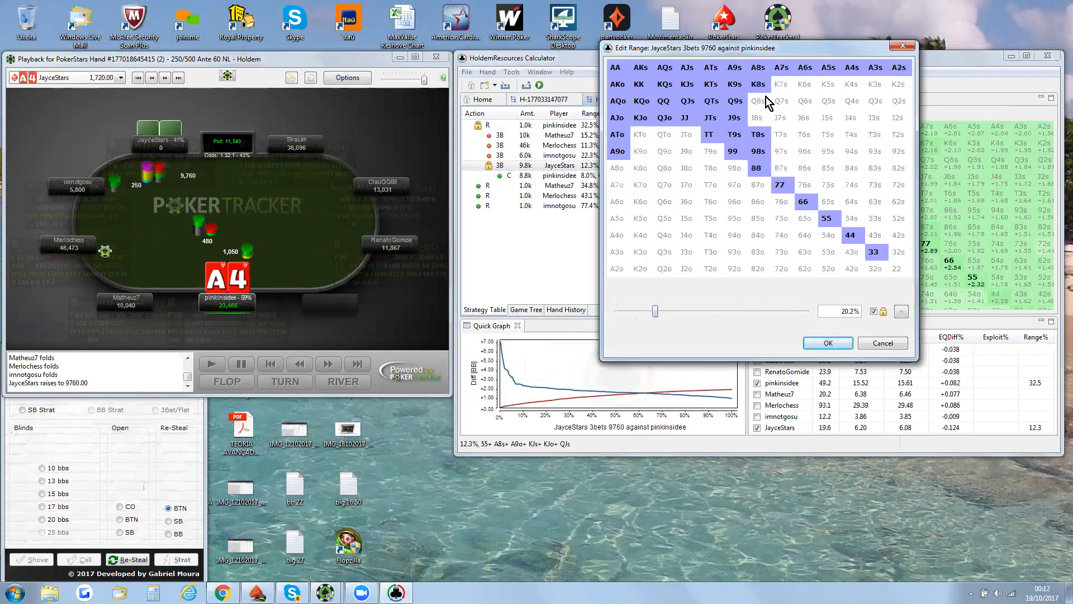
click(764, 135)
click(892, 271)
click(643, 137)
click(619, 167)
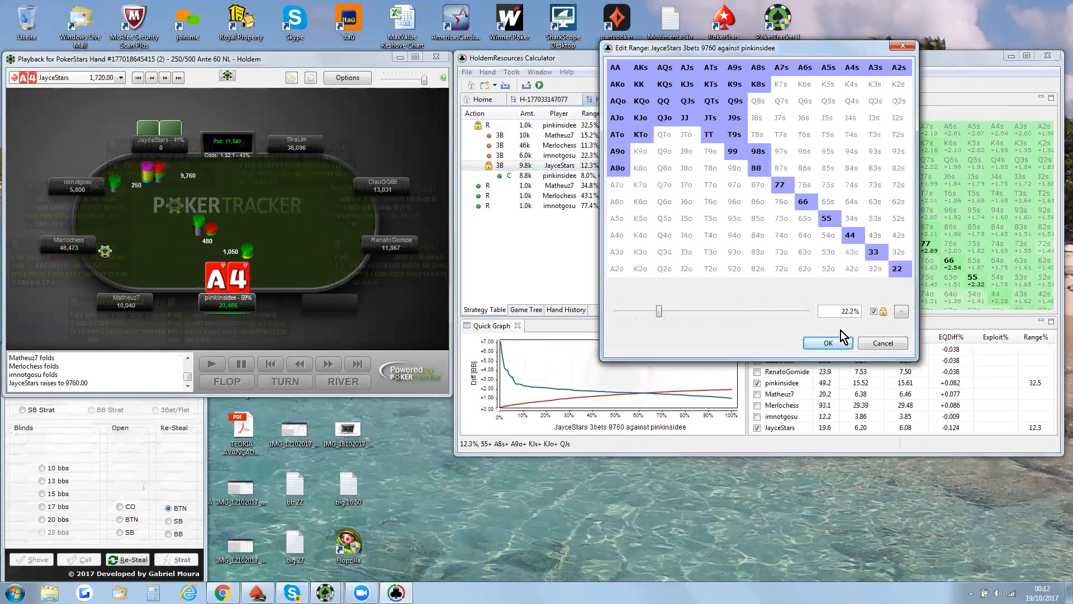
click(833, 343)
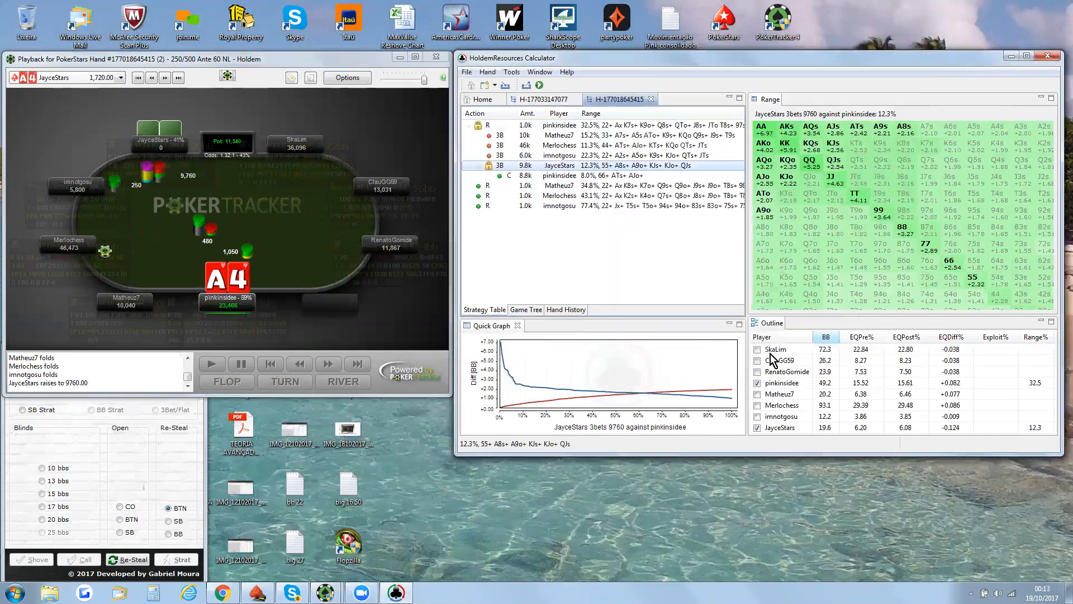
Recalculate the hero's call as the best response to the widened 3-bet range and check the big blind's stats and hand sample
click(644, 177)
right_click(644, 176)
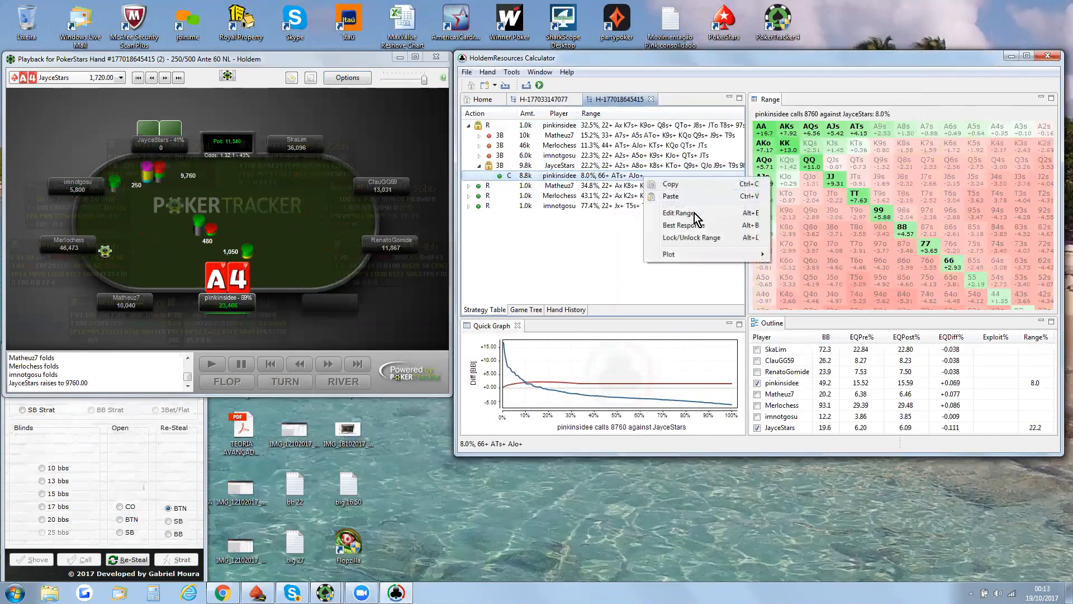
click(685, 225)
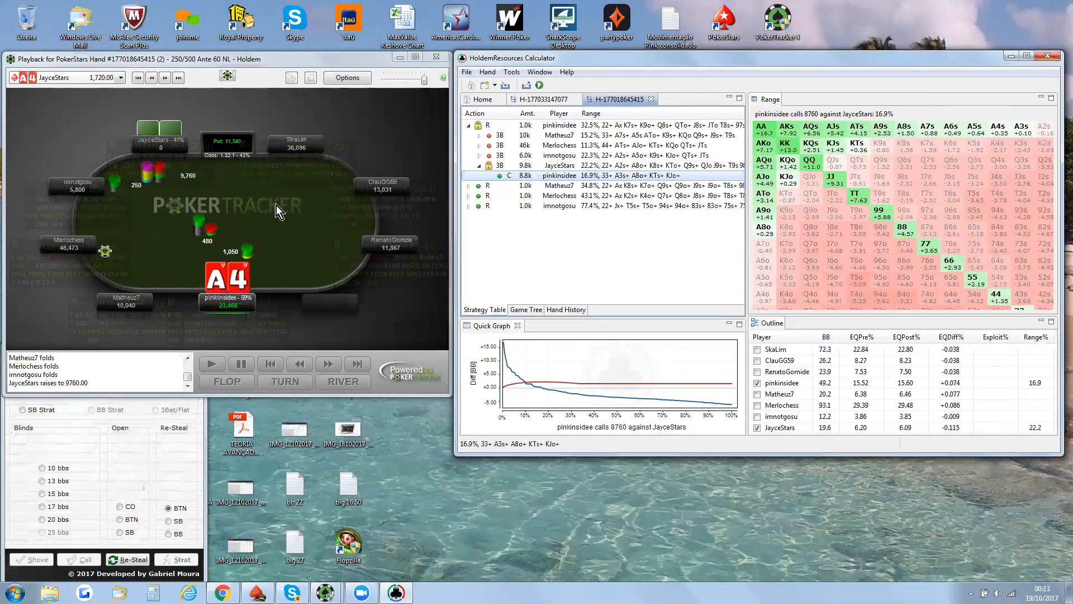
mouse_move(160, 179)
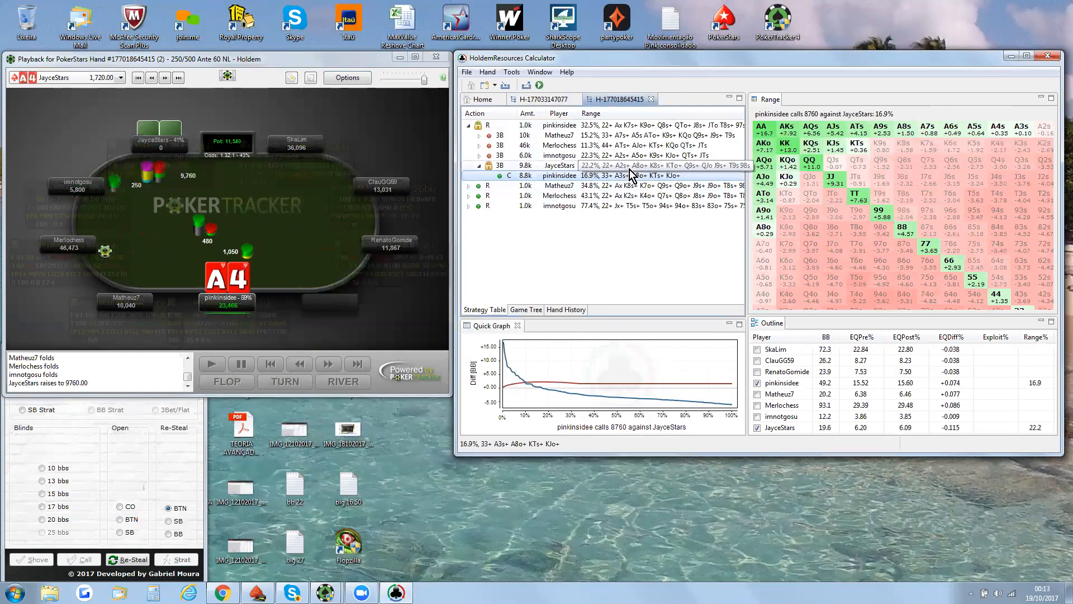
mouse_move(199, 177)
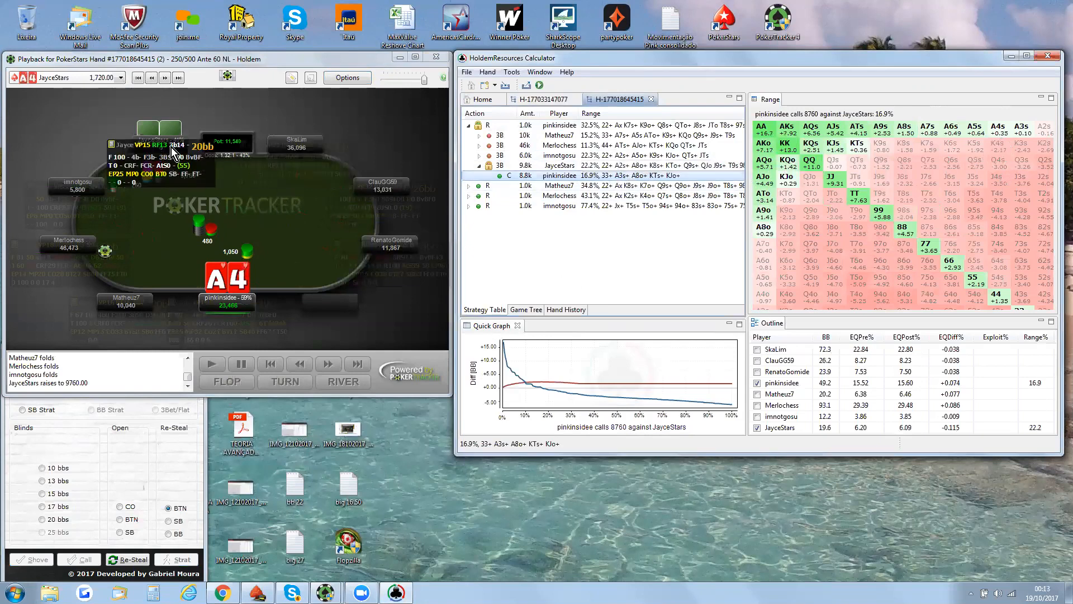
mouse_move(174, 163)
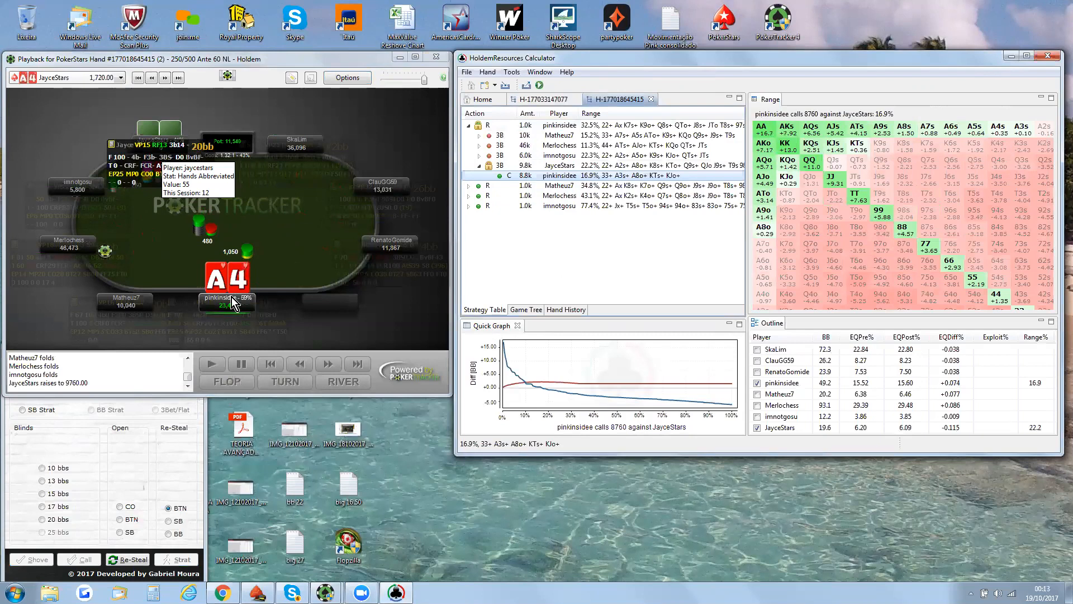
Switch to ShootUP and display the 20 bbs re-steal chart for BB against a CO open beside the replayer
click(200, 465)
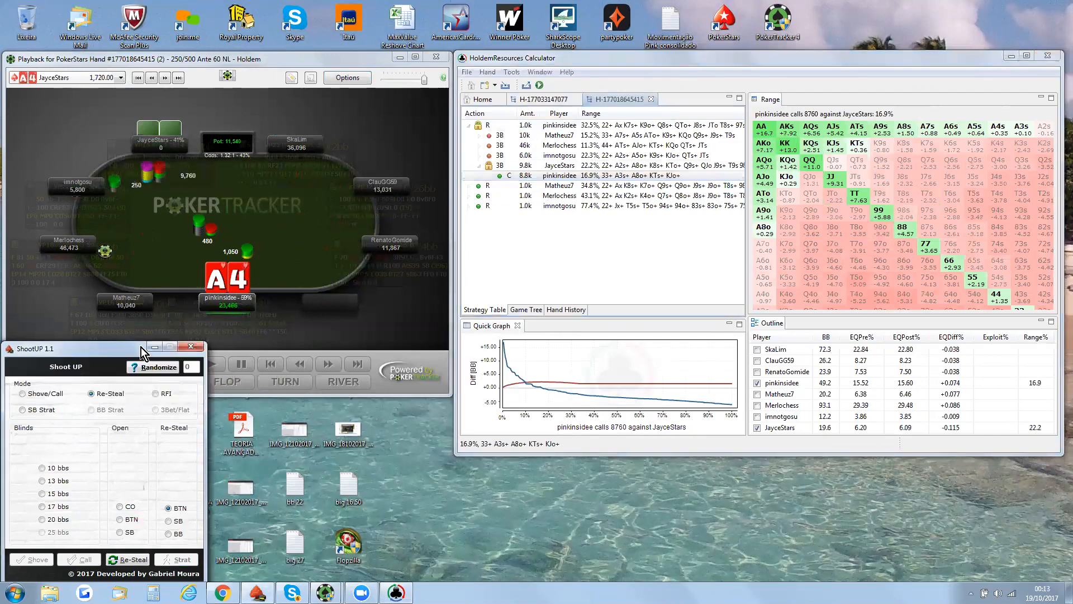
drag(141, 347, 258, 344)
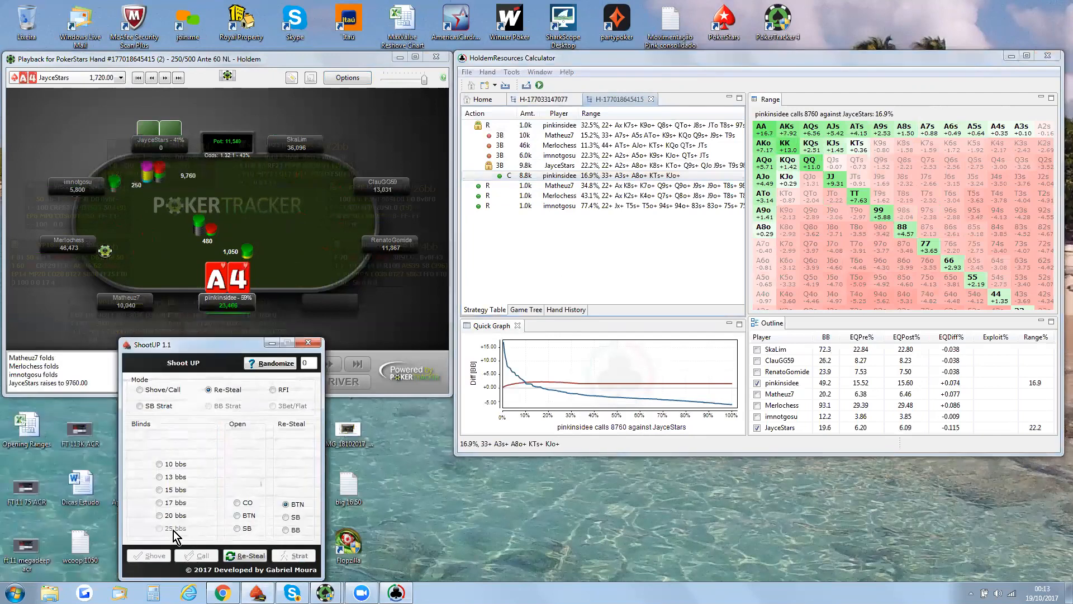
click(238, 503)
click(286, 530)
click(254, 556)
drag(367, 337, 580, 274)
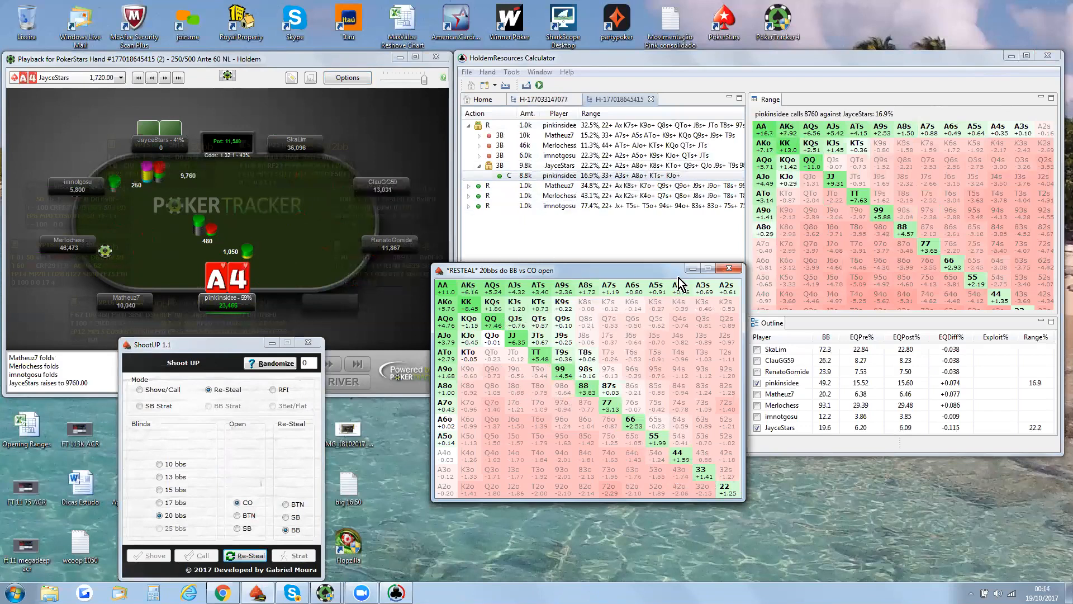
Close the re-steal chart and load the J-T suited hand in the PokerTracker replayer
click(730, 271)
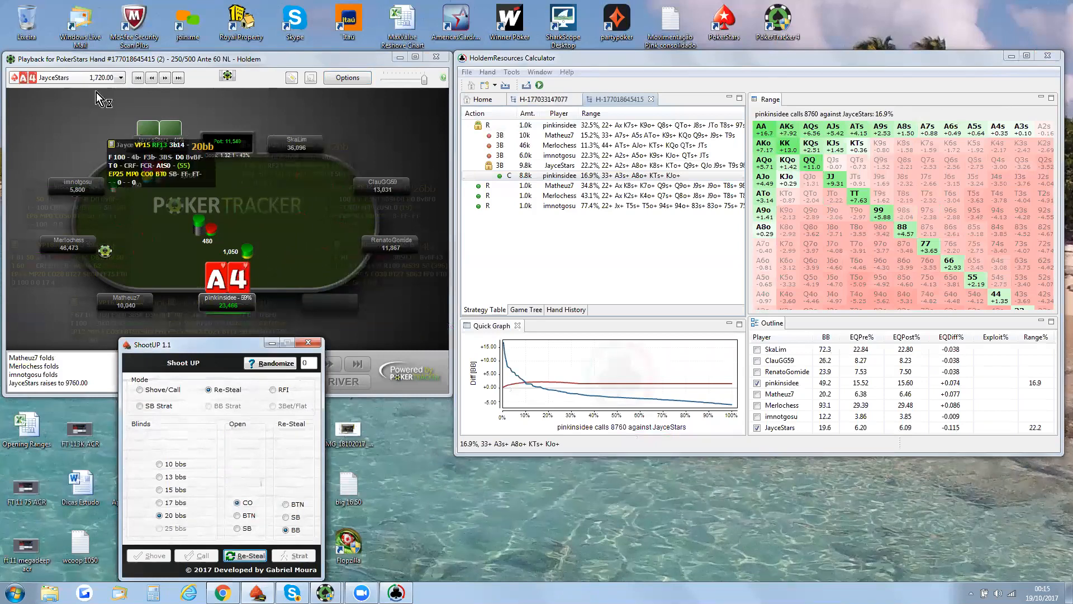
click(123, 79)
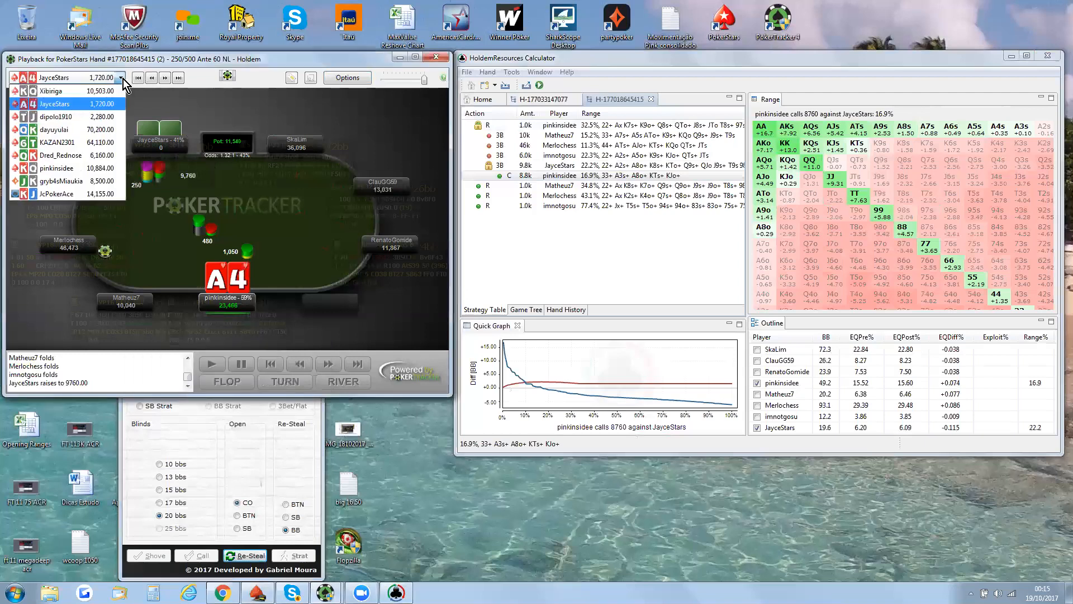
click(105, 119)
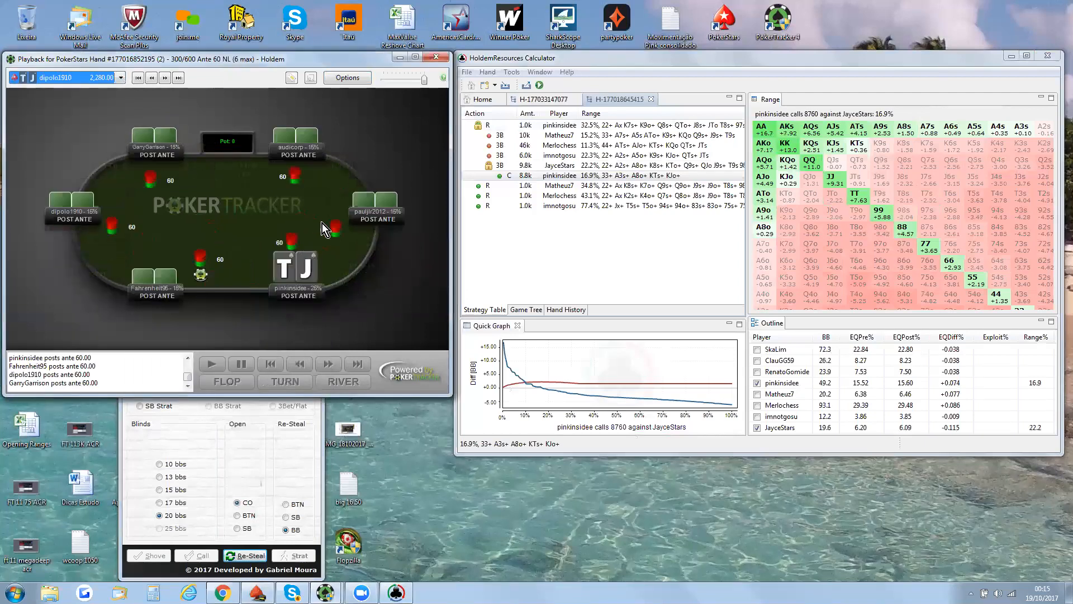
Start a new advanced hand setup, and replay the hand through the small blind's all-in while checking the players' HUD stats
click(479, 100)
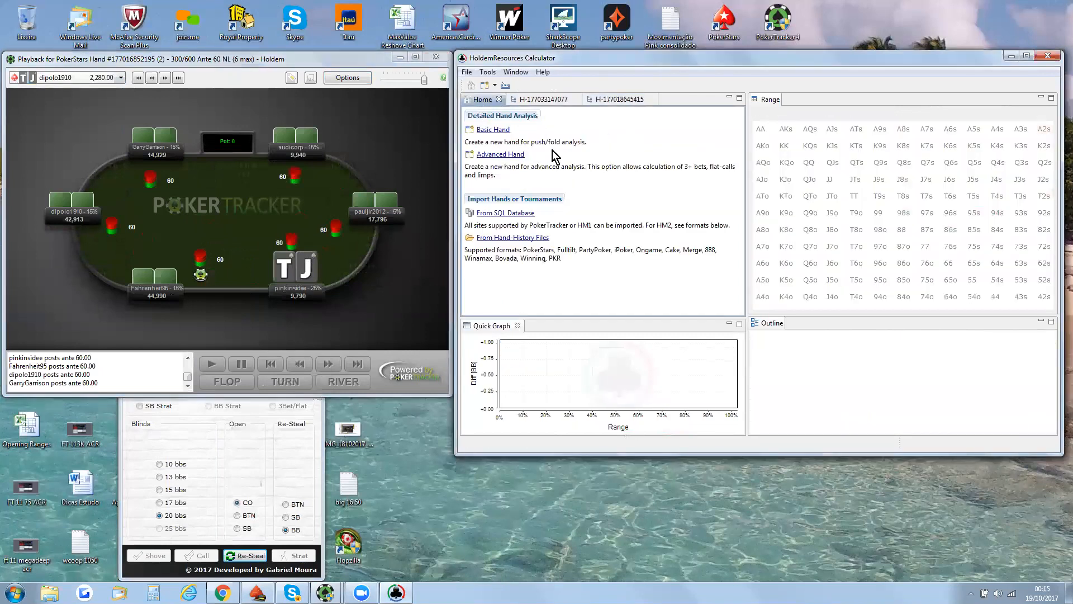
click(513, 155)
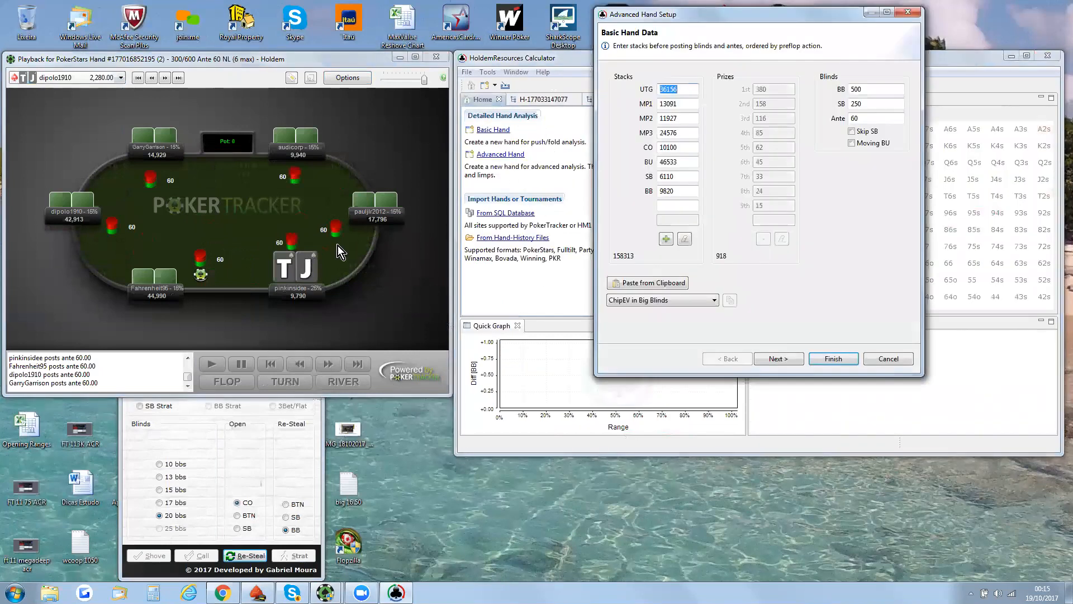
click(356, 268)
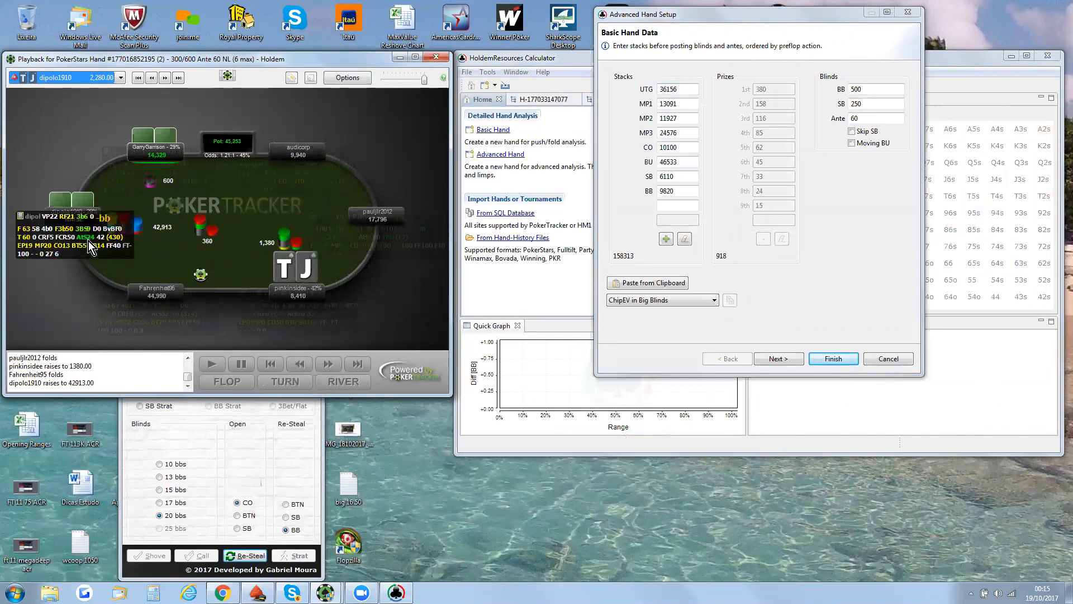
mouse_move(301, 317)
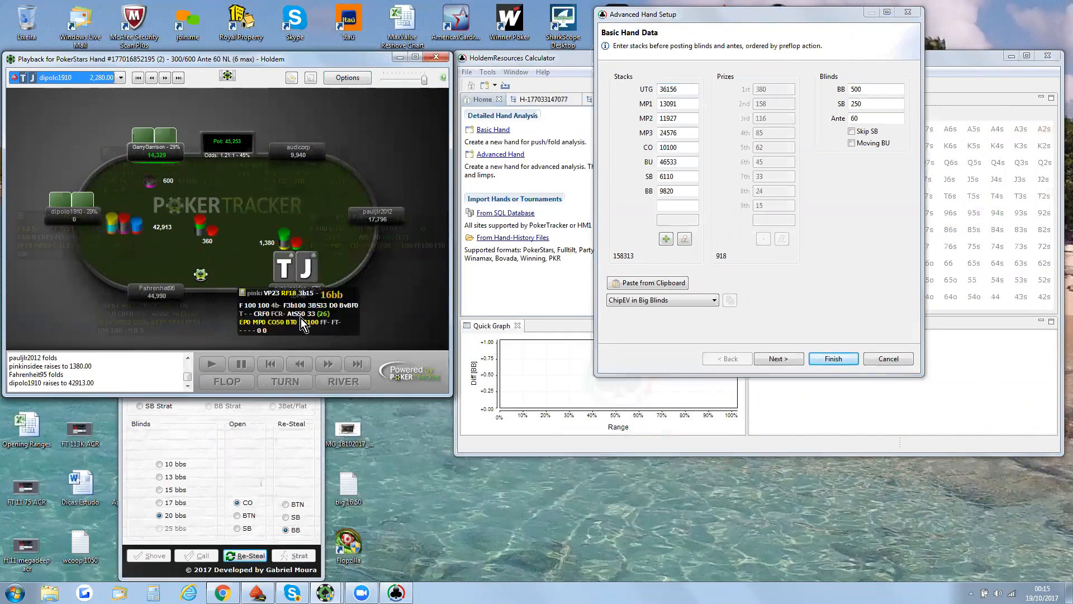
mouse_move(191, 186)
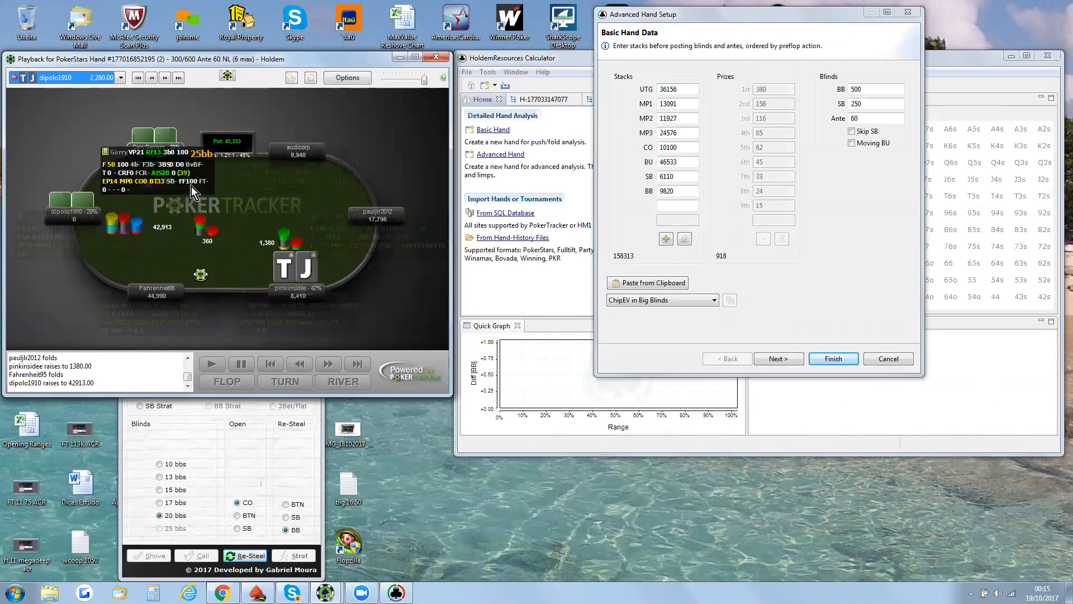
mouse_move(95, 247)
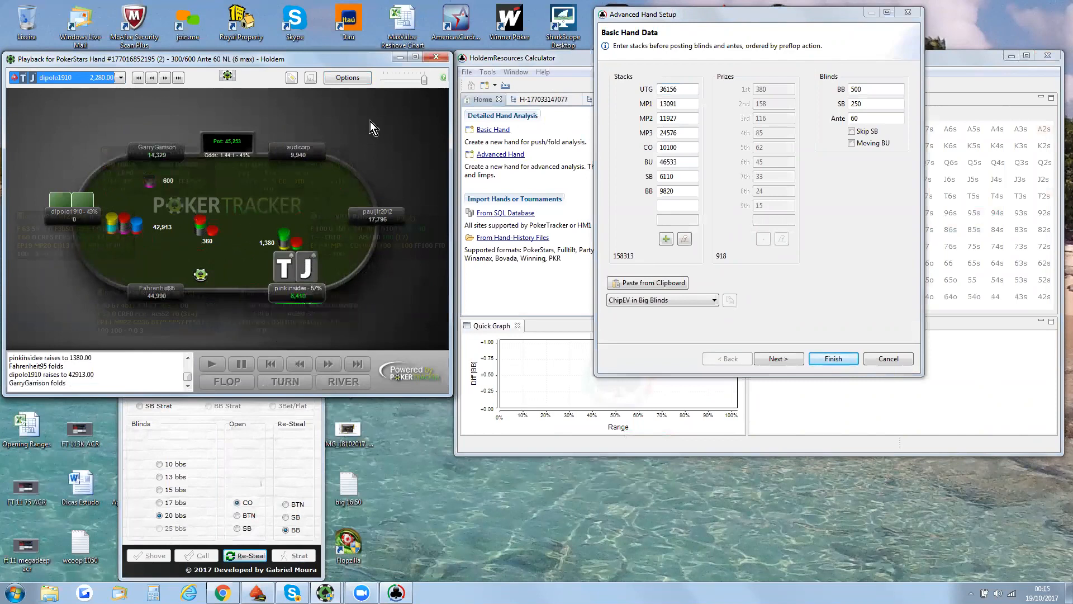
Copy the replayed hand's full history text from its hand details and paste it into the advanced hand setup
click(351, 78)
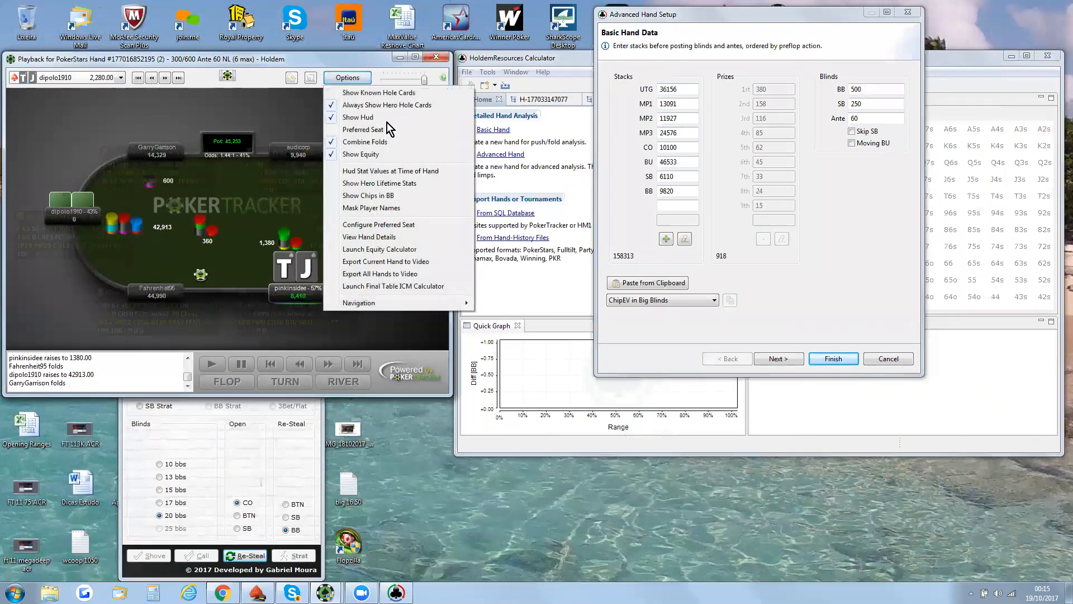
click(401, 242)
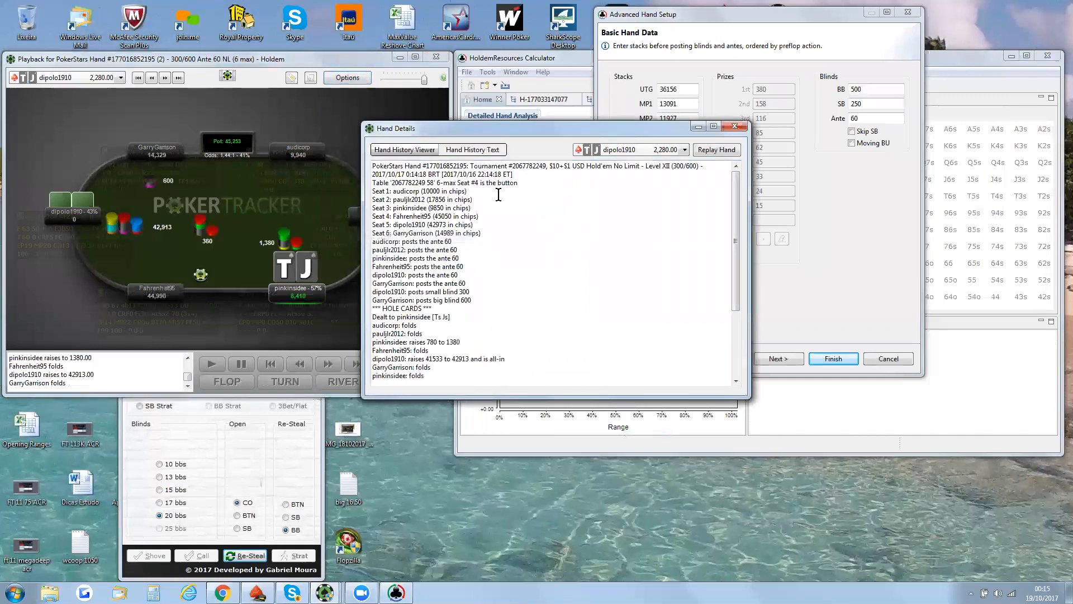
key(ctrl+a)
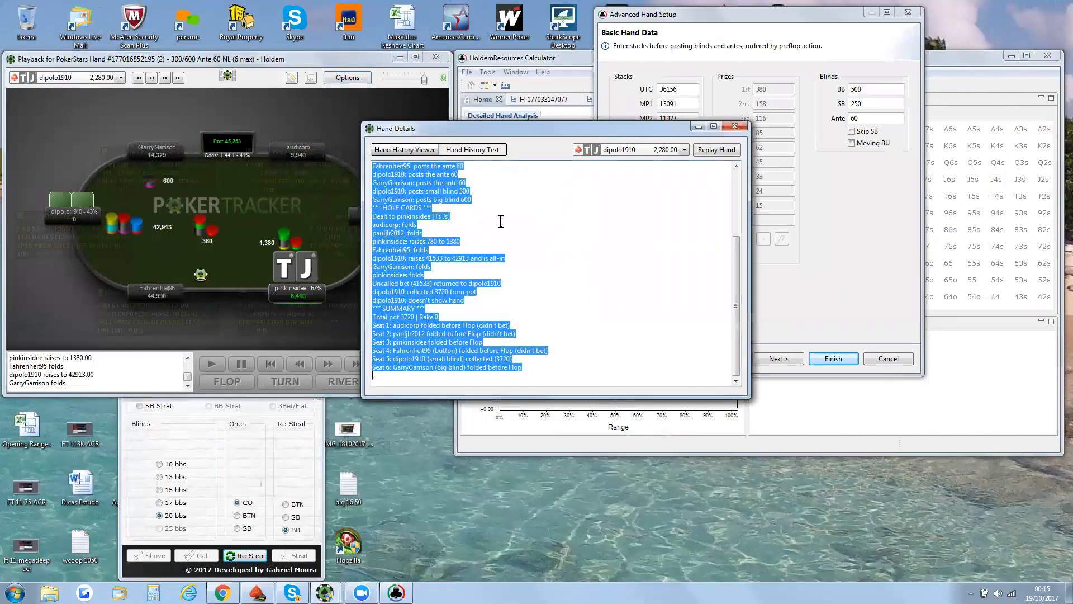
click(734, 127)
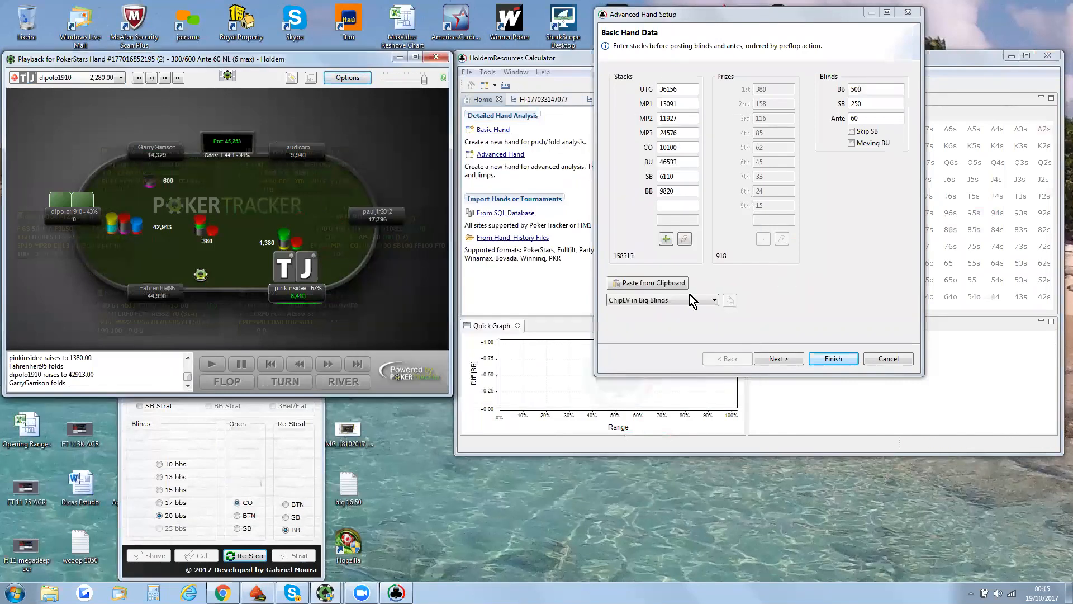
click(671, 284)
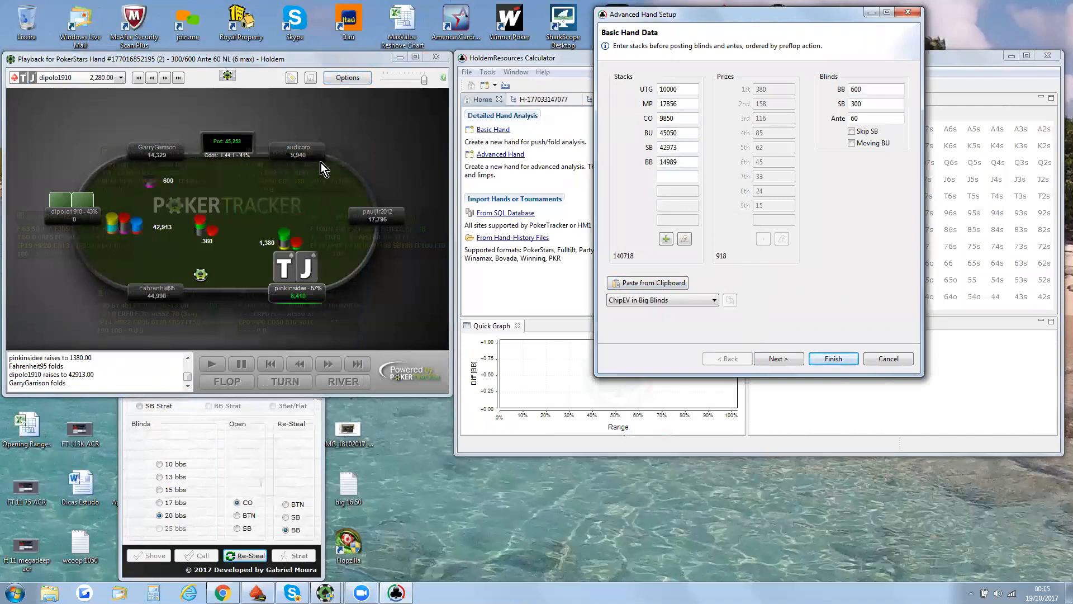
Set the open size to 2.3 in the betting setup, recheck the bet sizing and proceed to the spot selection
click(776, 361)
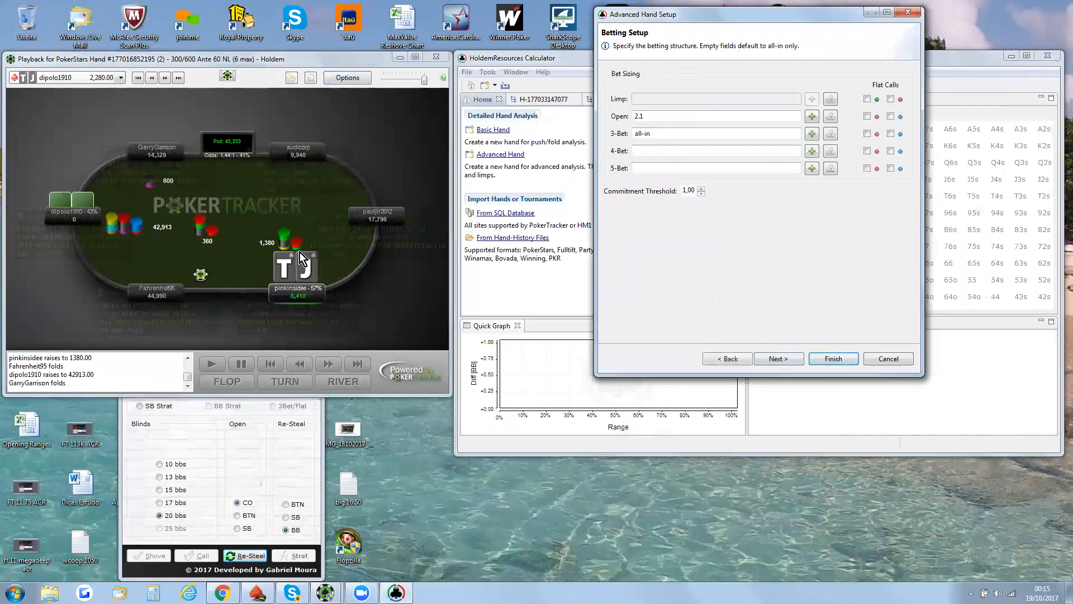
click(643, 116)
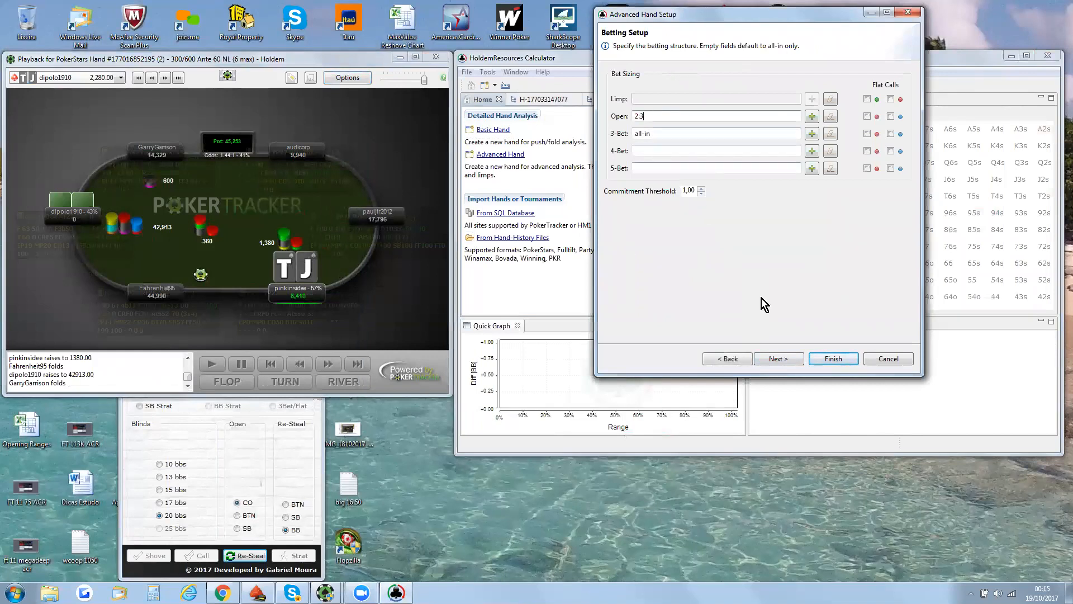
click(781, 357)
click(641, 90)
click(727, 358)
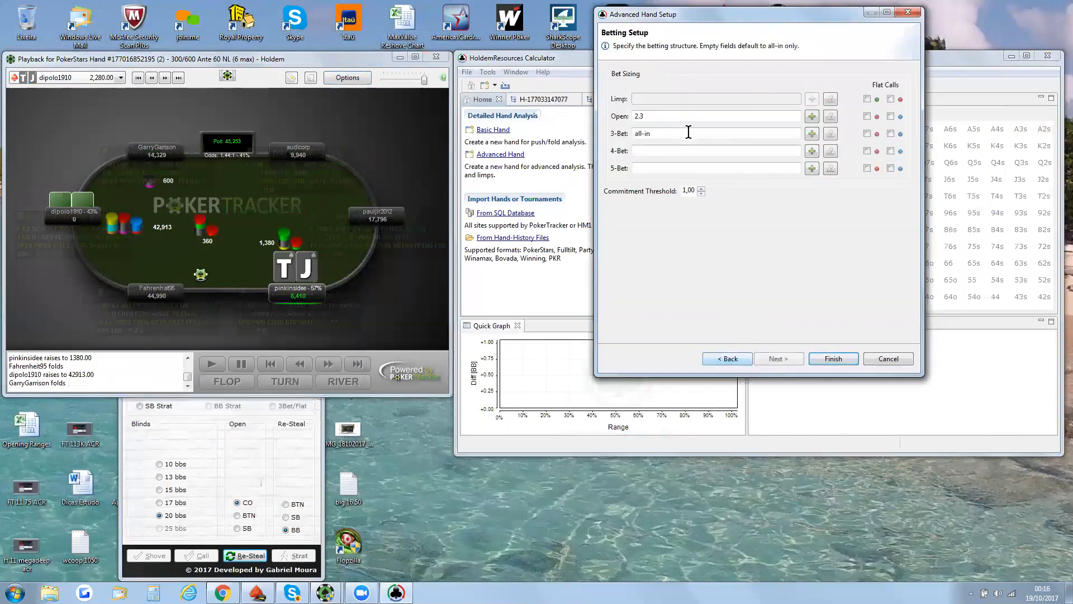
click(789, 358)
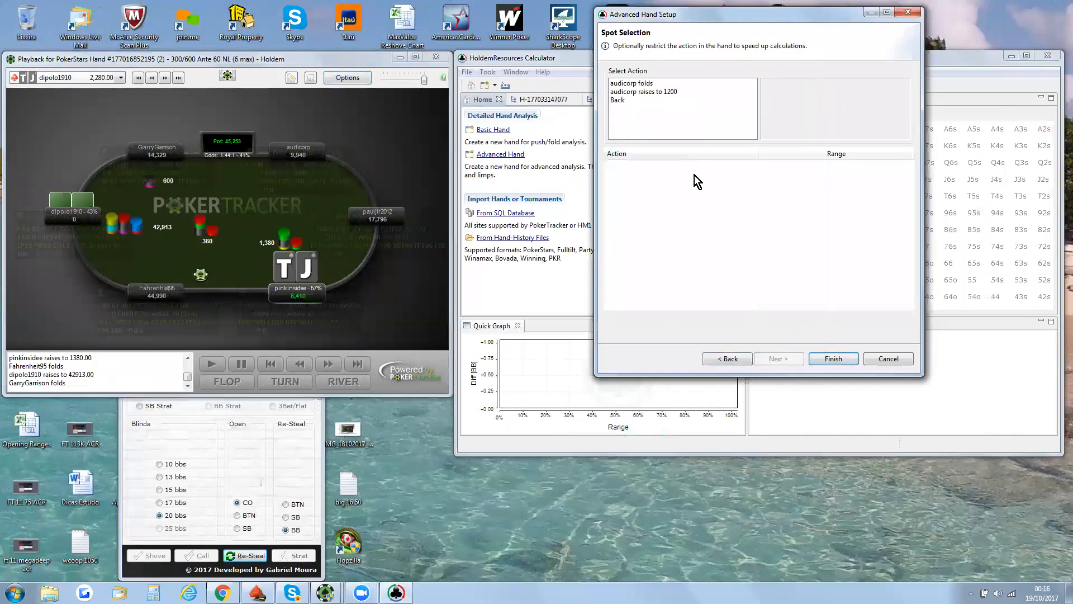
Restrict the action to folds by the first two players and calculate the hand
click(638, 84)
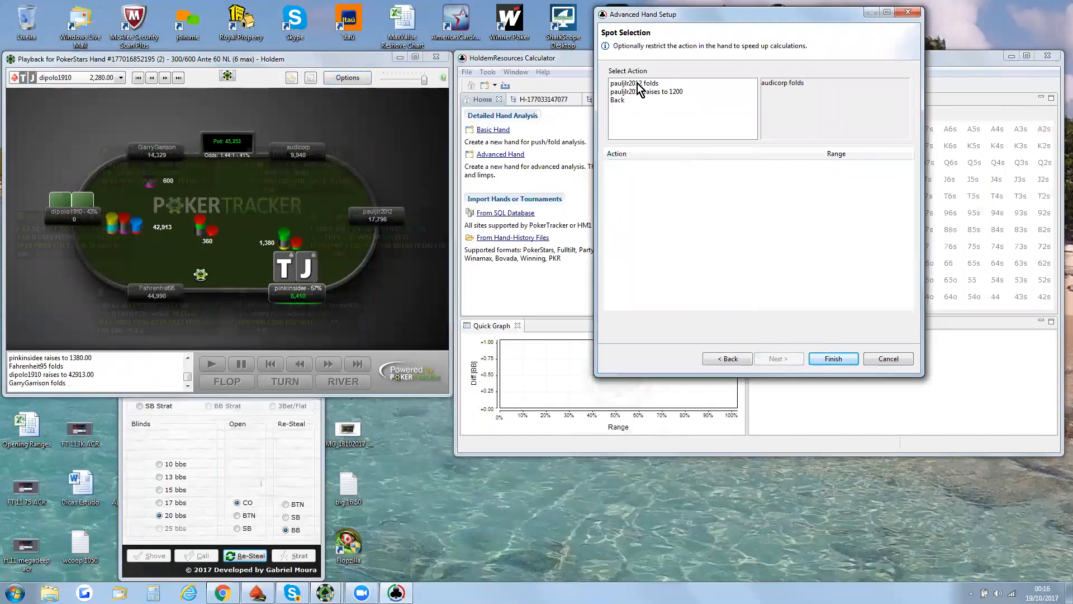
click(638, 83)
click(835, 358)
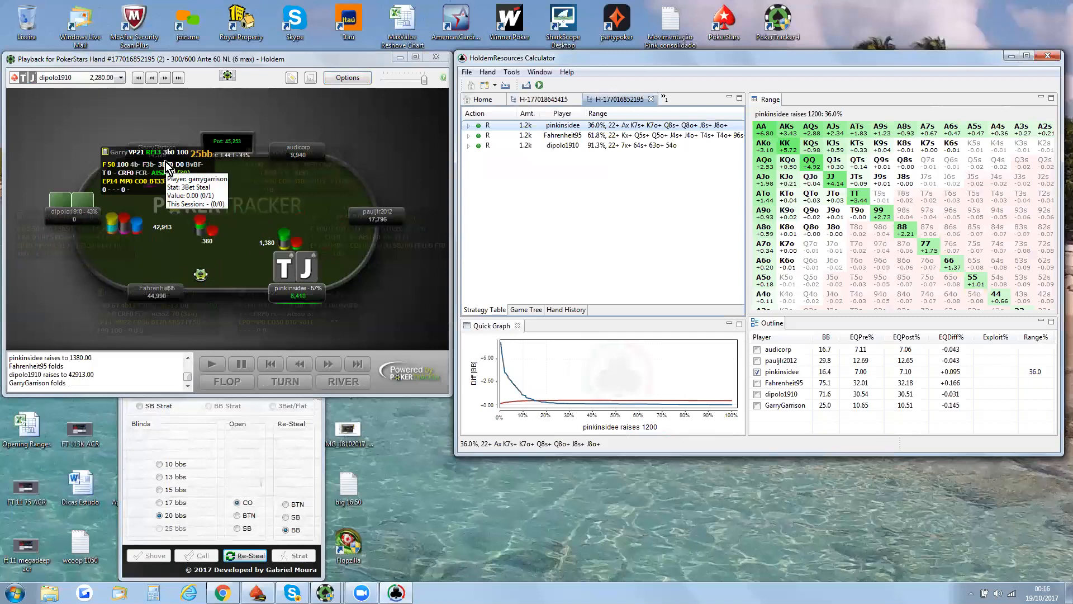
Expand the hero's raise and the small blind's 3-bet to examine the 3-betting and calling ranges
mouse_move(289, 318)
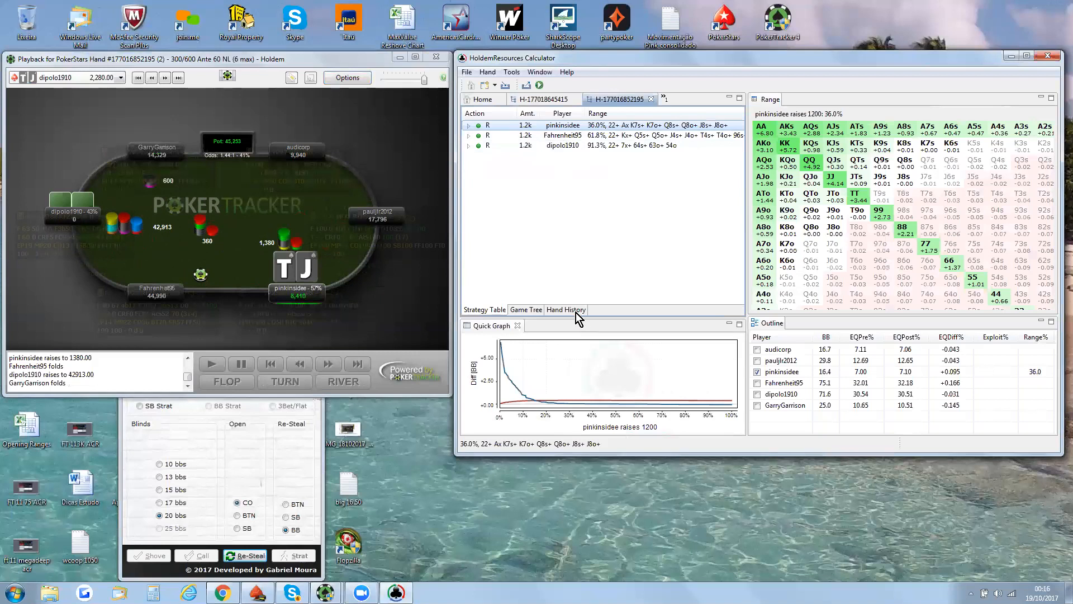
click(468, 125)
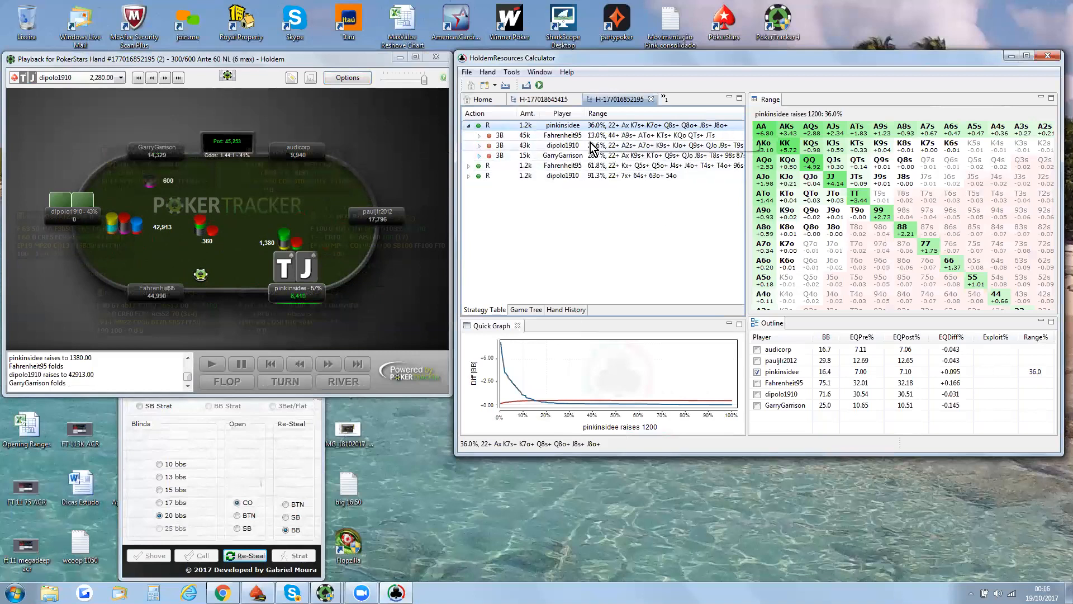
click(480, 146)
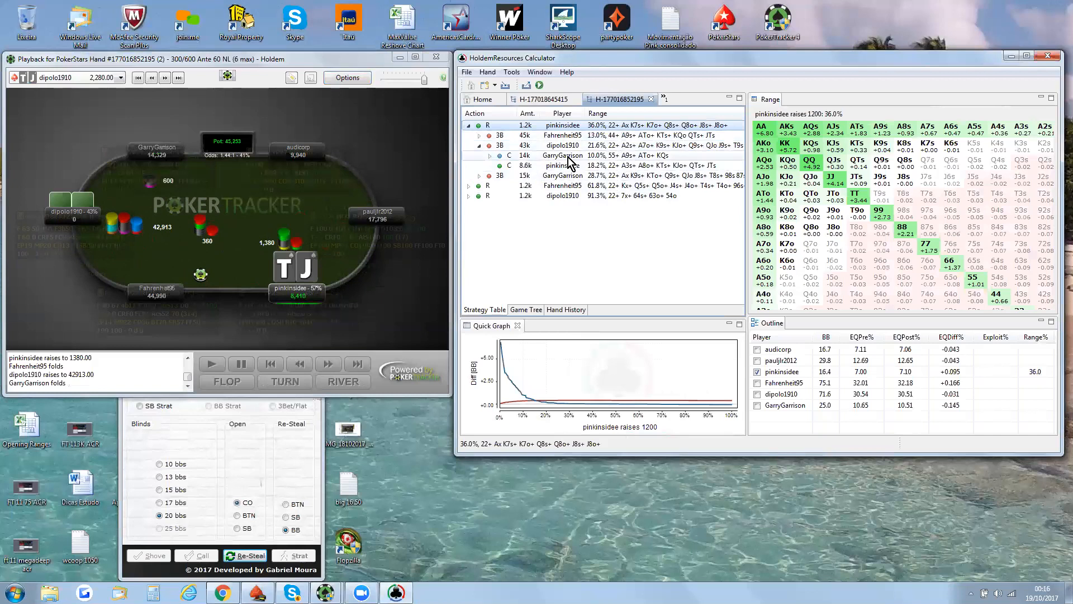
Edit the hero's raising range to fully include T9s, T8s, 98s, Q8s, J8s and Q8o, and remove J8o and K6o
double_click(575, 124)
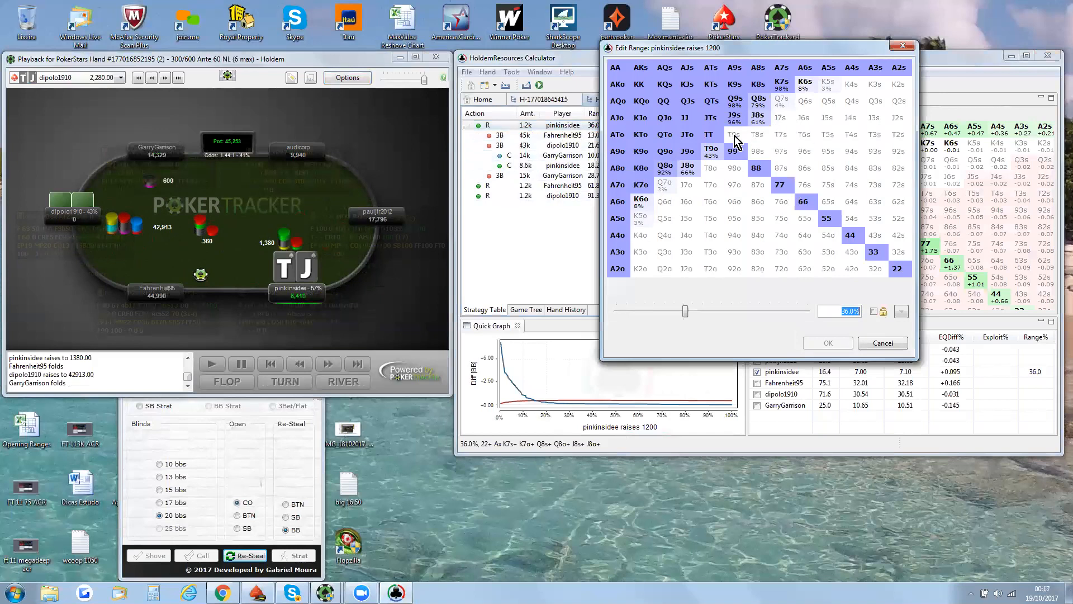
click(760, 148)
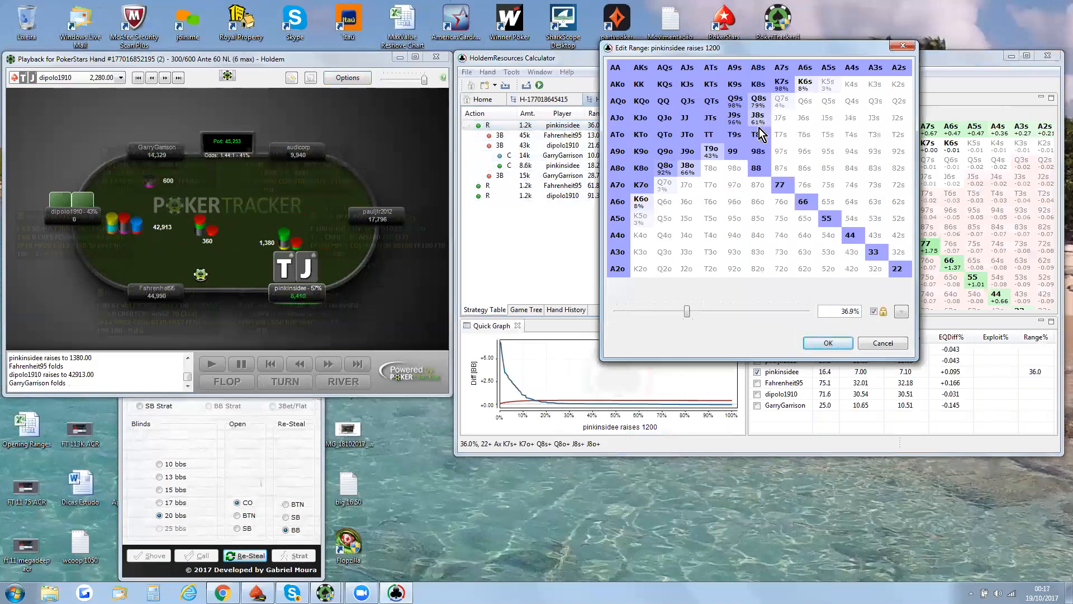
click(764, 100)
click(688, 168)
click(669, 170)
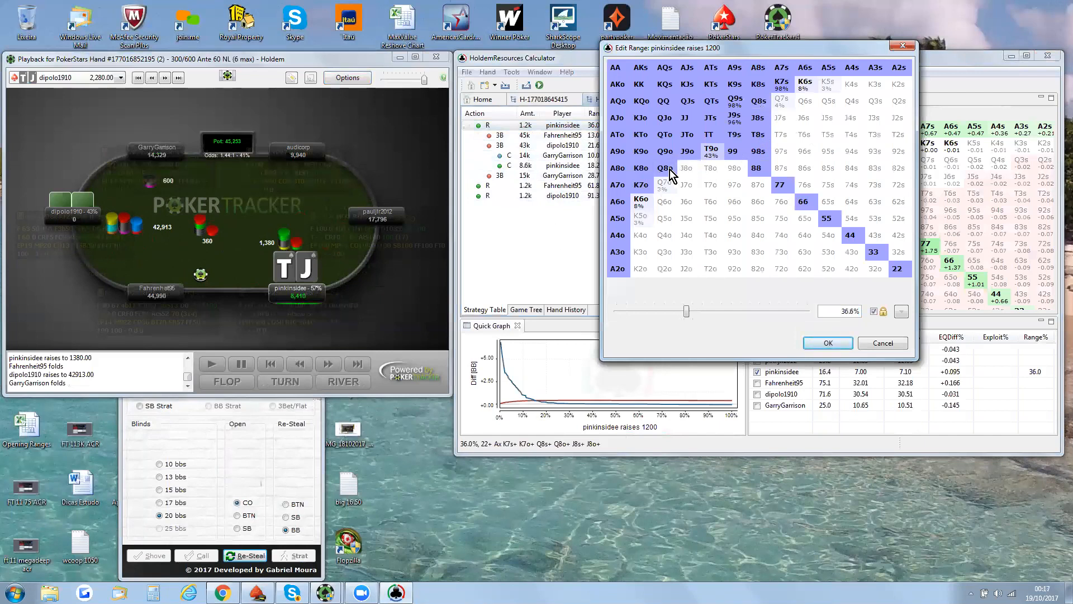
click(634, 206)
Widen the hero's raising range to 39.7% with 97s, 87s, 86s, 76s, 75s, 65s, 54s, K7s, K6s, Q9s, Q7s, J9s and T9o, and apply it
click(780, 170)
click(783, 156)
click(805, 169)
click(806, 183)
click(829, 192)
click(829, 203)
click(855, 221)
click(805, 87)
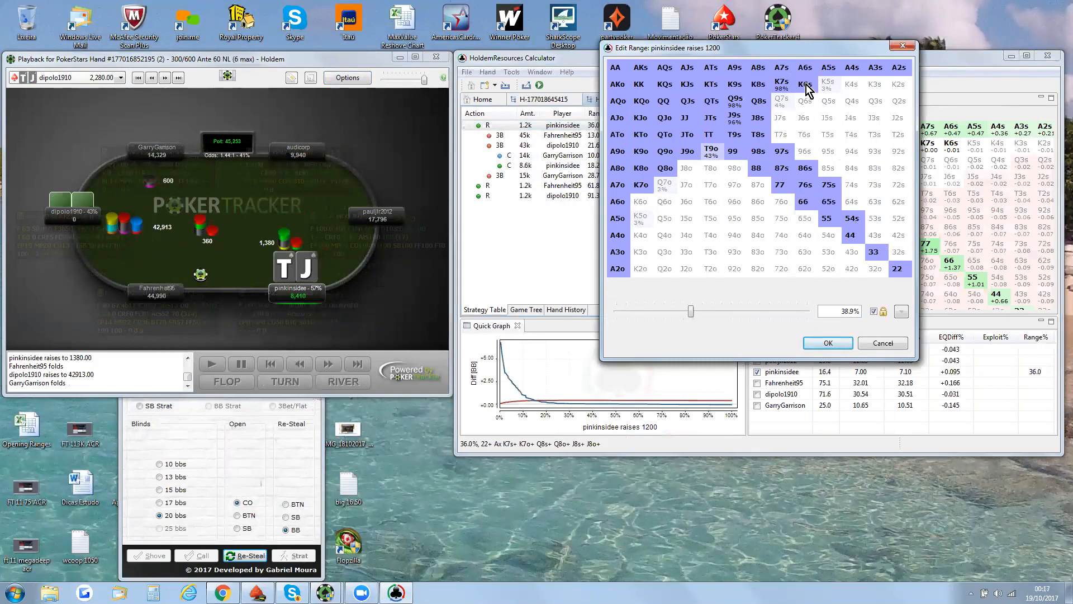
click(782, 85)
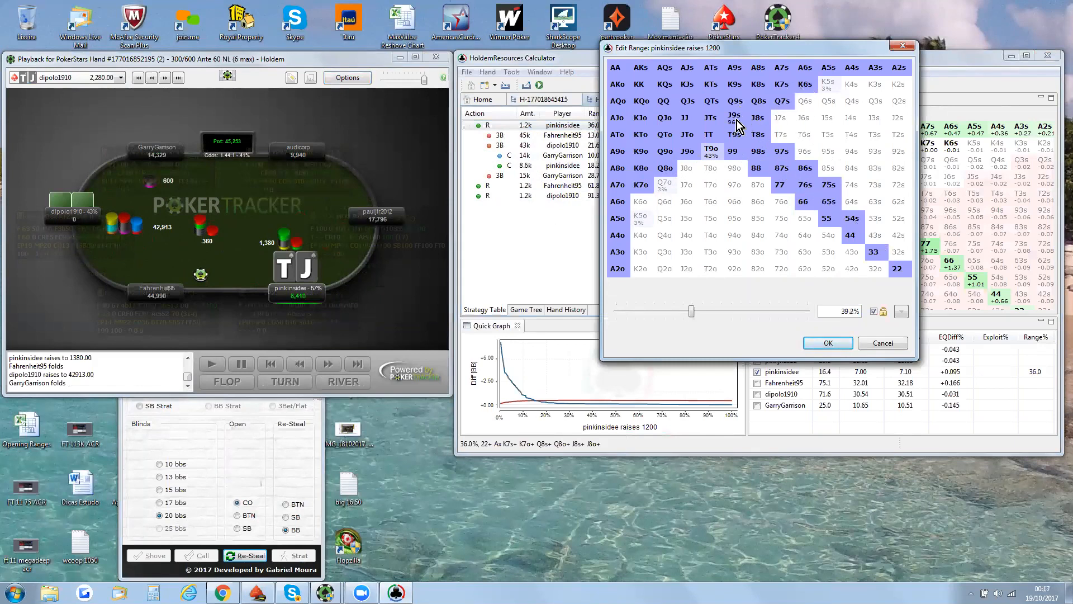
click(718, 152)
click(827, 343)
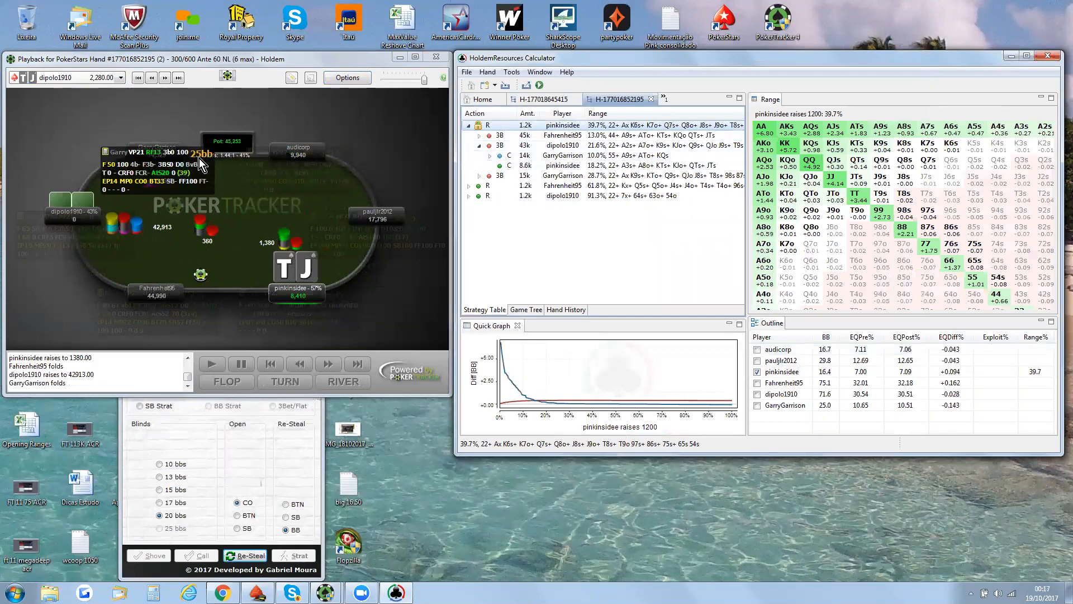
Edit the small blind's all-in 3-bet range to remove the pairs 55 to 22 and A9o, A8o and A7o
double_click(583, 151)
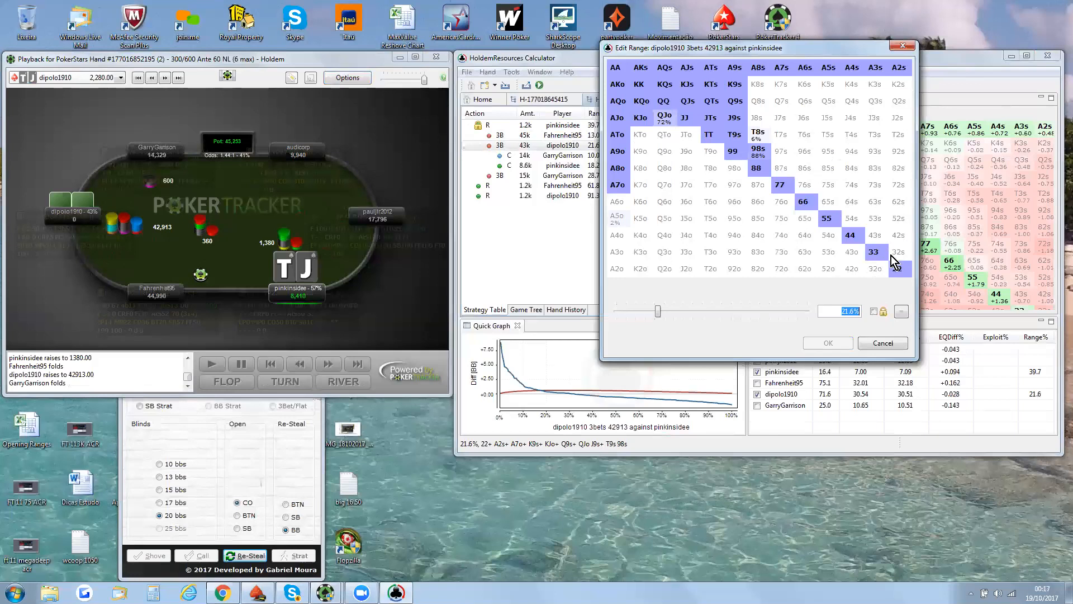
drag(900, 270, 833, 227)
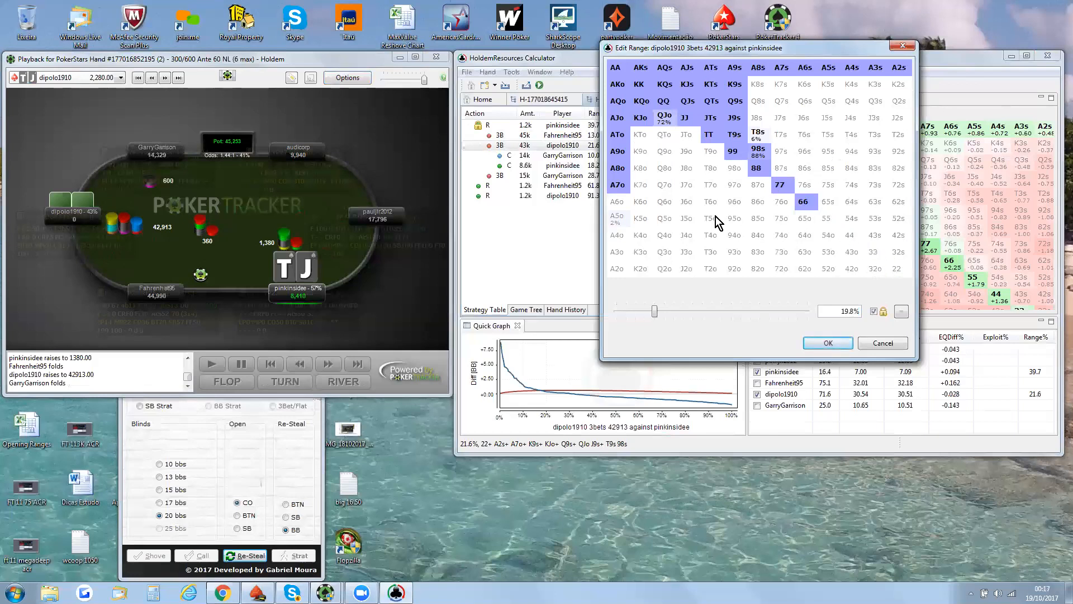
click(619, 185)
click(621, 173)
click(622, 153)
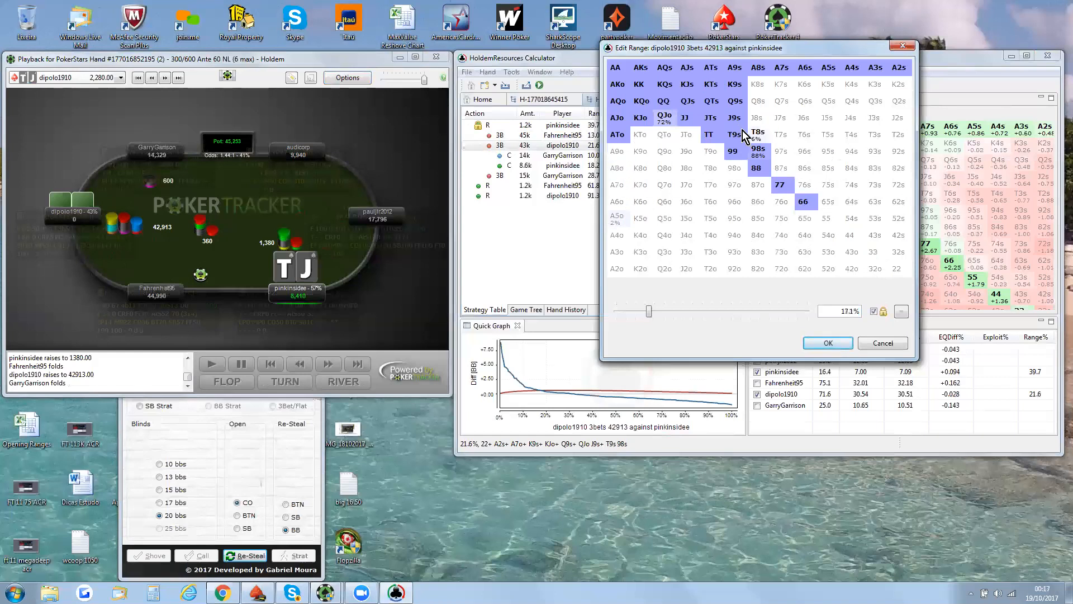
Remove T8s, 98s, T9s, J9s, Q9s, K9s, A8s through A2s, QJo and KJo from the small blind's all-in 3-bet range
click(757, 135)
click(742, 133)
click(740, 118)
click(737, 84)
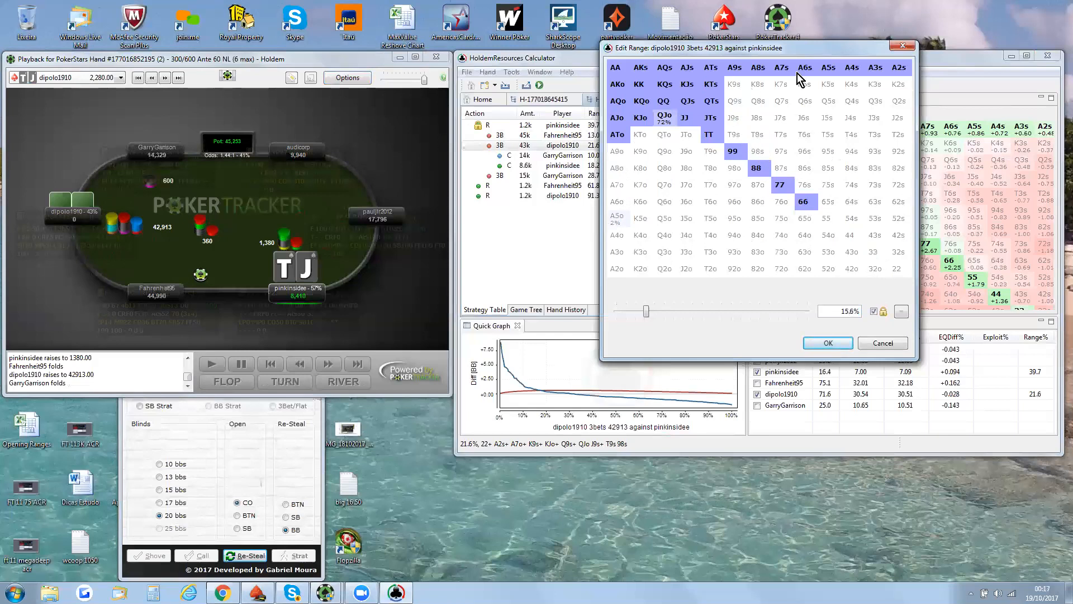
click(851, 68)
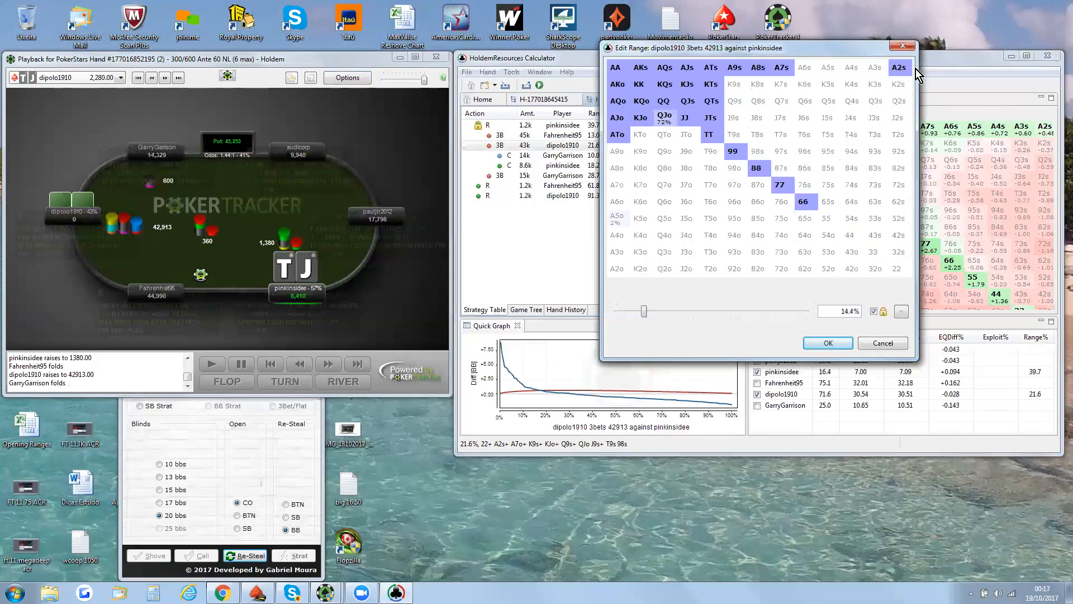
click(782, 68)
click(758, 68)
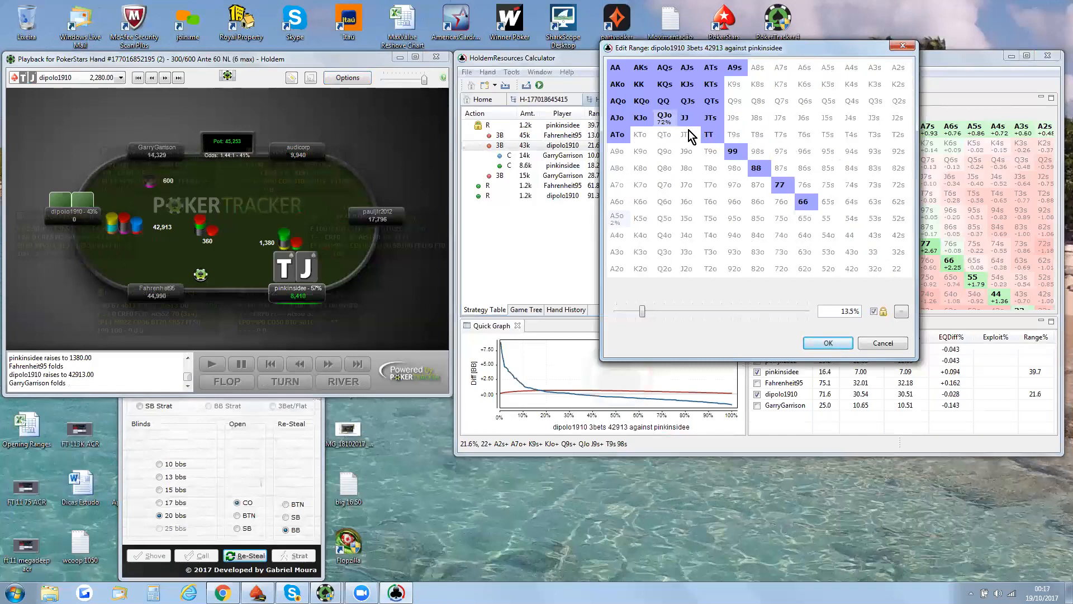
click(665, 120)
click(641, 120)
Weight A9s, KTs, QTs, JTs and KQo at 60% in the small blind's all-in 3-bet range and apply the edited range
right_click(717, 116)
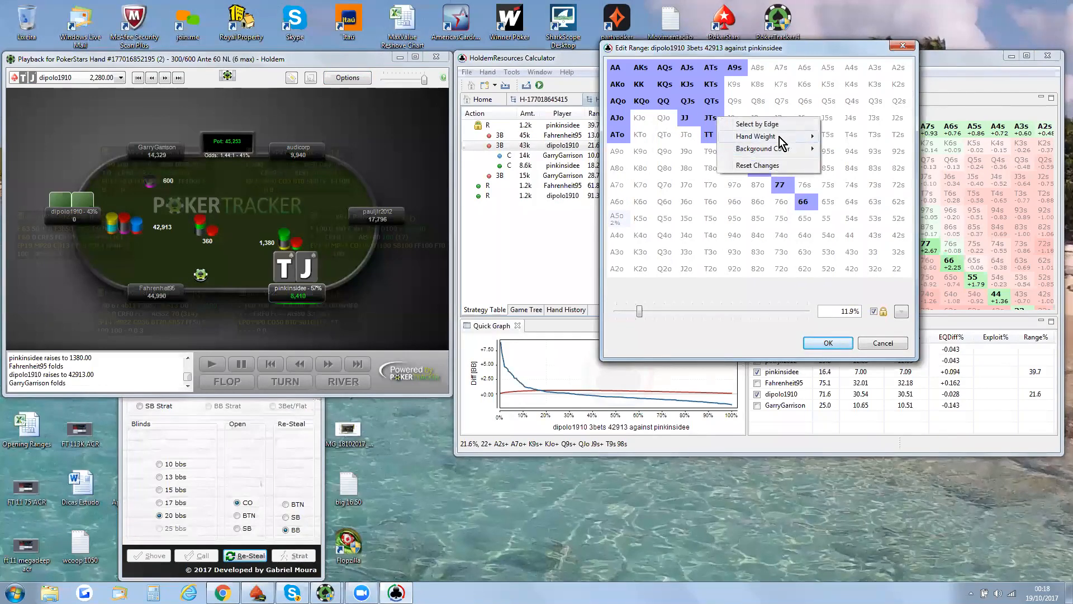
mouse_move(818, 138)
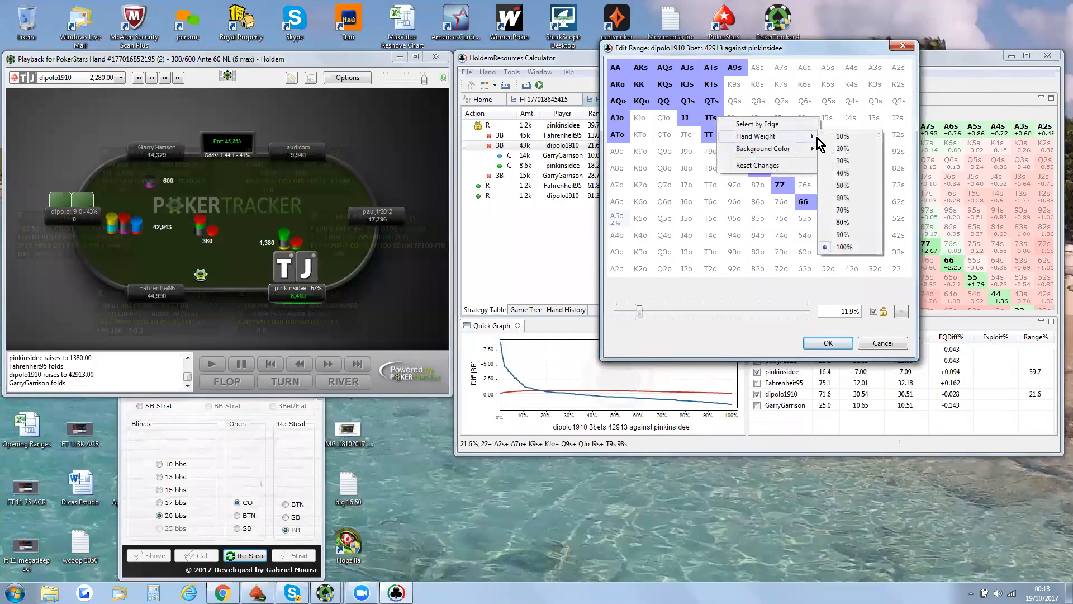
click(853, 198)
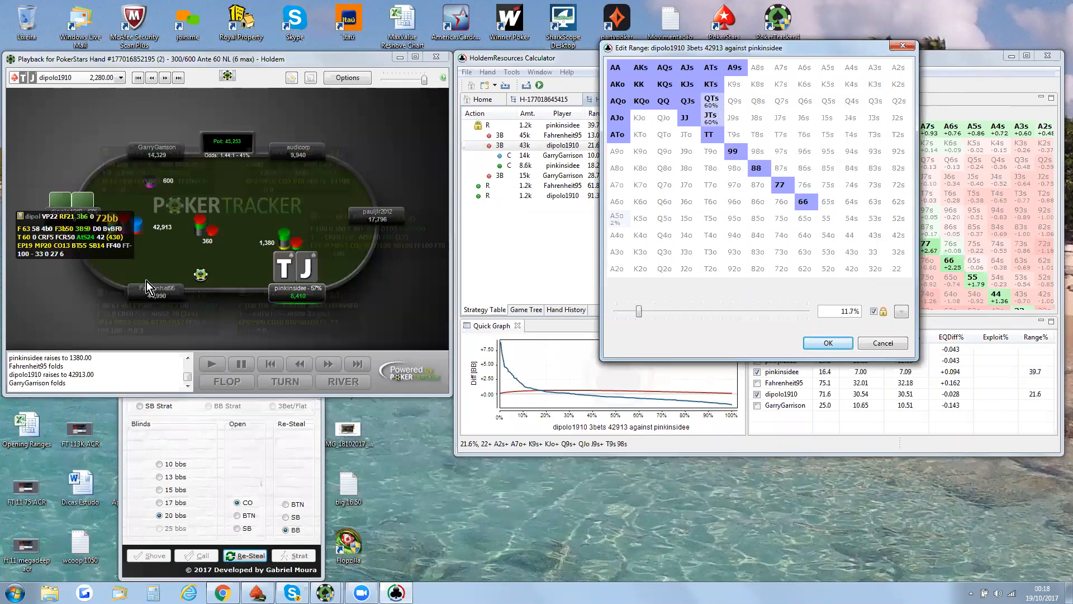
click(715, 90)
click(643, 100)
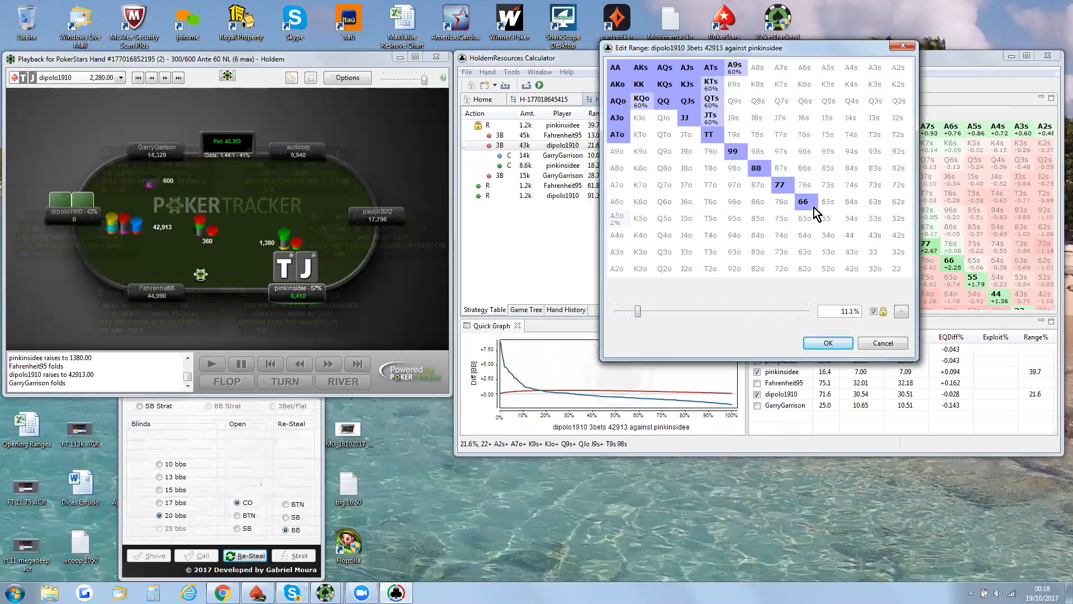
click(828, 218)
click(827, 220)
click(826, 343)
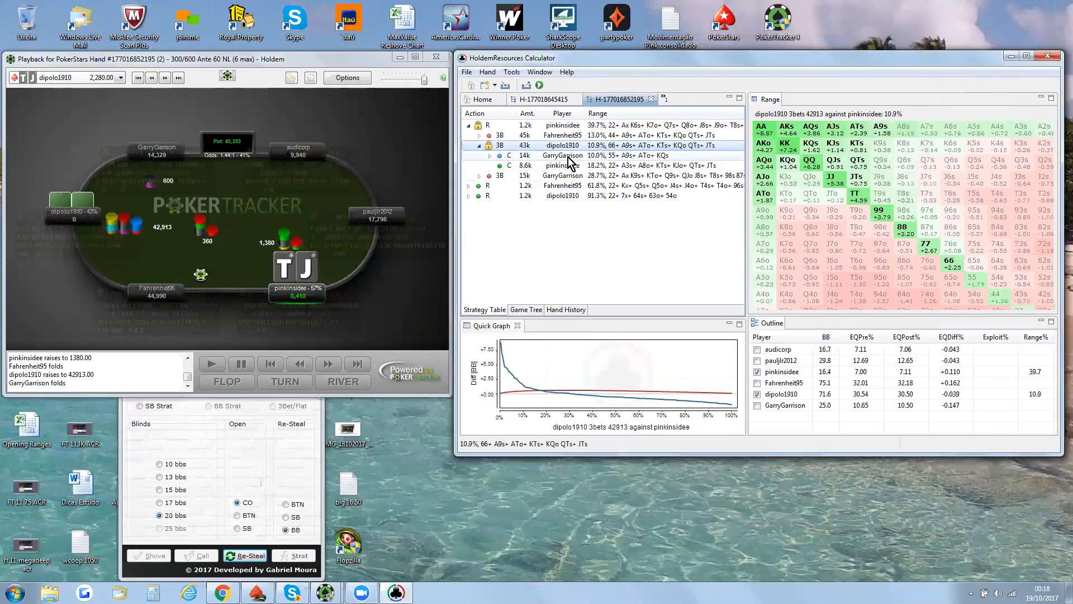
Calculate the best response for the hero's call against the small blind's all-in 3-bet when the big blind folds
mouse_move(200, 169)
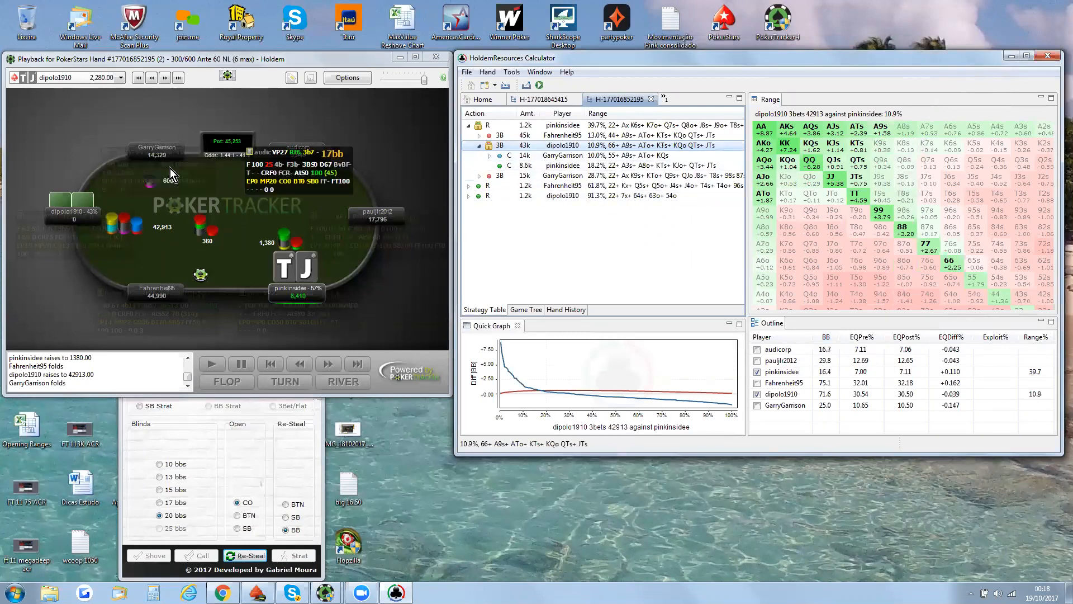
click(527, 165)
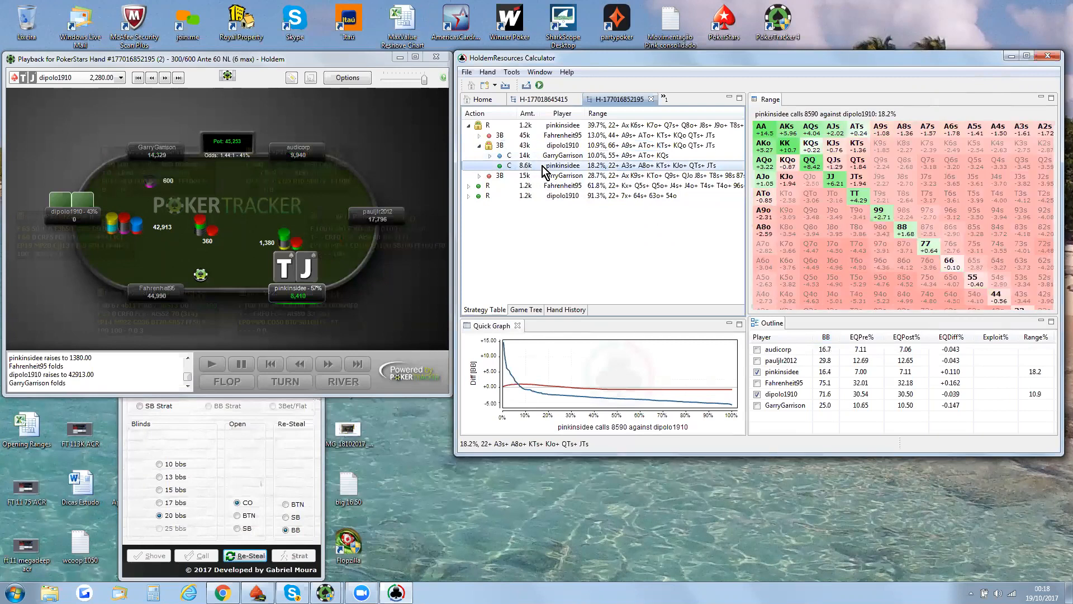
right_click(536, 166)
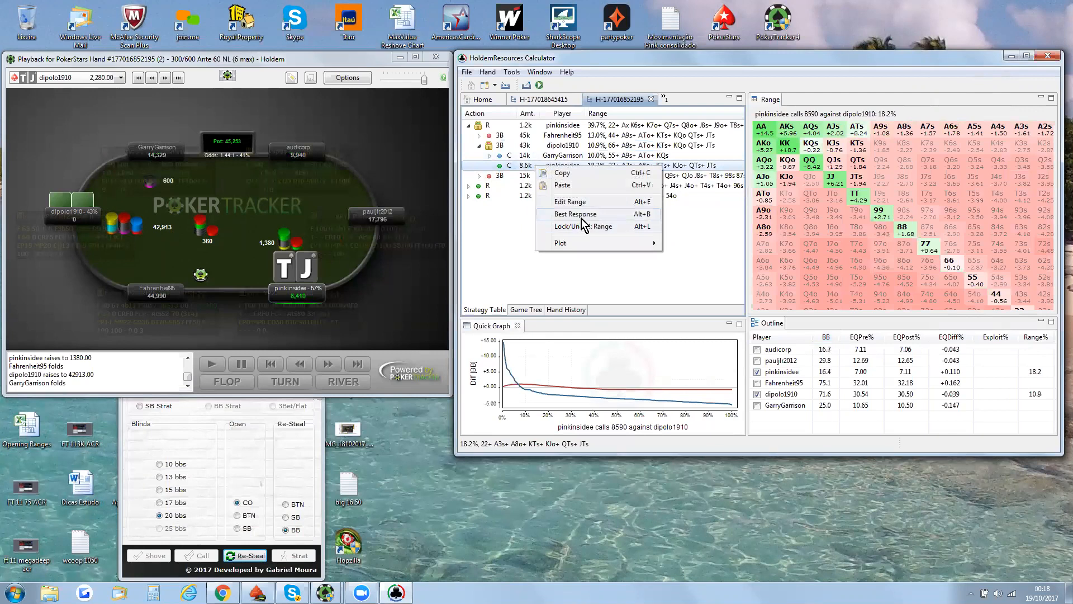
click(581, 219)
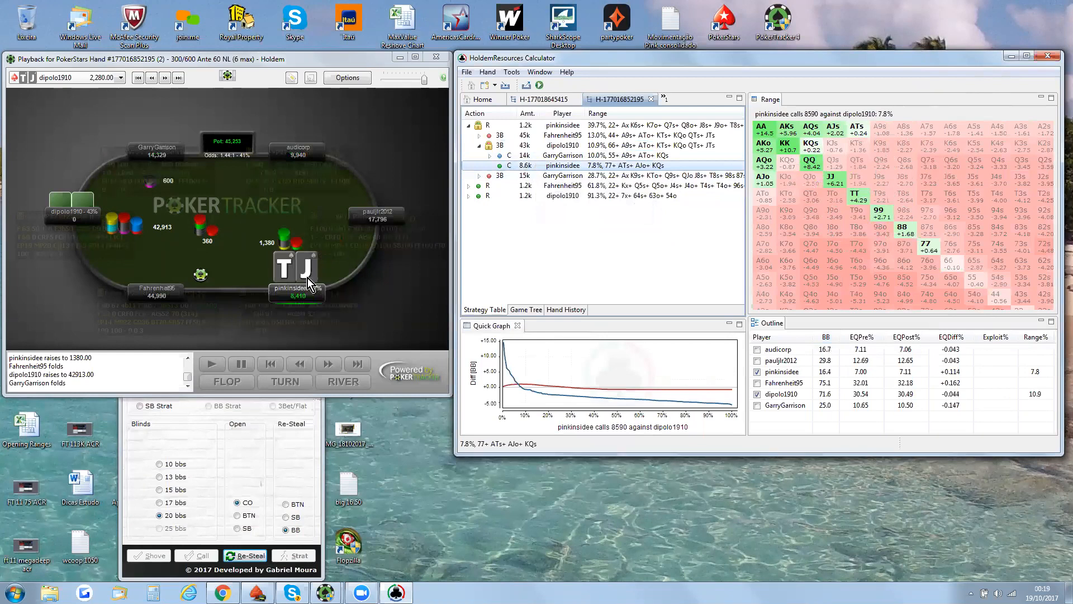
Edit the big blind's calling range to remove 66, 55, A9s and A8s, weight 77, ATs and ATo at 70%, and apply it
mouse_move(165, 160)
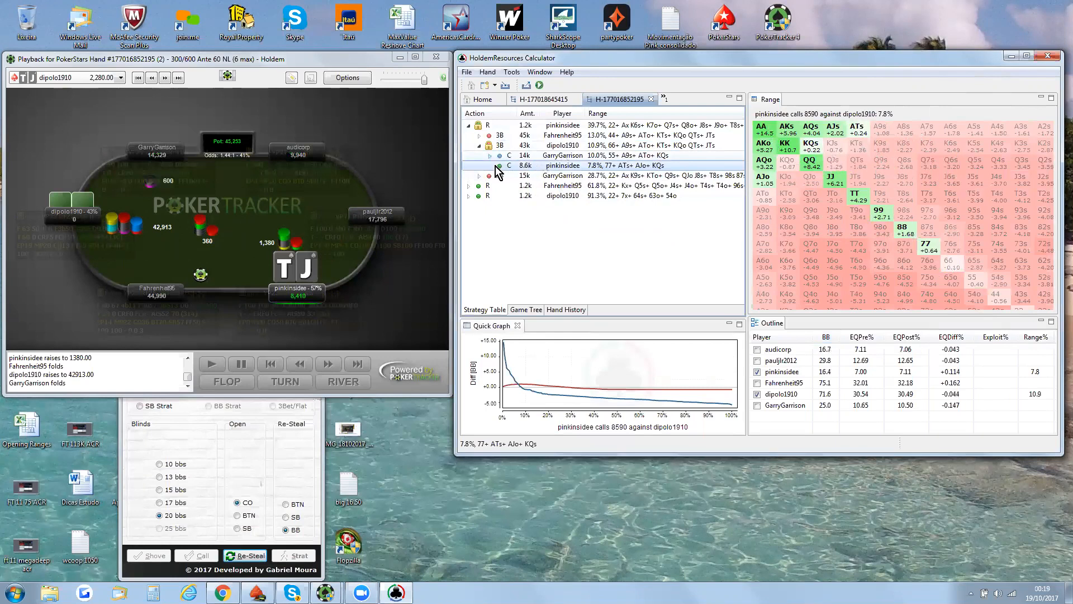
mouse_move(168, 179)
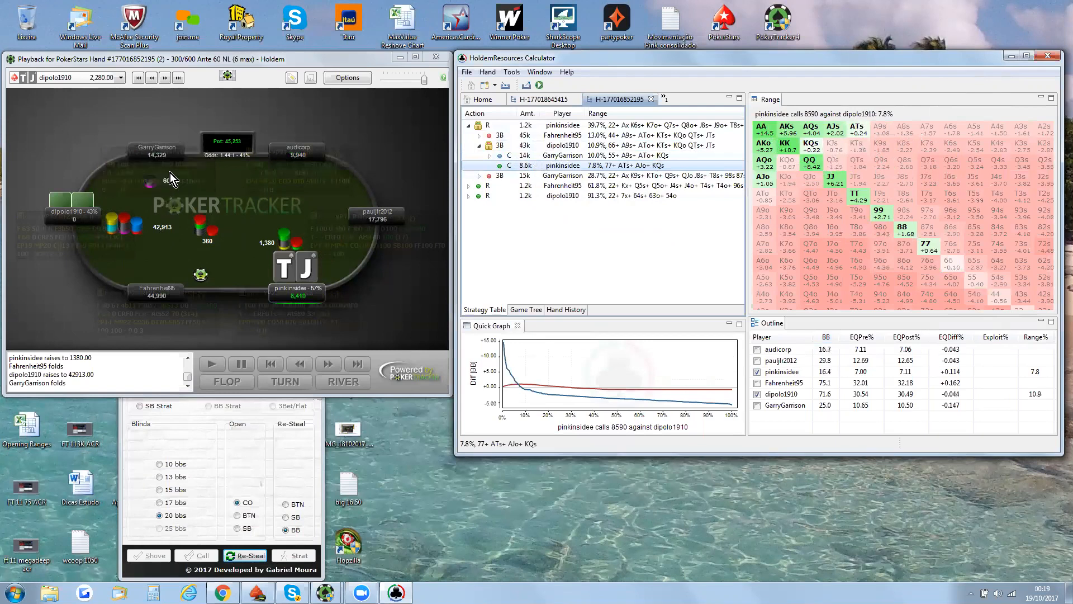
double_click(550, 156)
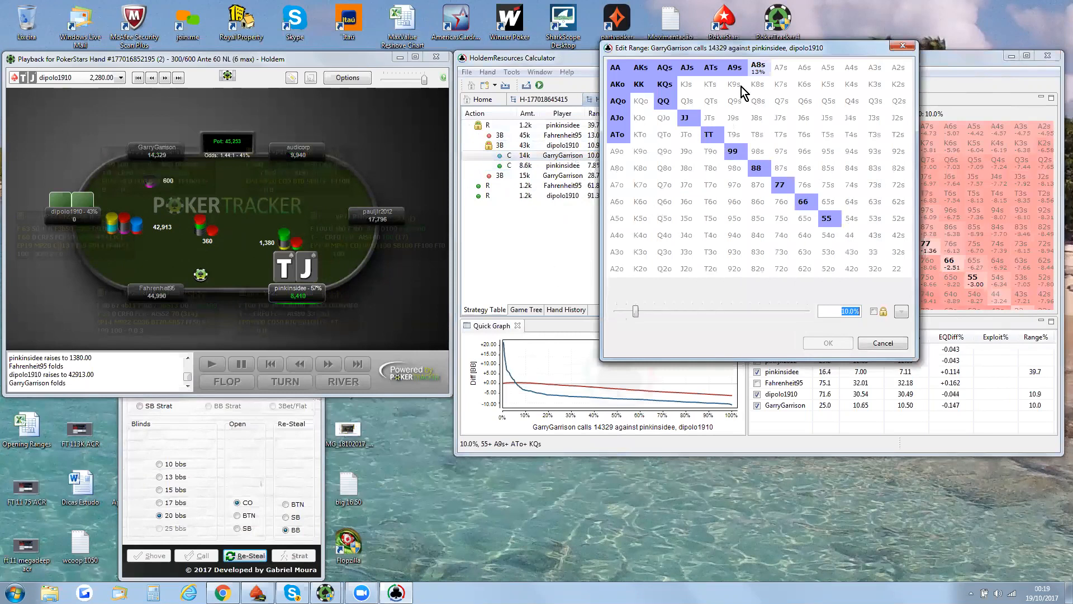
click(826, 220)
click(806, 204)
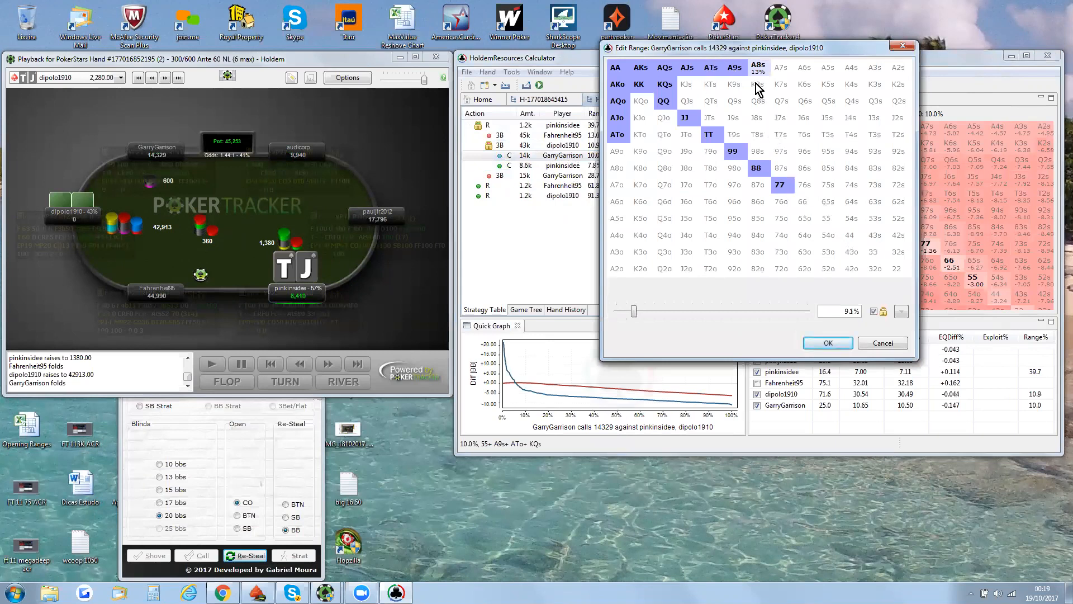
click(737, 70)
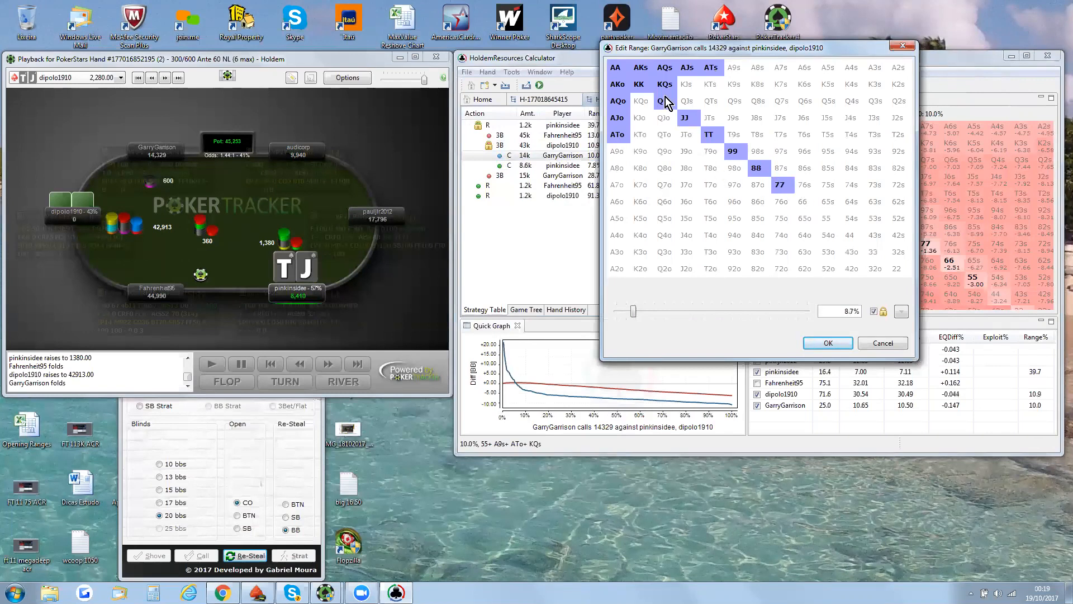
right_click(619, 140)
mouse_move(670, 158)
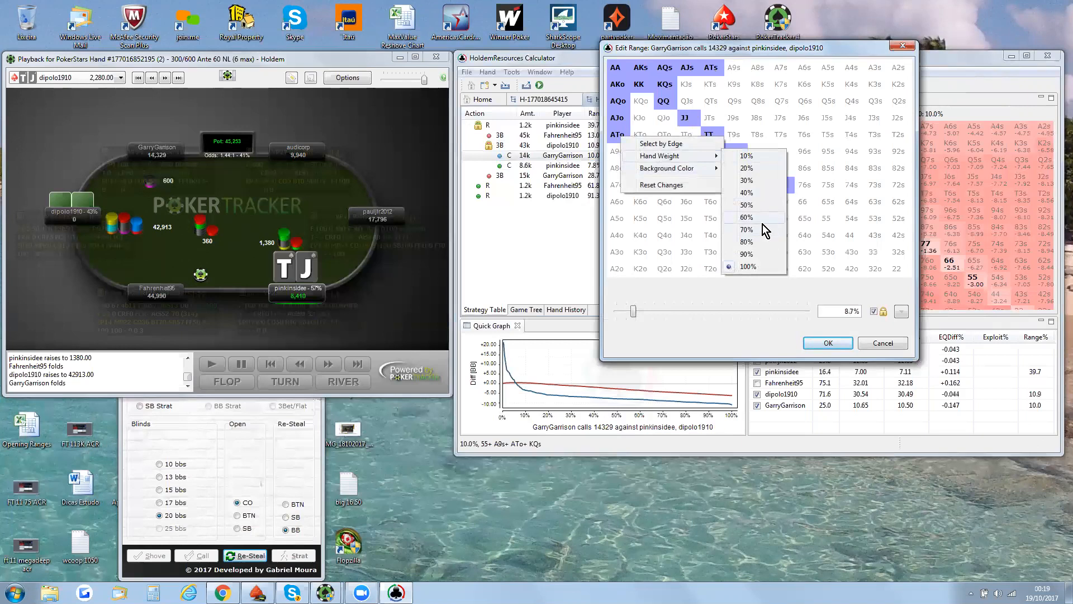
click(763, 230)
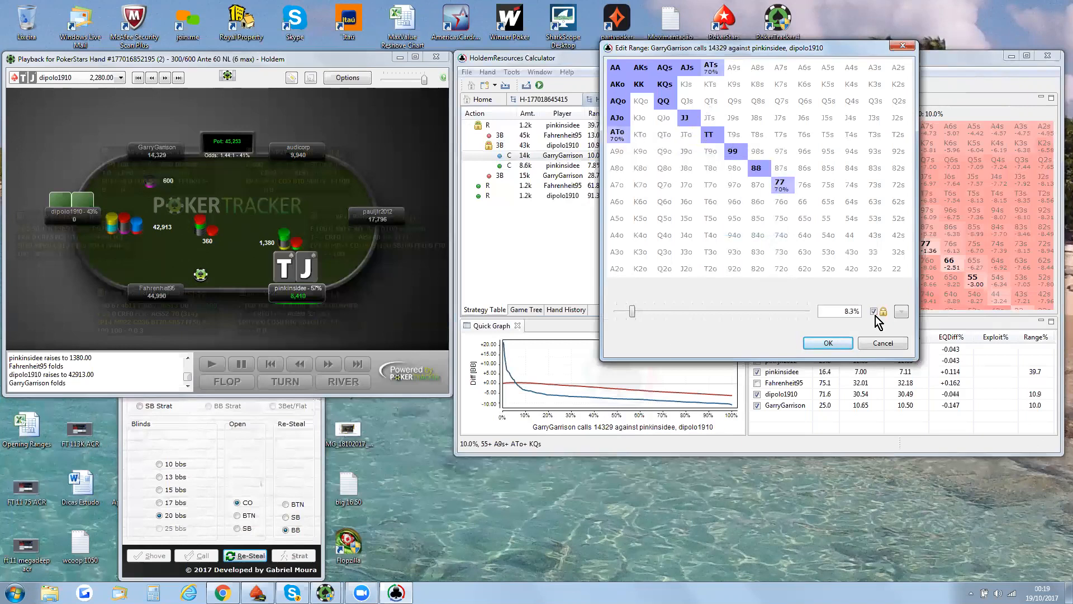
click(837, 341)
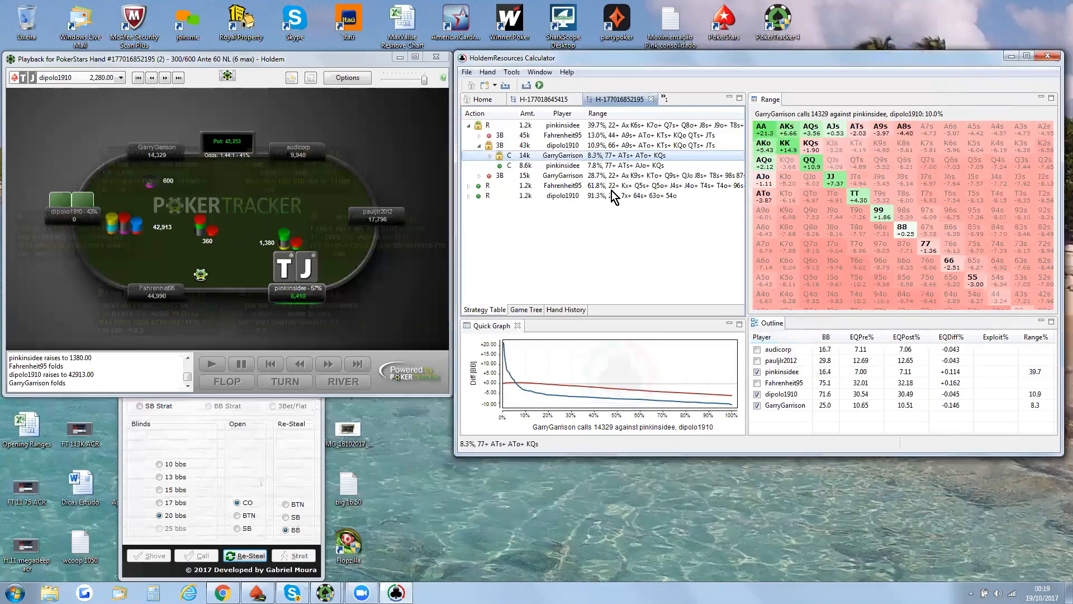
Expand the big blind's call and calculate the best response for the hero's overcall against both opponents
click(492, 157)
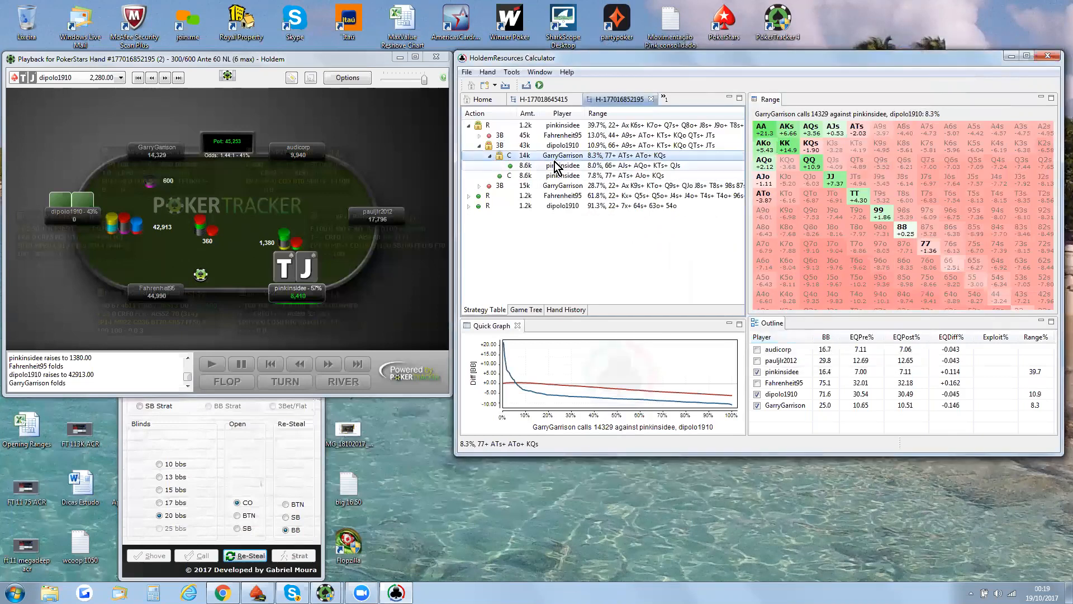
click(581, 163)
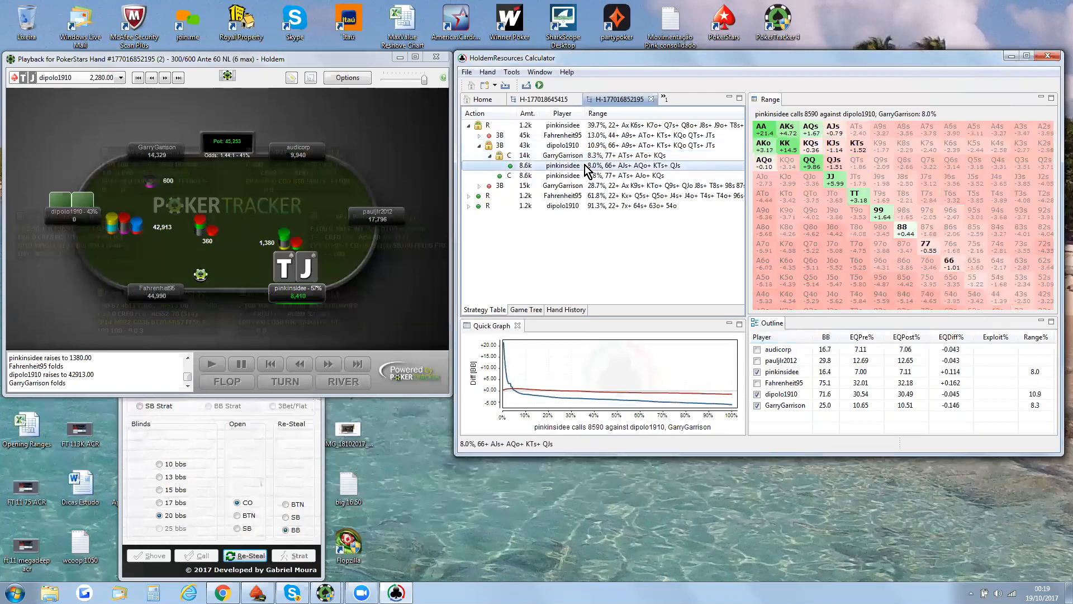
right_click(584, 165)
click(636, 211)
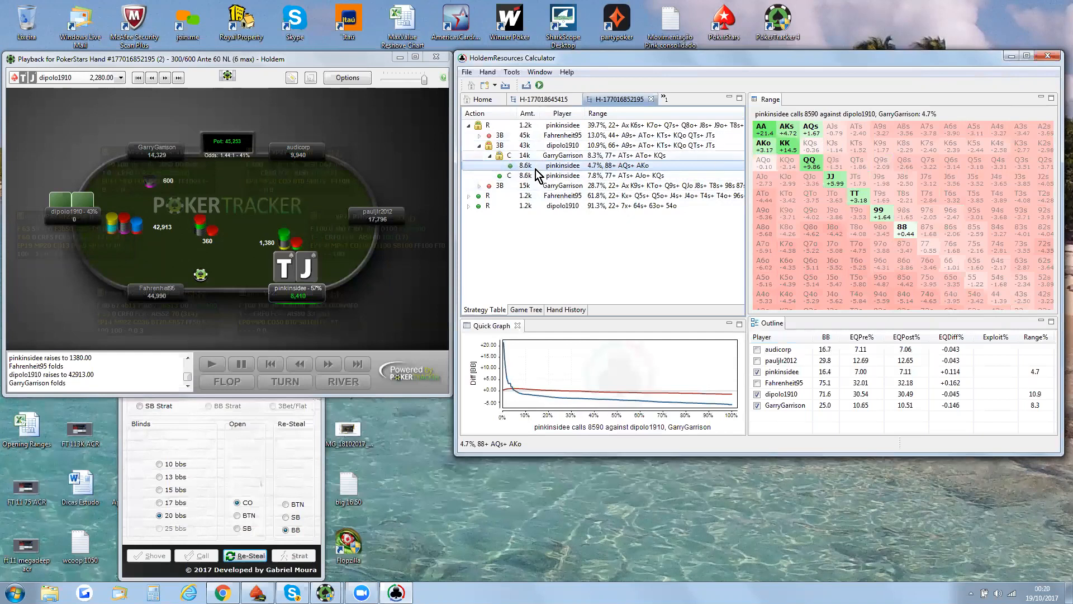
Calculate the best response for the big blind's call, followed by the one for the small blind's all-in 3-bet
click(596, 158)
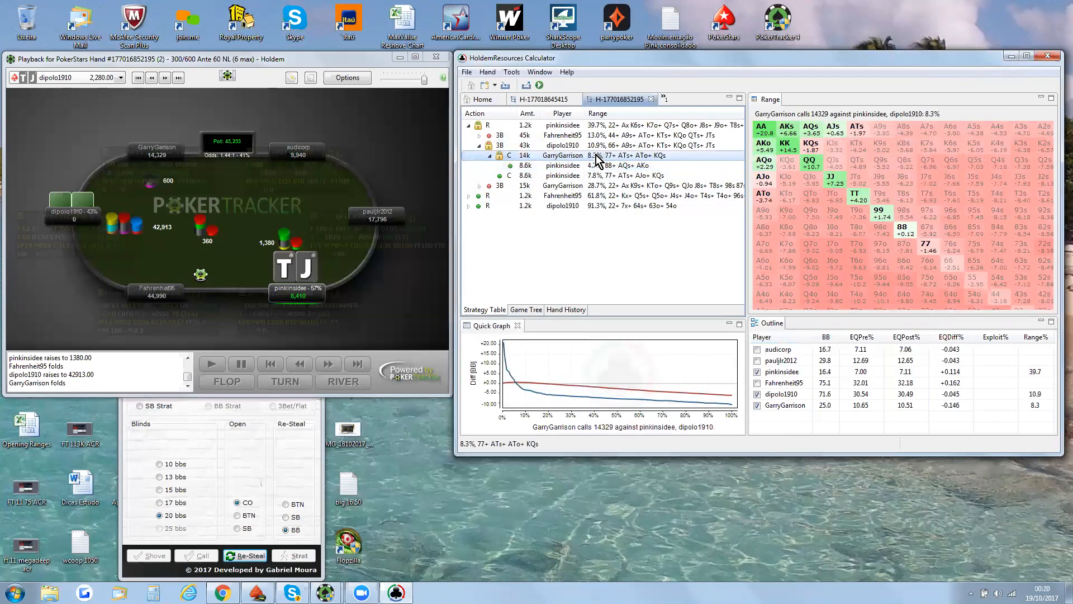
right_click(596, 155)
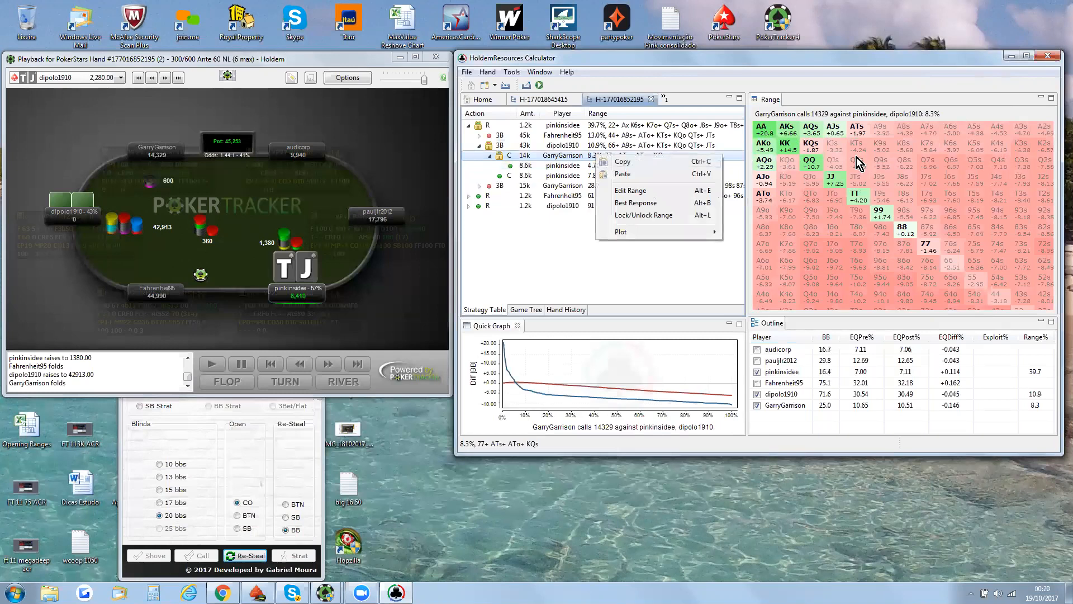
click(639, 203)
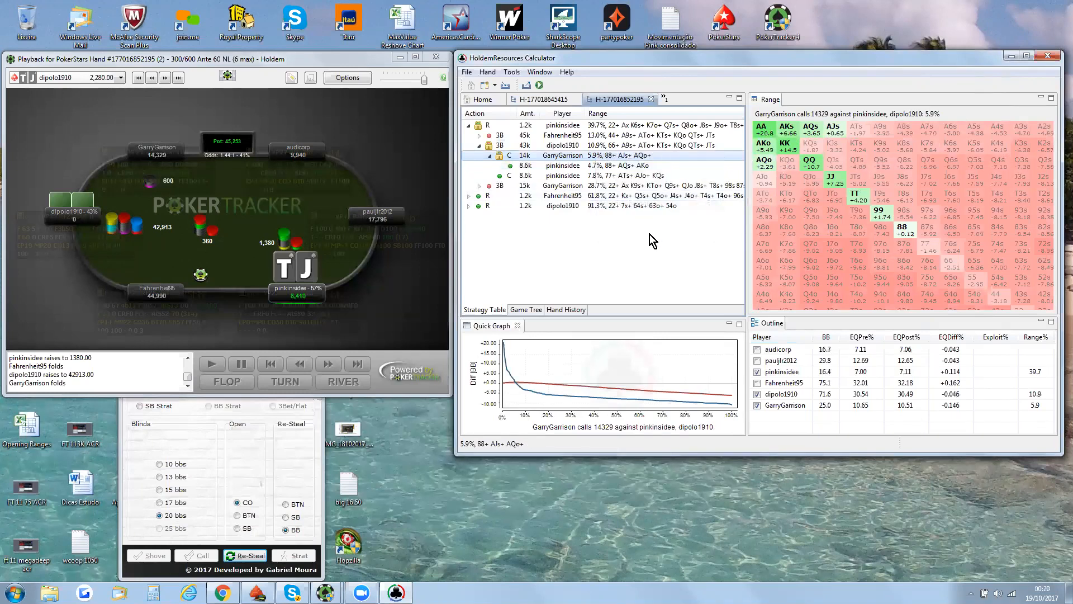
click(560, 147)
right_click(561, 147)
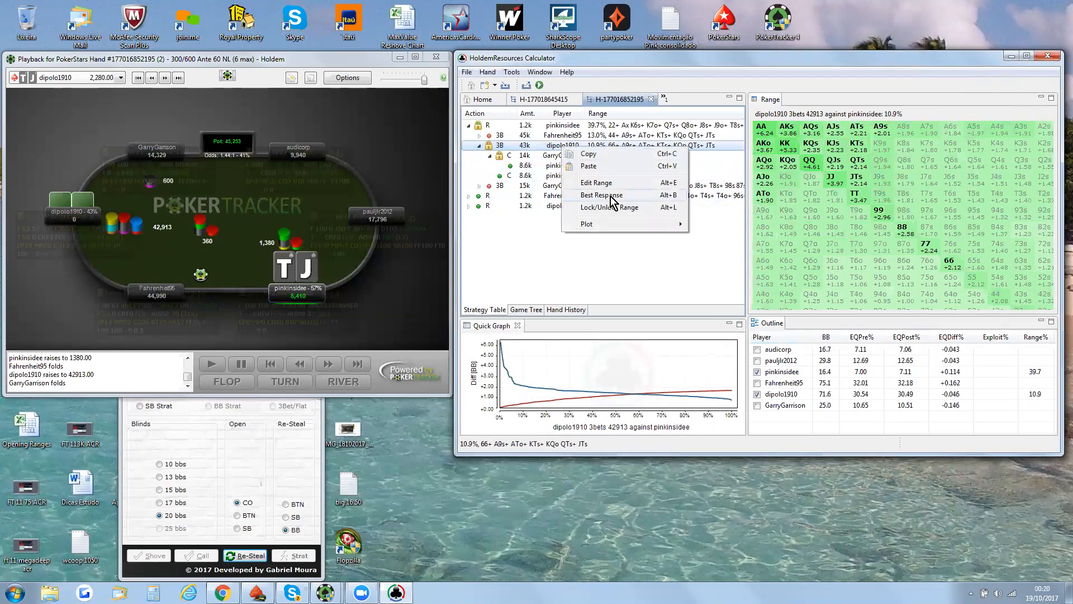
click(631, 196)
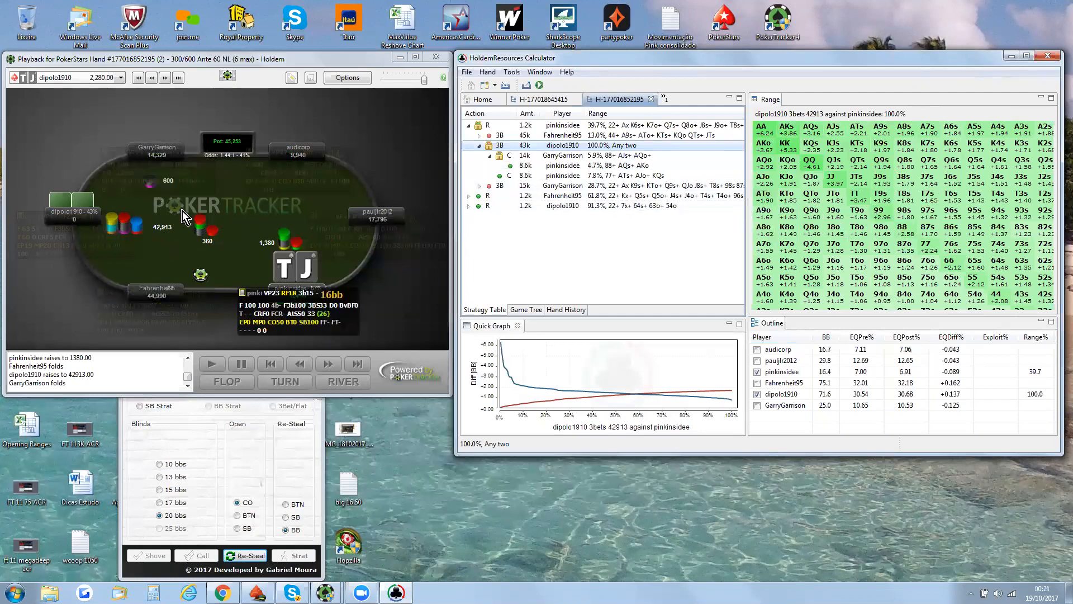
Start a new advanced hand and set the big blind to 1, the small blind to 0,5 and the ante to 0
mouse_move(285, 282)
mouse_move(157, 153)
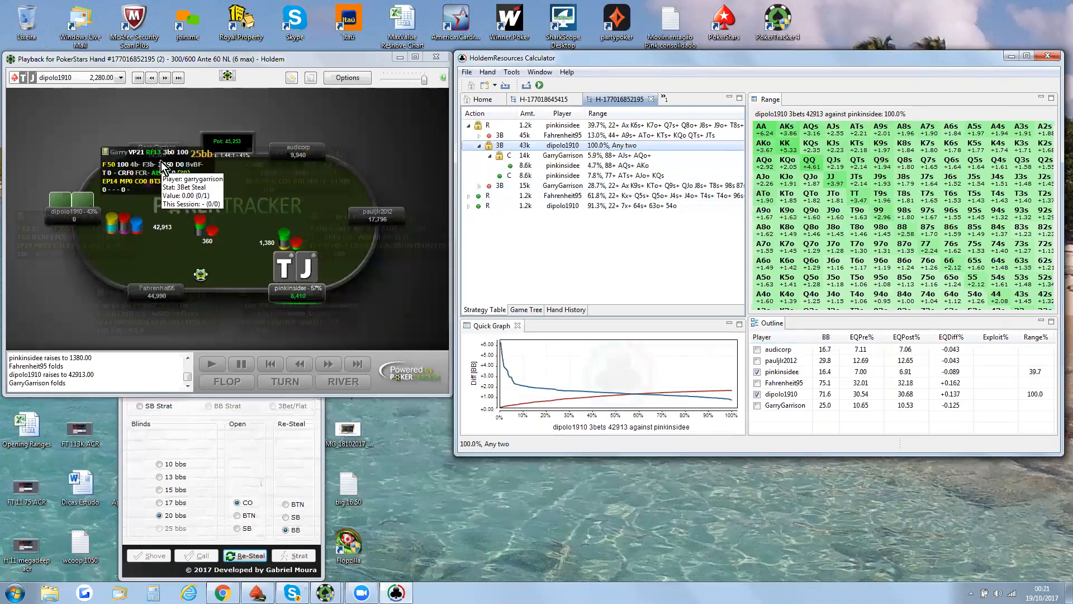
mouse_move(83, 198)
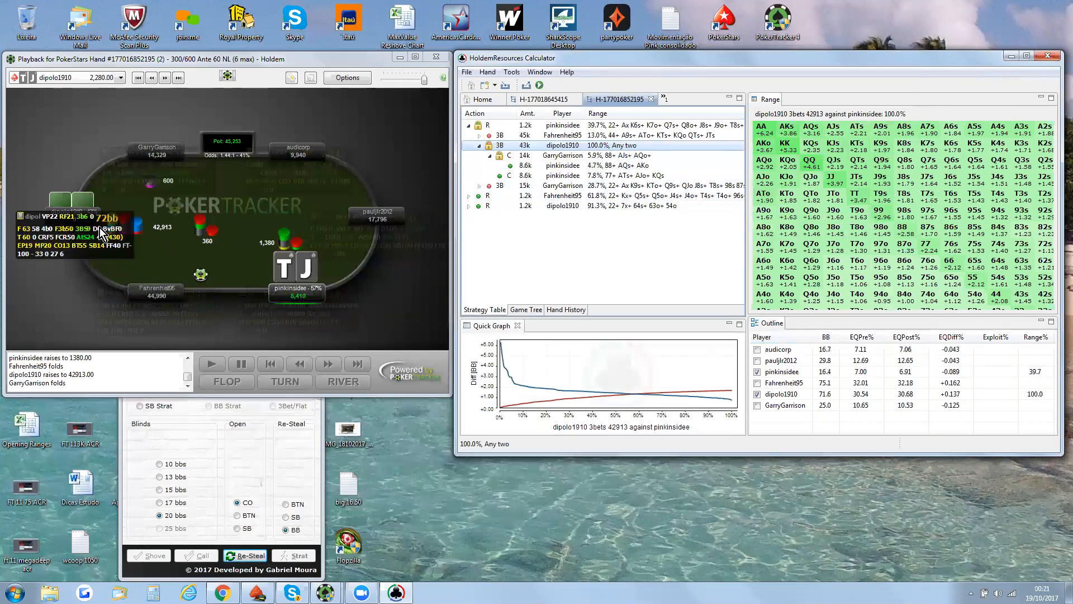
mouse_move(111, 238)
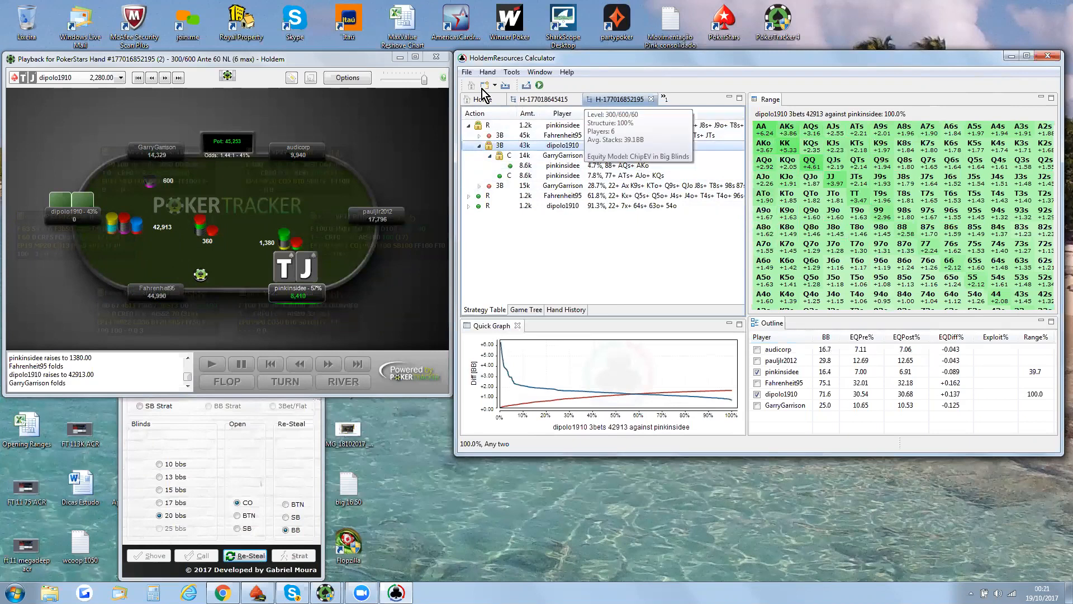
click(469, 72)
click(485, 86)
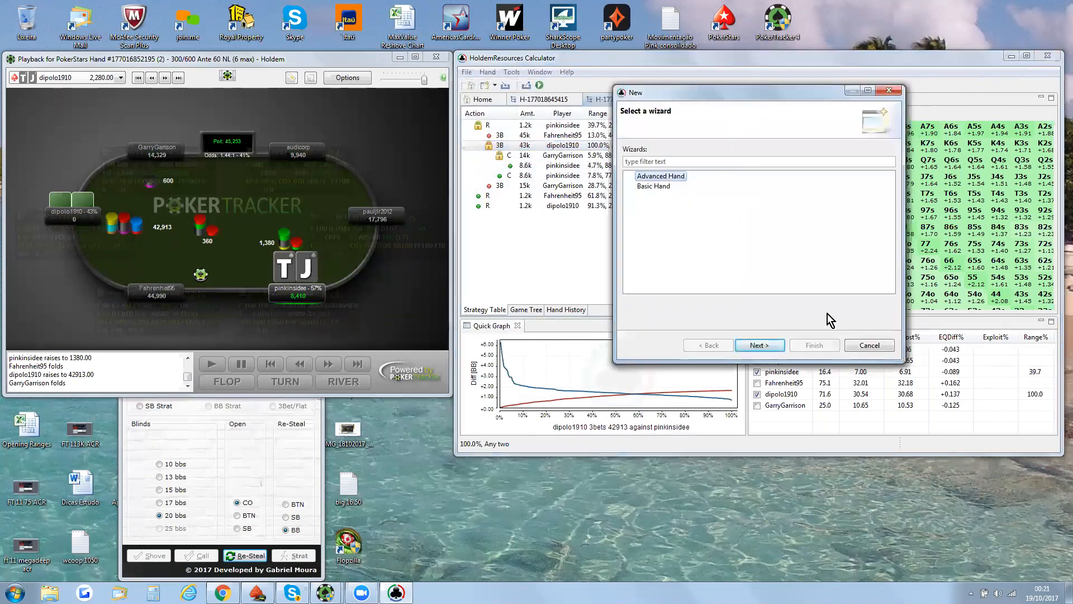
click(771, 345)
drag(709, 168, 645, 169)
double_click(893, 168)
text(1)
double_click(894, 182)
text(0,5)
double_click(896, 196)
text(0)
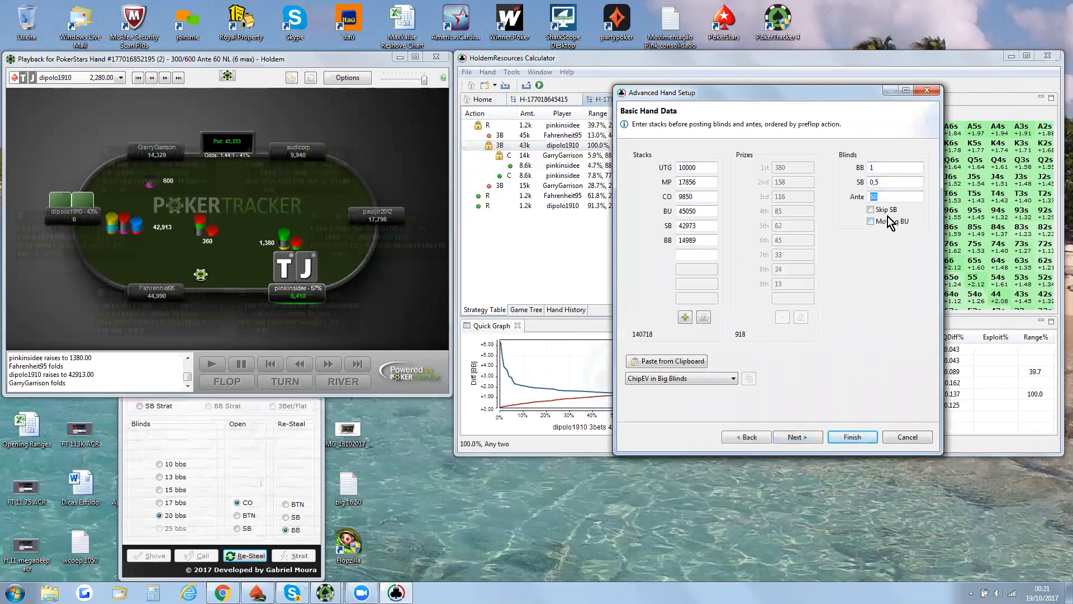
Set the UTG, MP, CO, BU, SB and BB stacks to 20 each and continue to the betting setup
double_click(699, 168)
text(20)
double_click(702, 183)
text(2)
double_click(708, 197)
text(20)
click(696, 184)
text(0)
double_click(702, 211)
text(20)
double_click(704, 226)
text(20)
double_click(707, 240)
text(2)
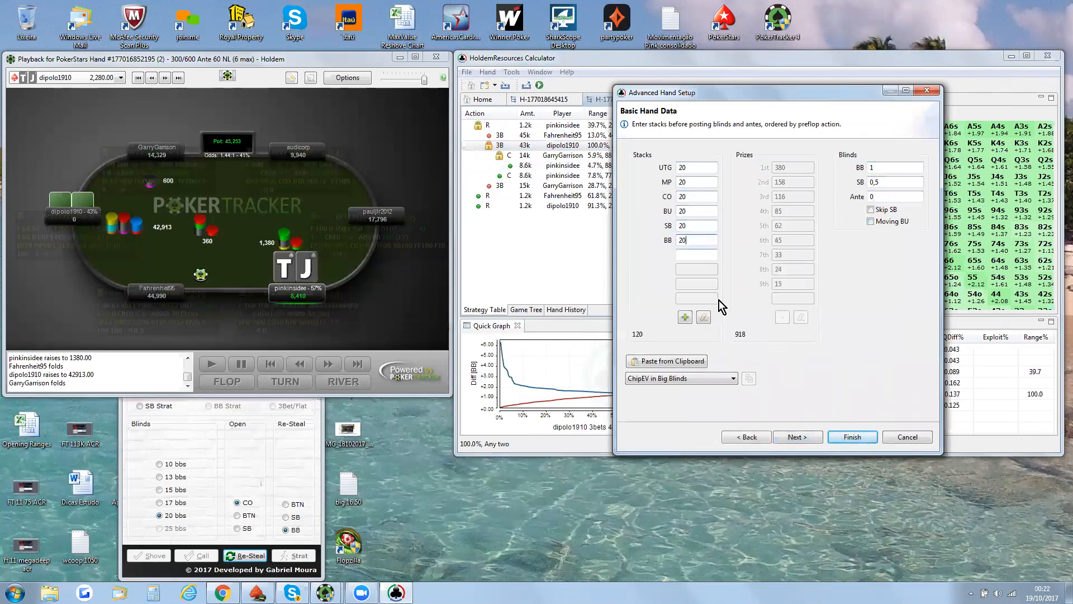
click(805, 437)
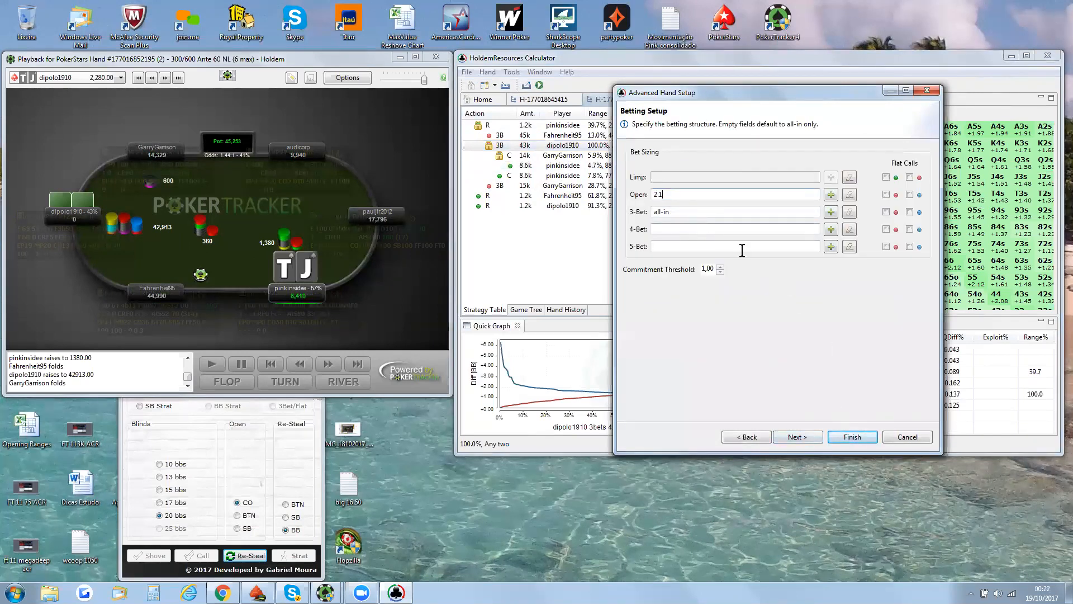
Accept the 2.1 open with all-in 3-bets, restrict the spot to folds by UTG, MP and CO, and finish the hand setup
click(811, 435)
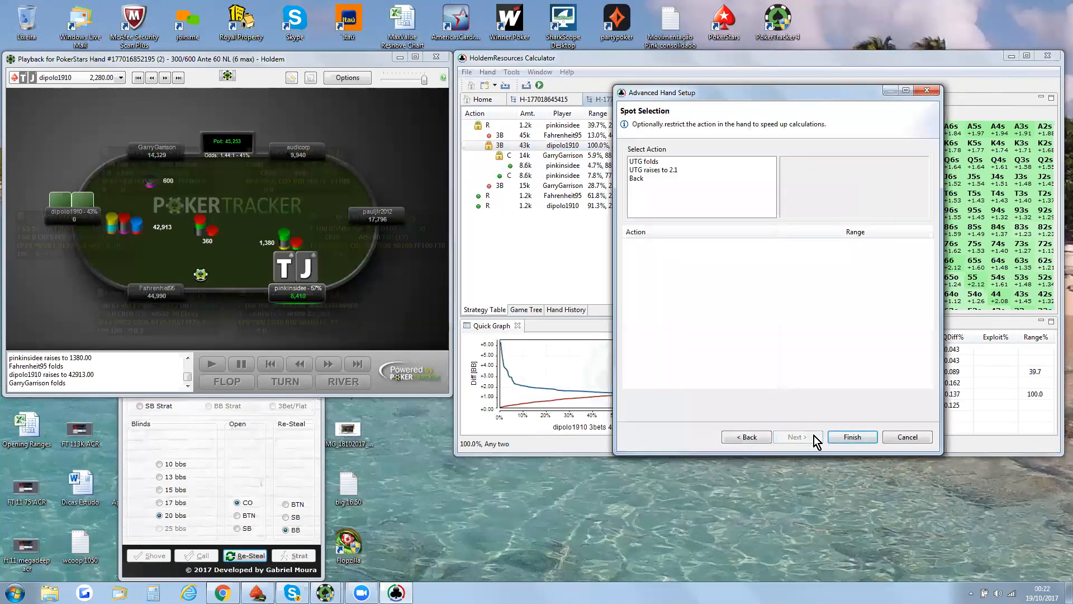
click(656, 161)
click(656, 160)
click(652, 162)
click(653, 161)
click(848, 435)
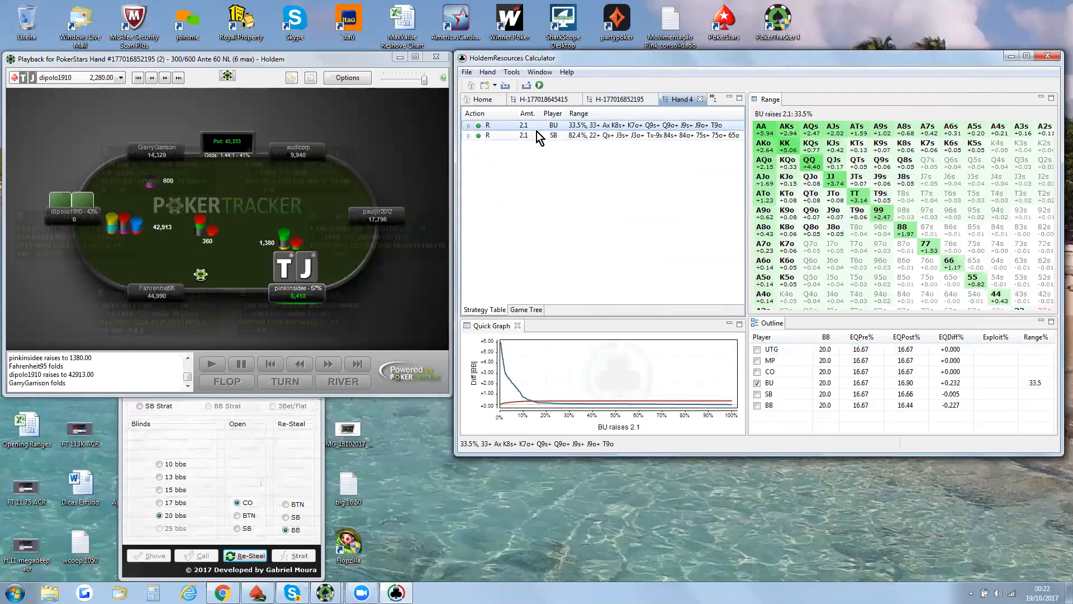
Expand the BU's 2.1 raise and the SB's 3-bet, and view the SB's 3-bet range against the BU
click(469, 125)
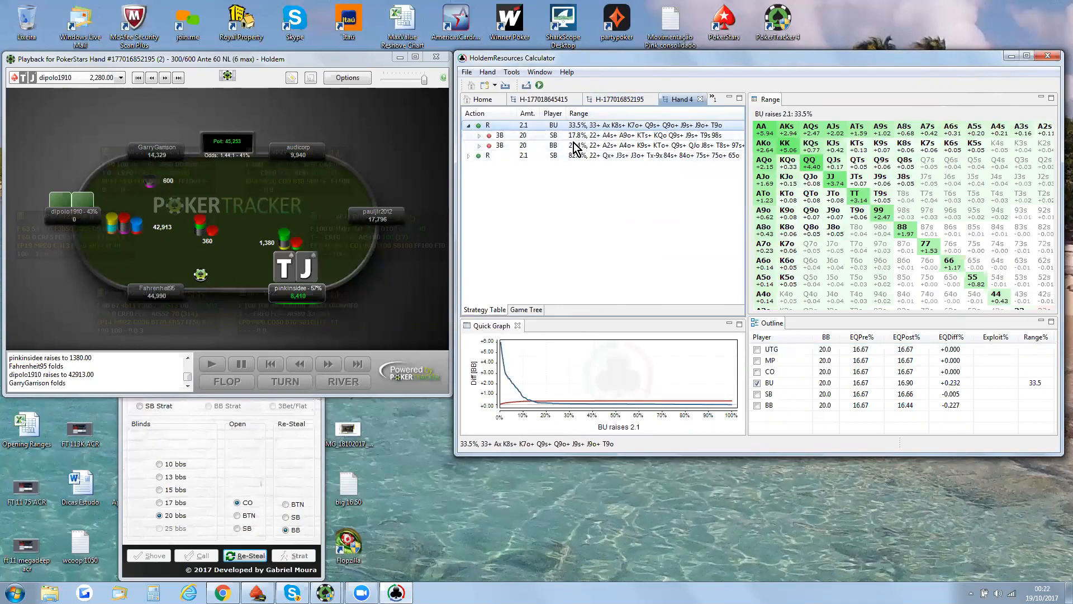
click(479, 135)
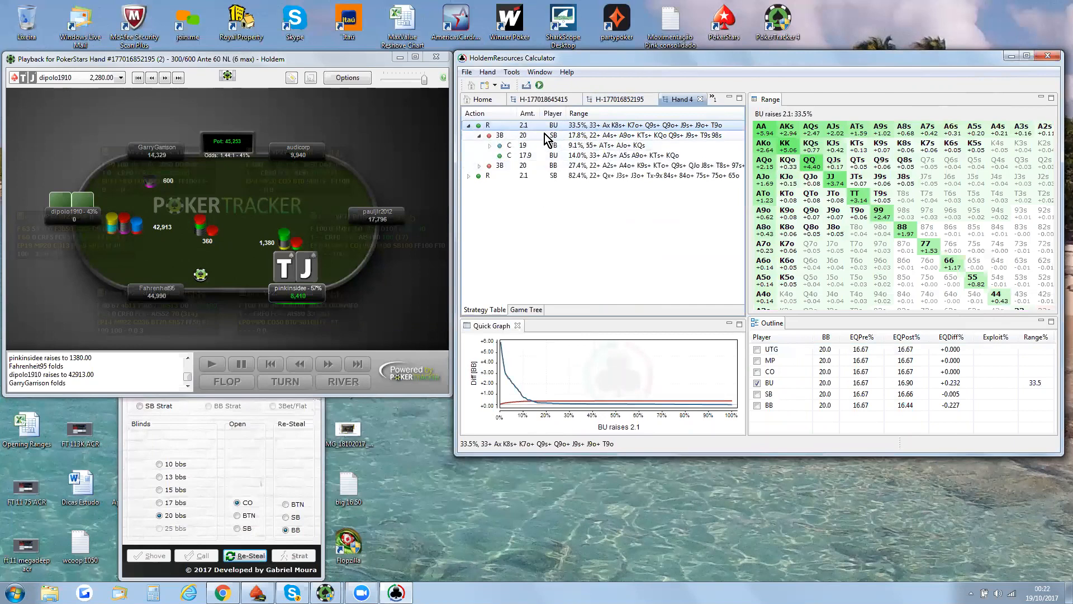
click(579, 136)
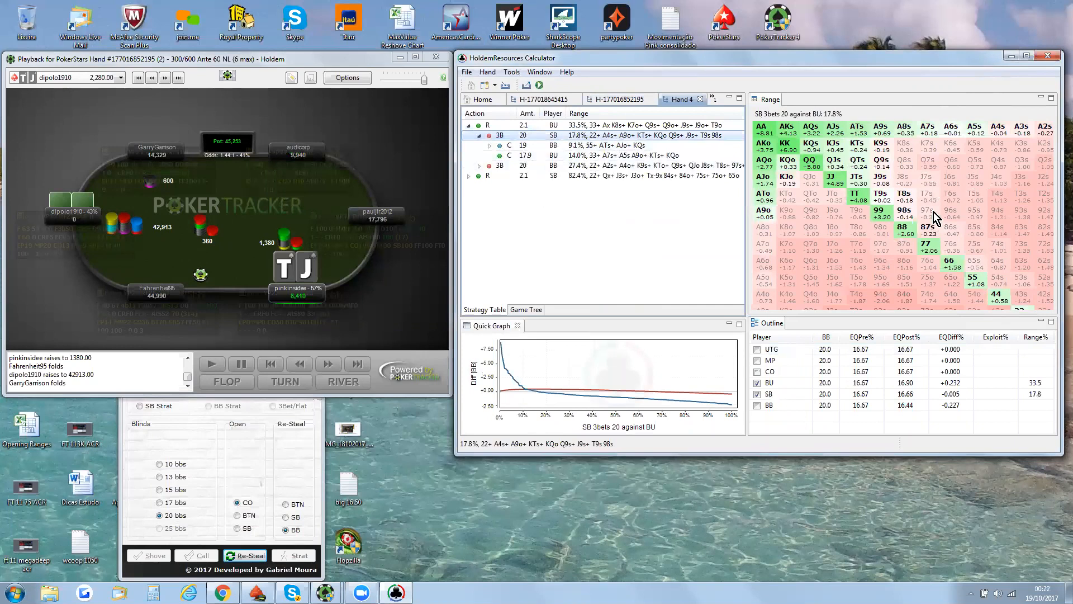
Narrow the BU's 2.1 raise range to a locked 12.5%
click(551, 126)
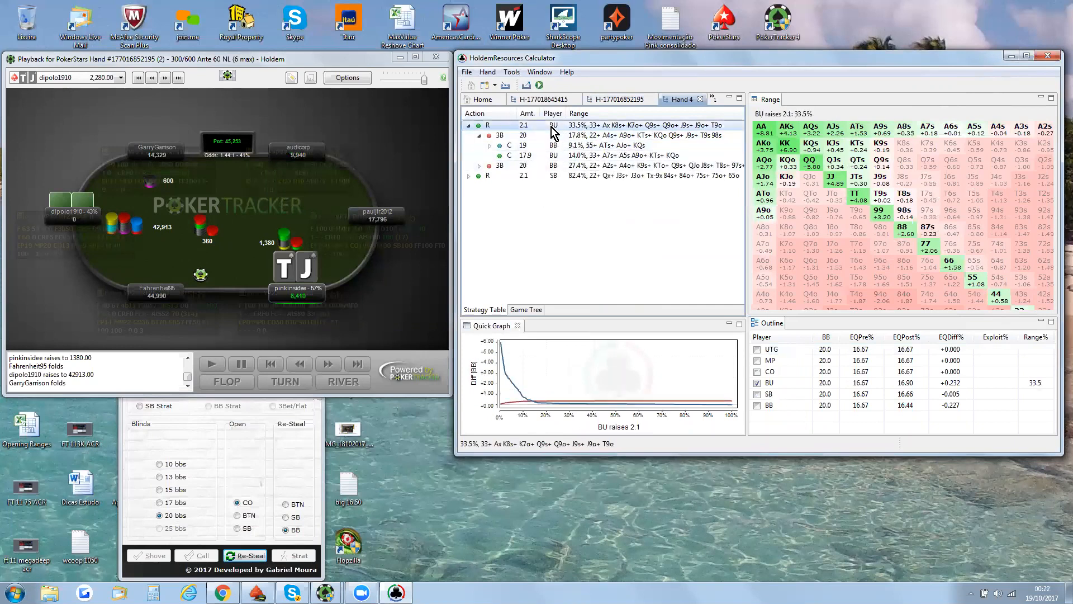
double_click(580, 125)
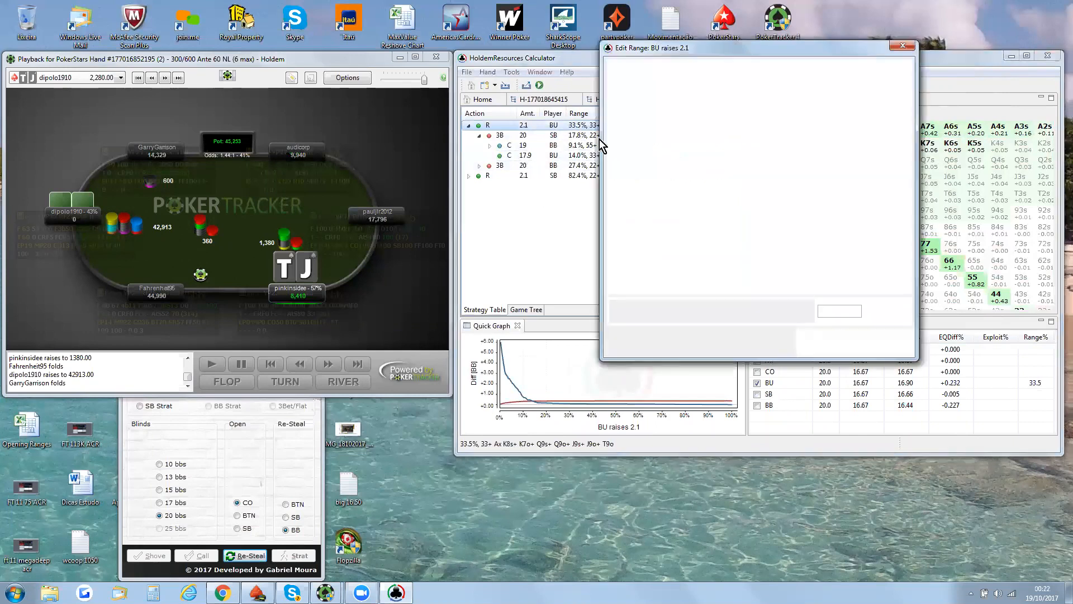
drag(679, 306, 636, 310)
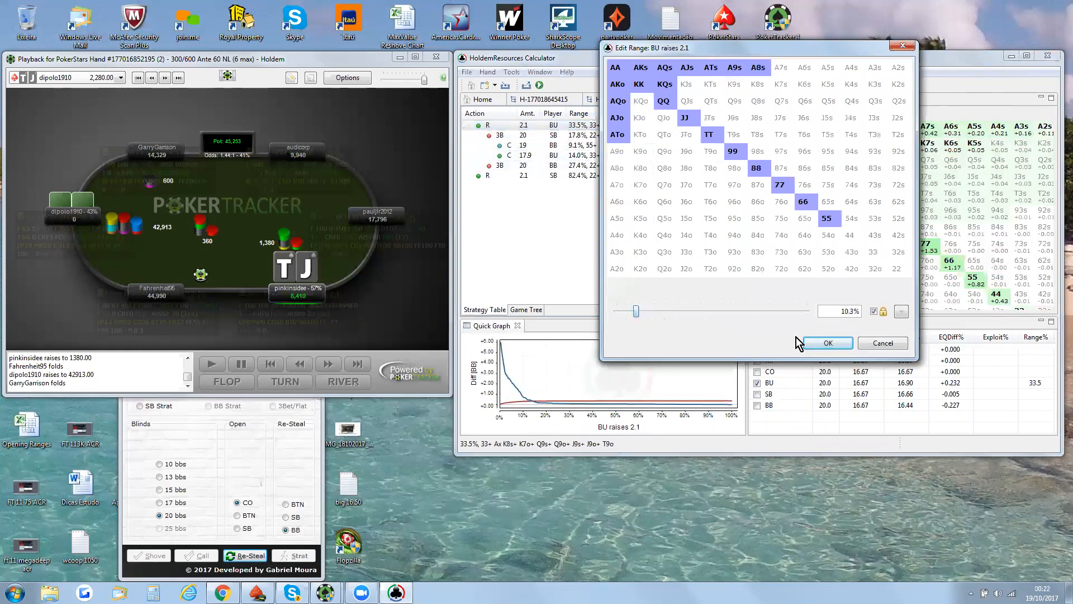
drag(637, 314, 641, 314)
click(826, 343)
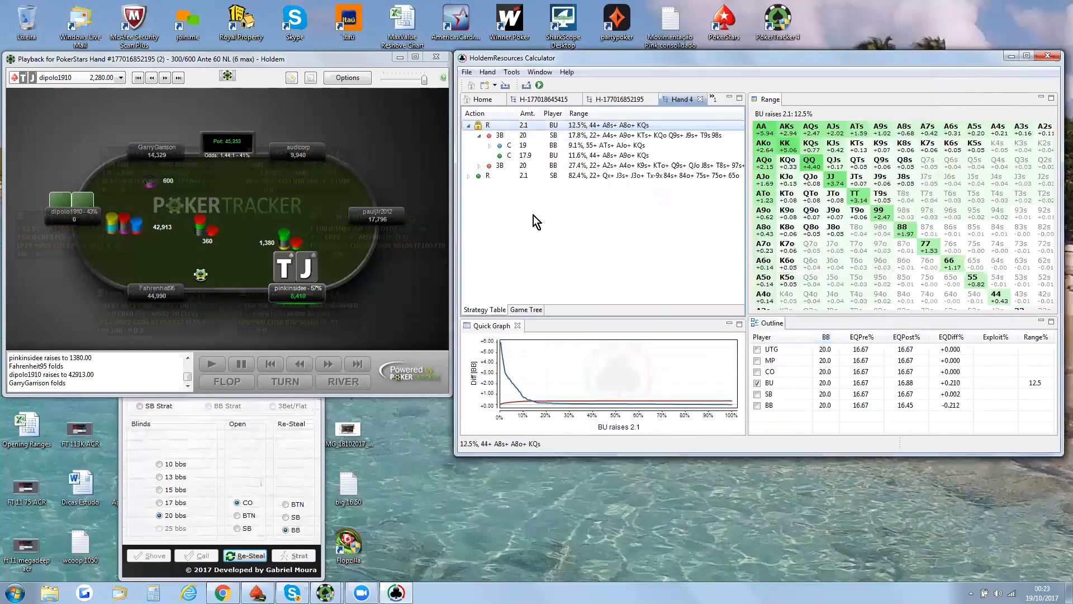
Calculate the best response for the SB's 3-bet against the BU's 12.5% opening range
click(576, 136)
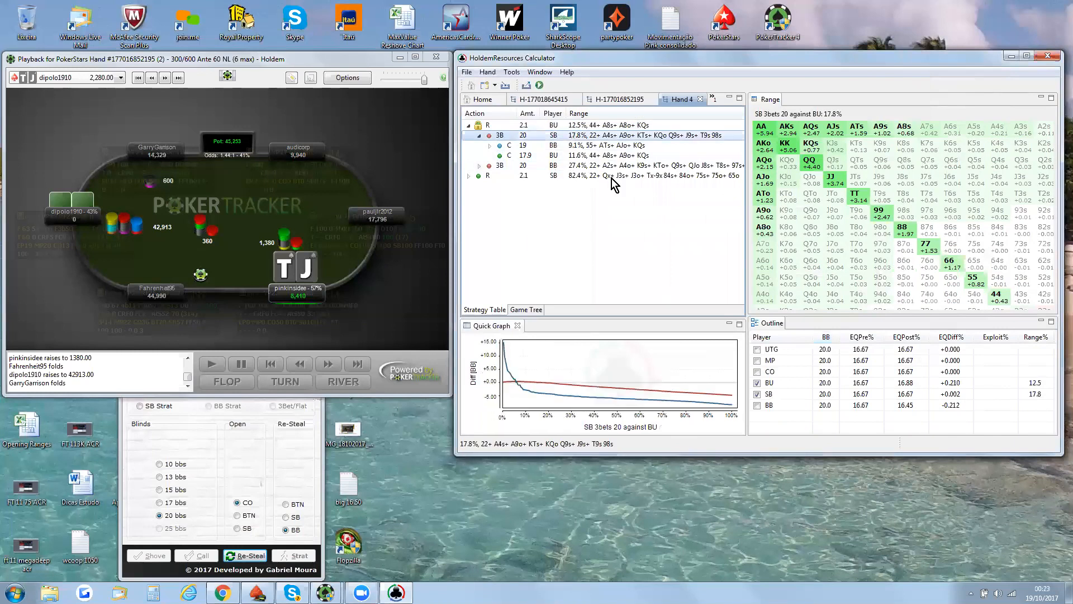
right_click(628, 134)
click(675, 185)
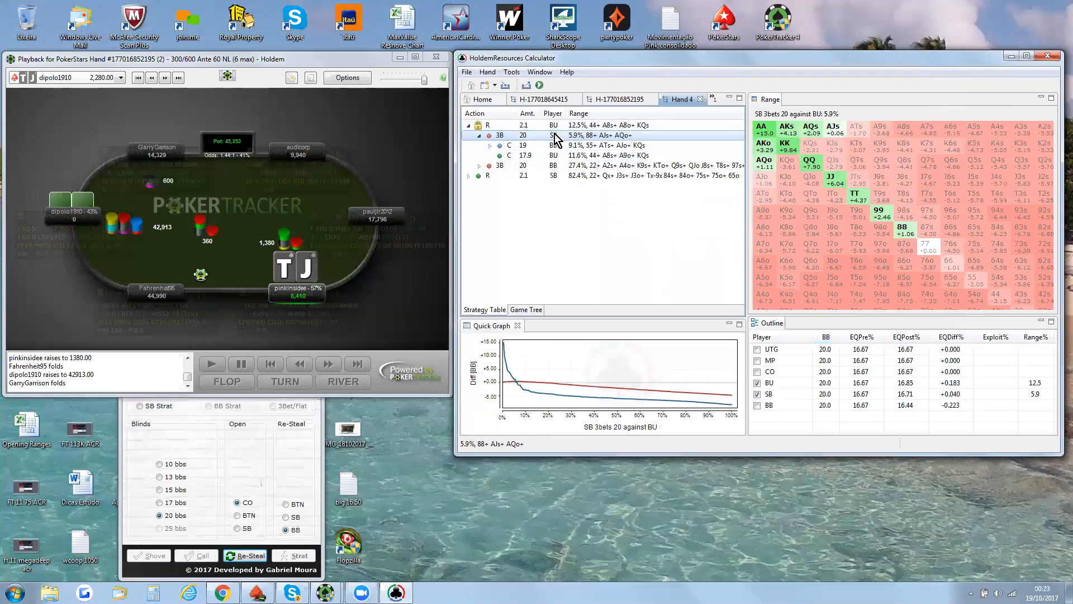
Unlock the BU's raise range and widen it to a locked 36.3%, adding KTs and QTs by hand
click(519, 125)
right_click(520, 126)
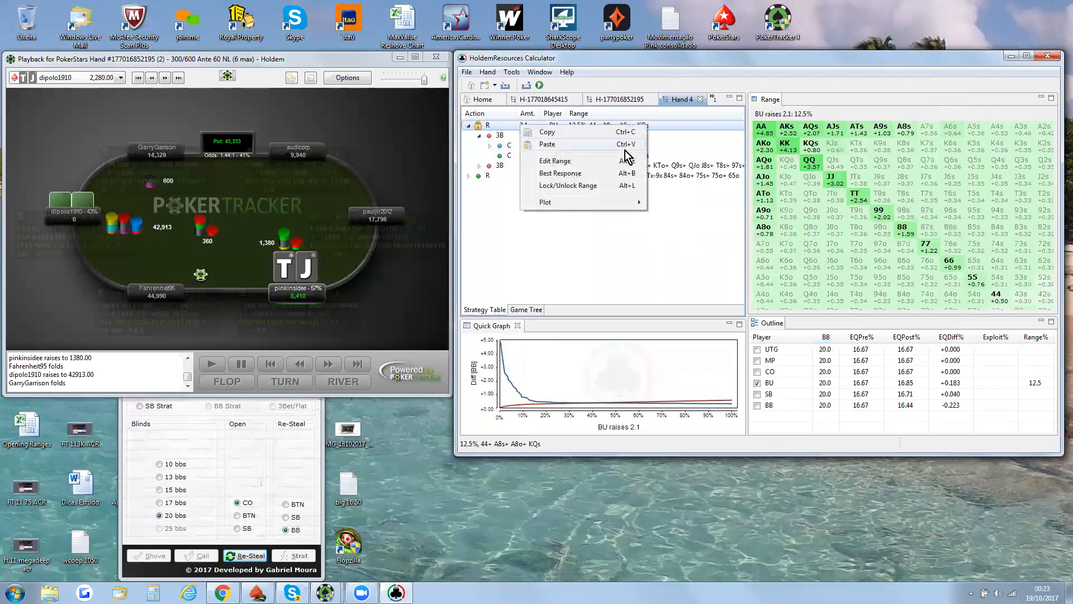
click(594, 178)
double_click(535, 127)
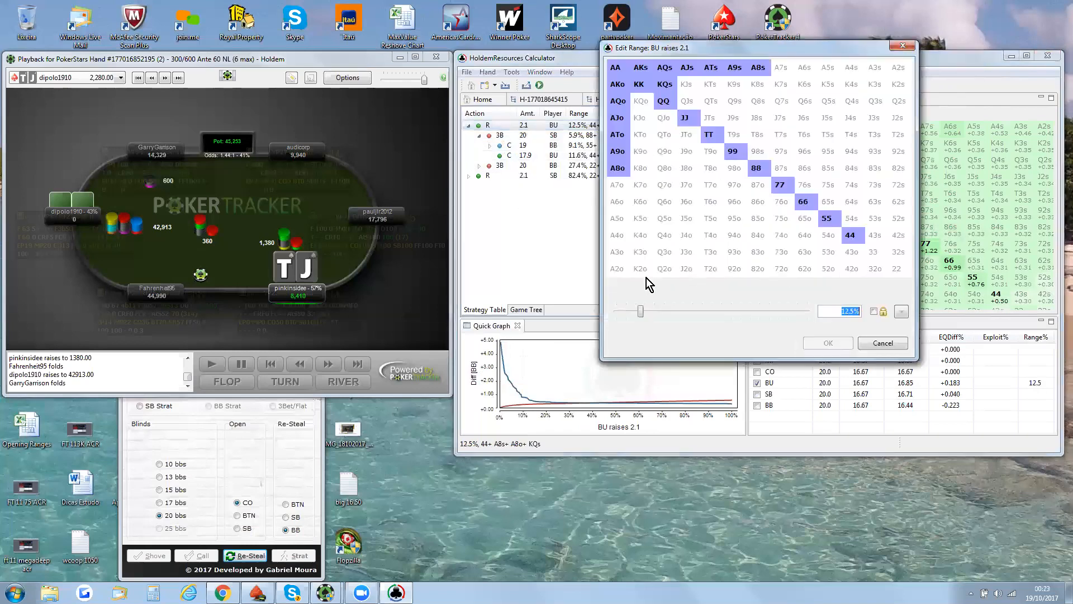
drag(641, 308, 685, 311)
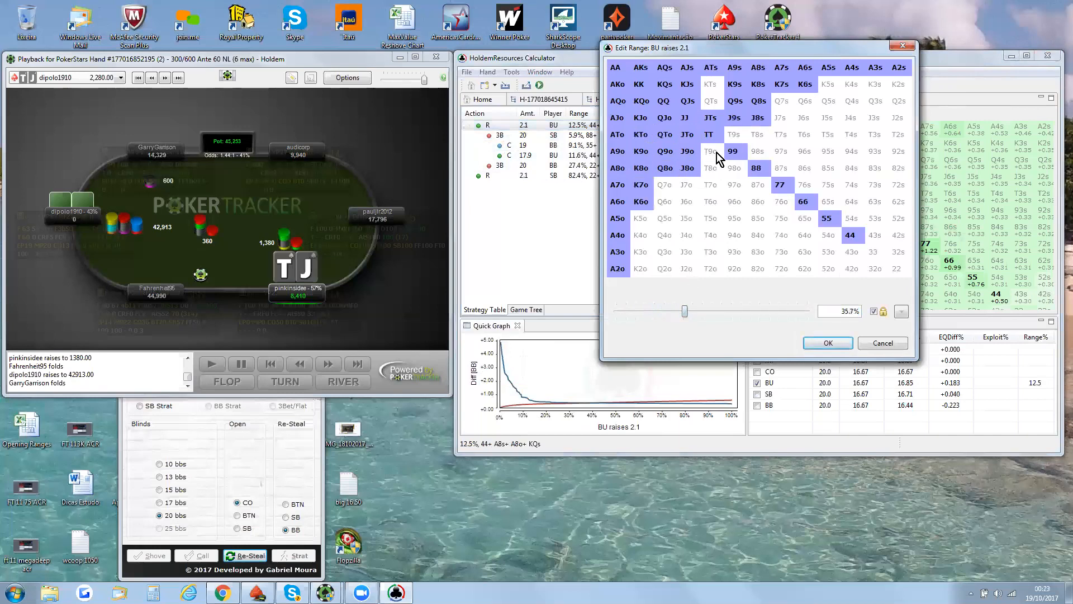
click(708, 89)
click(841, 344)
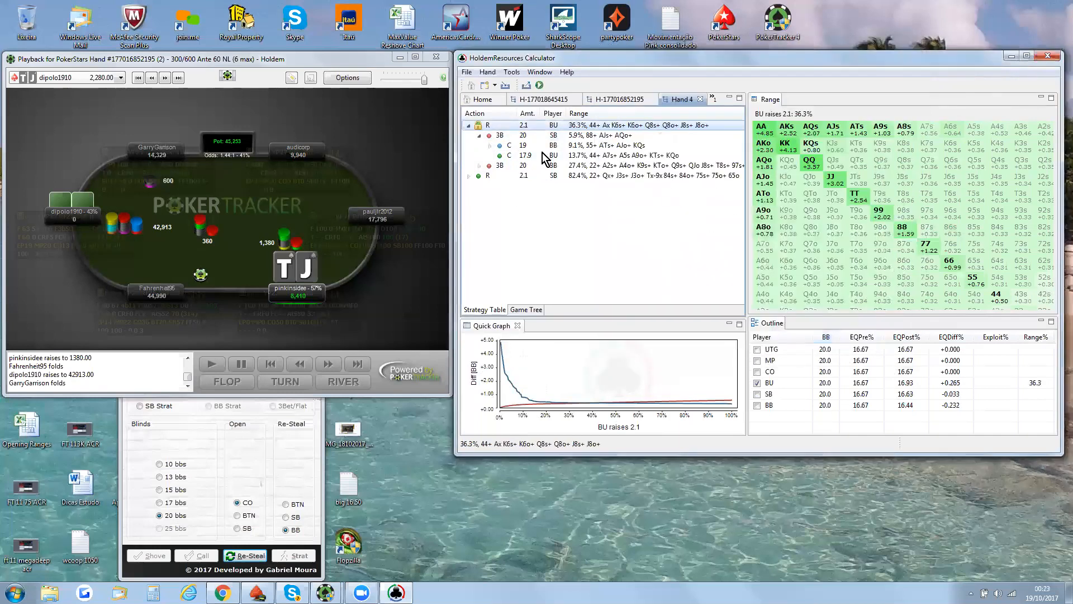
Calculate the best response for the SB's 3-bet against the wider BU range, and review the BB's call and the BU's raise
click(596, 135)
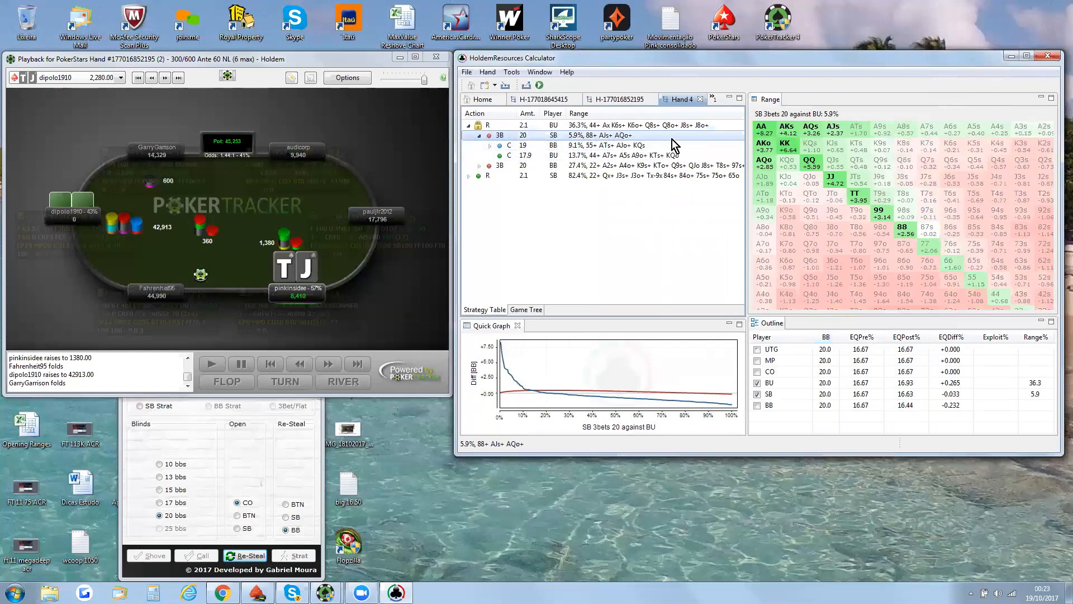
right_click(626, 137)
click(794, 209)
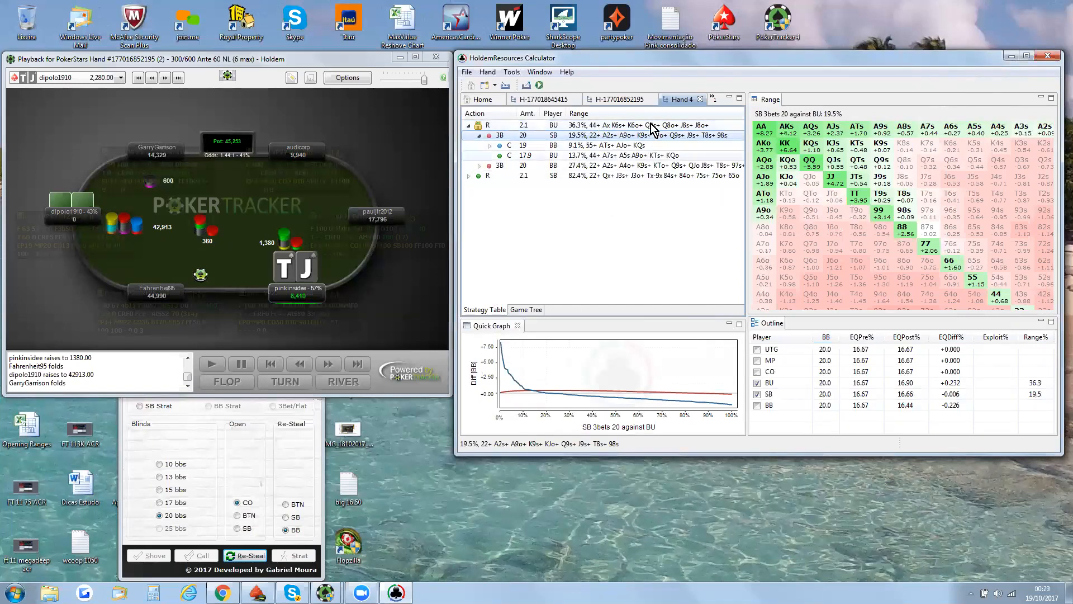
click(558, 147)
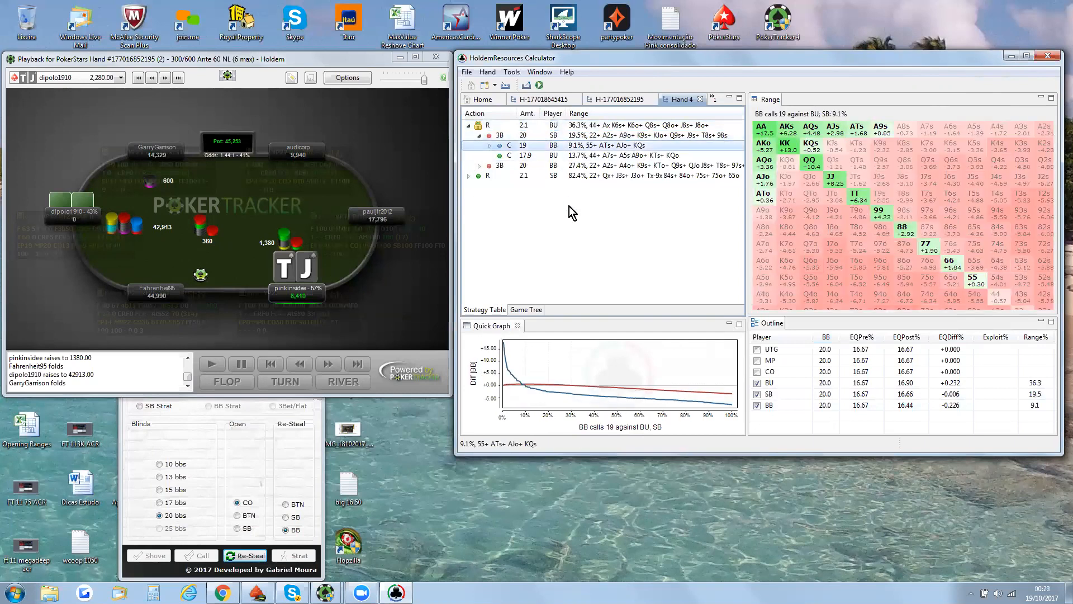
click(550, 125)
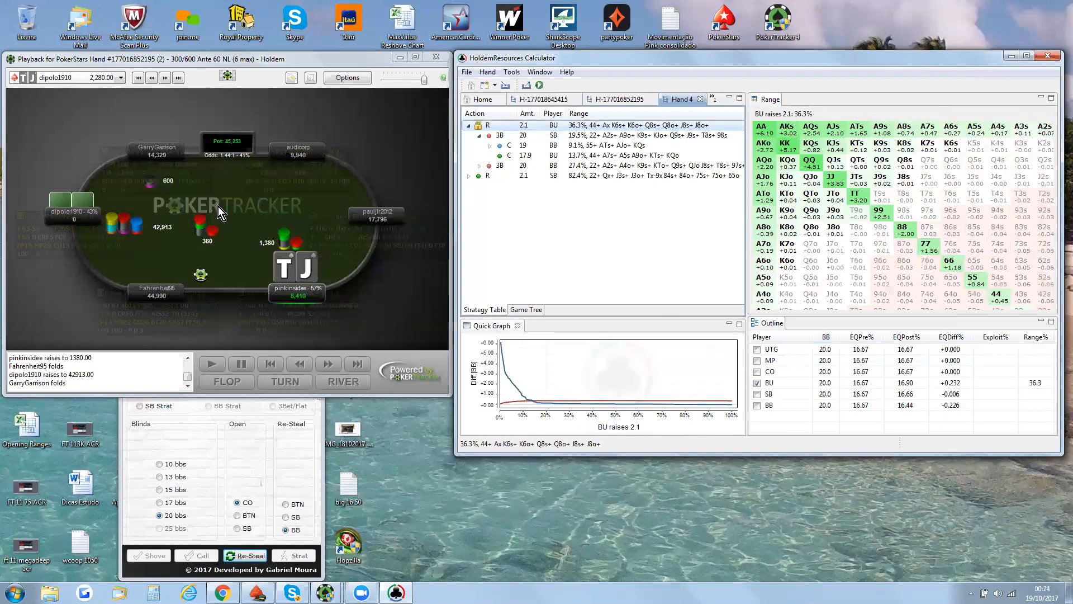
Switch to PokerTracker, add the Review tag to the marked hands filter, and return to the calculator and hand playback
mouse_move(366, 183)
mouse_move(325, 592)
click(288, 512)
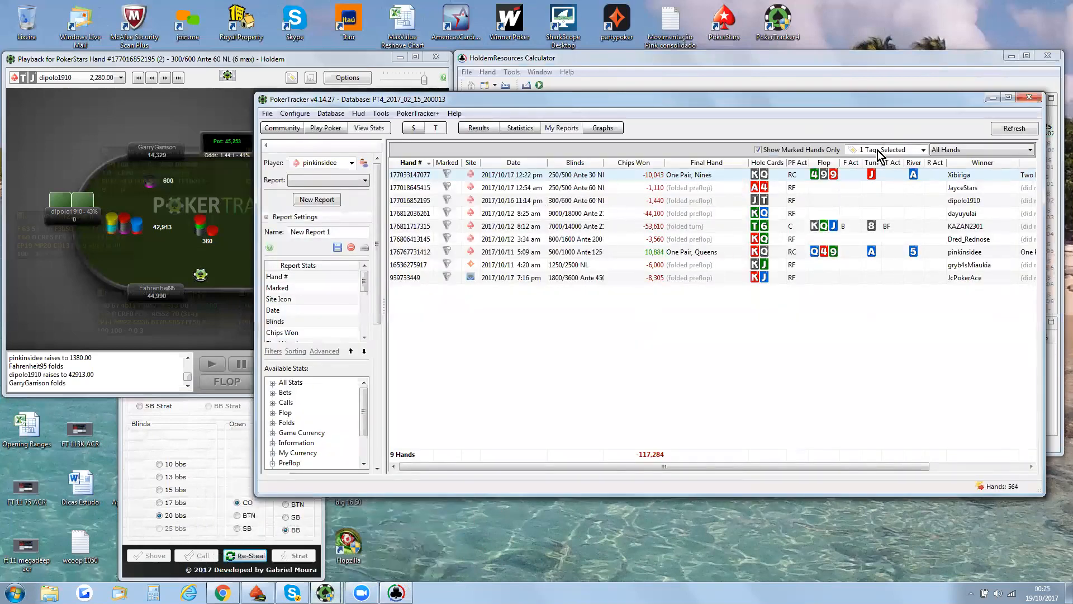
click(899, 151)
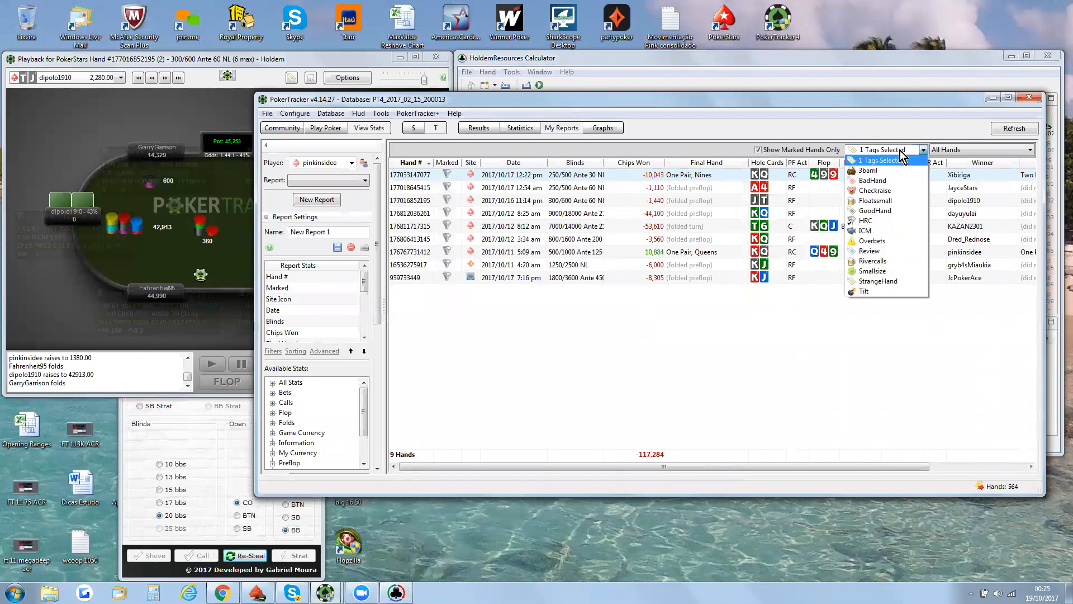
click(894, 252)
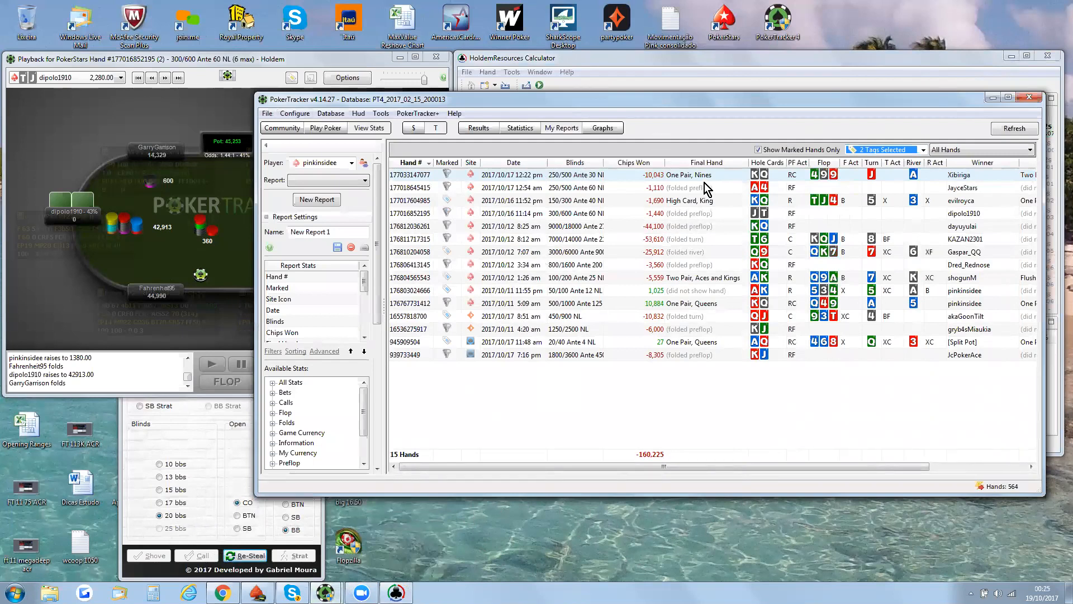
click(747, 59)
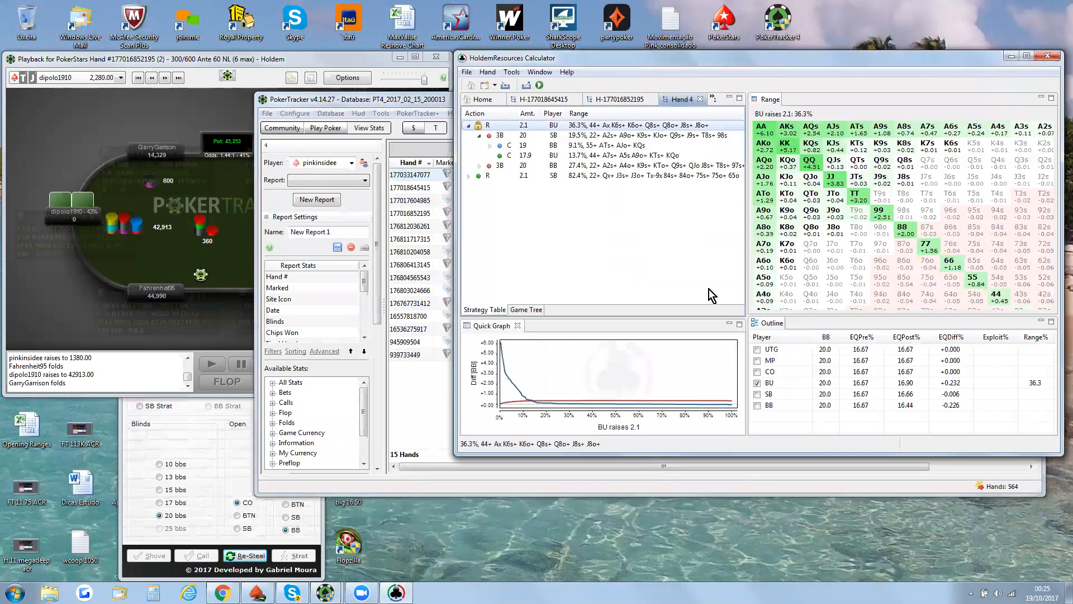
click(373, 63)
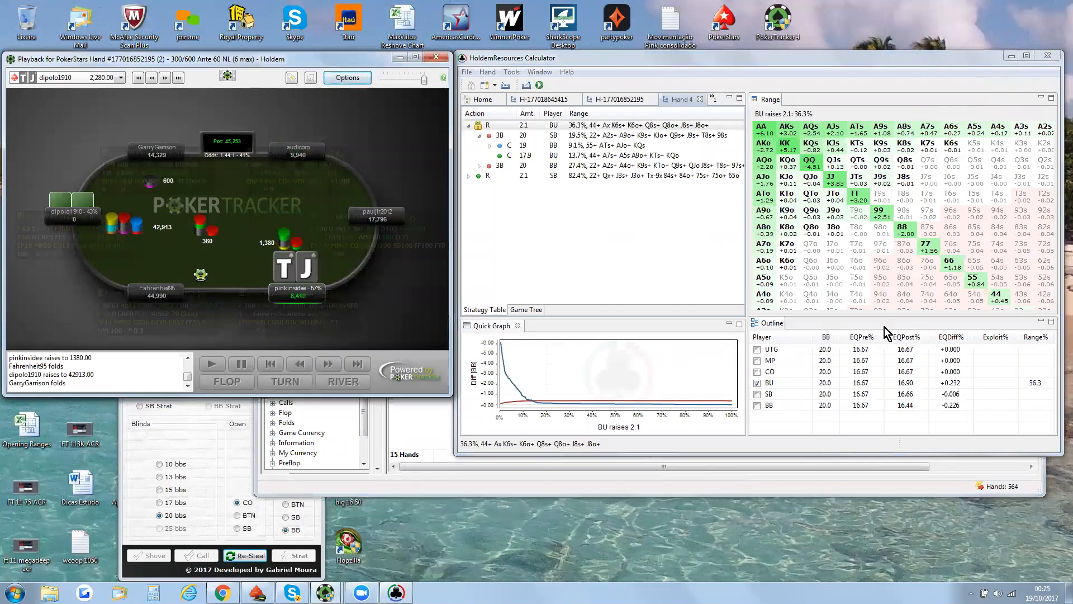